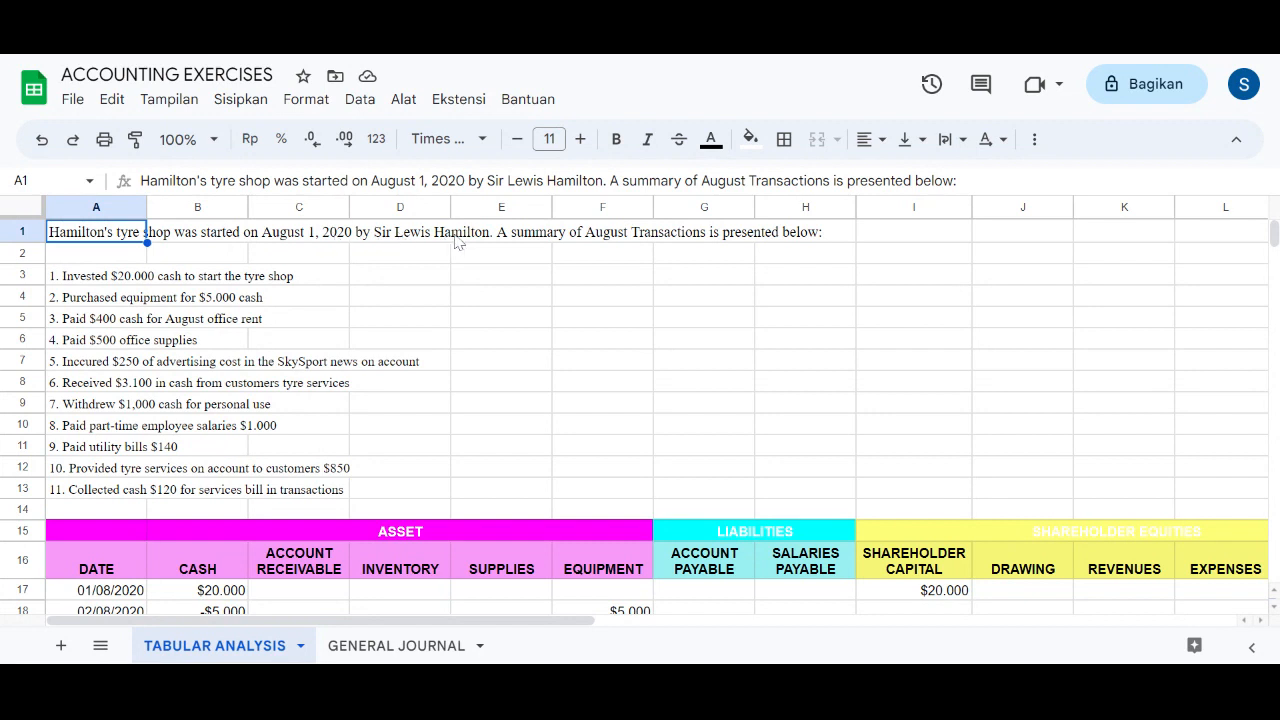
# Step: Review the tyre shop's August transaction list and the full width of the tabular analysis table below it
pyautogui.click(515, 245)
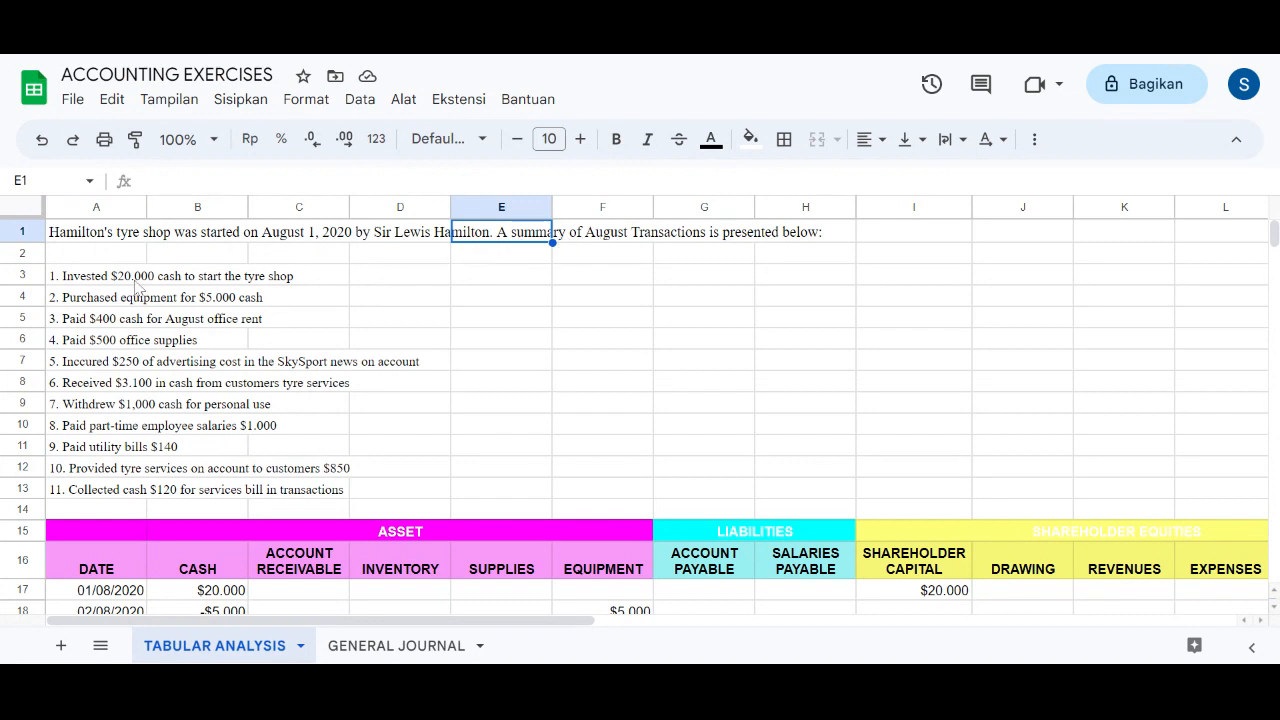
pyautogui.click(82, 284)
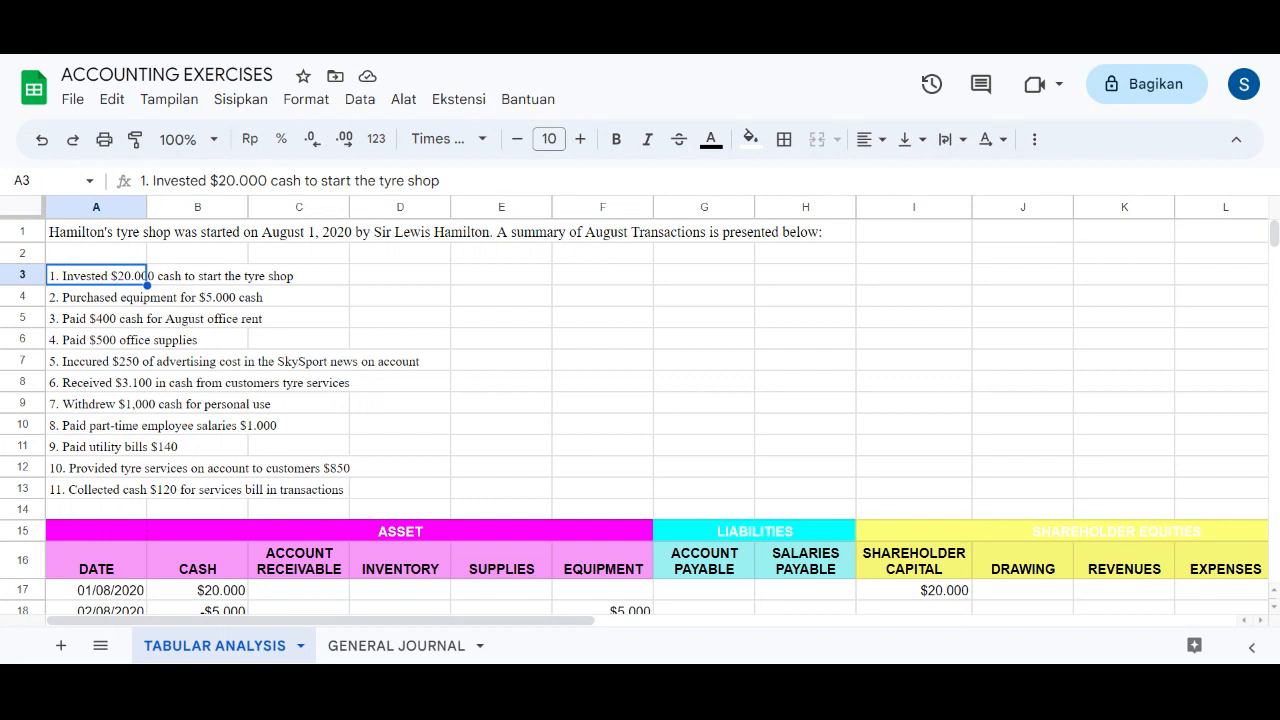
pyautogui.click(85, 255)
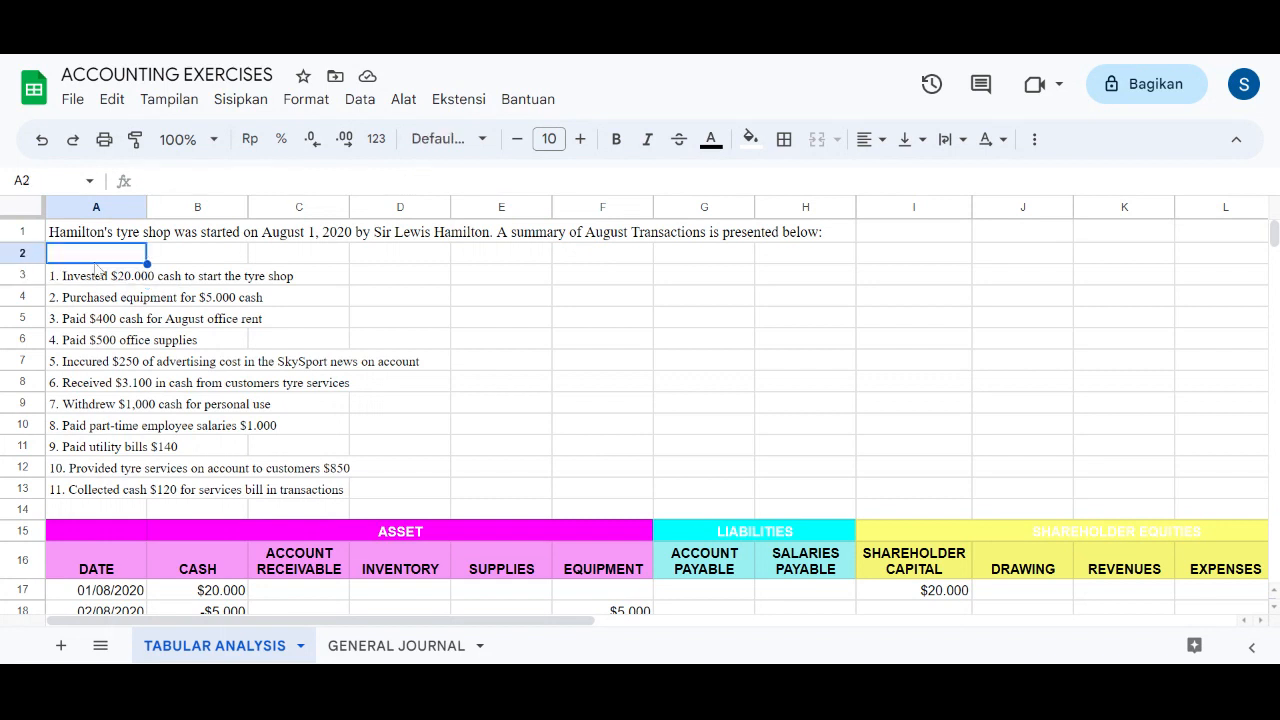
pyautogui.scroll(-2, 140, 365)
pyautogui.scroll(-2, 140, 365)
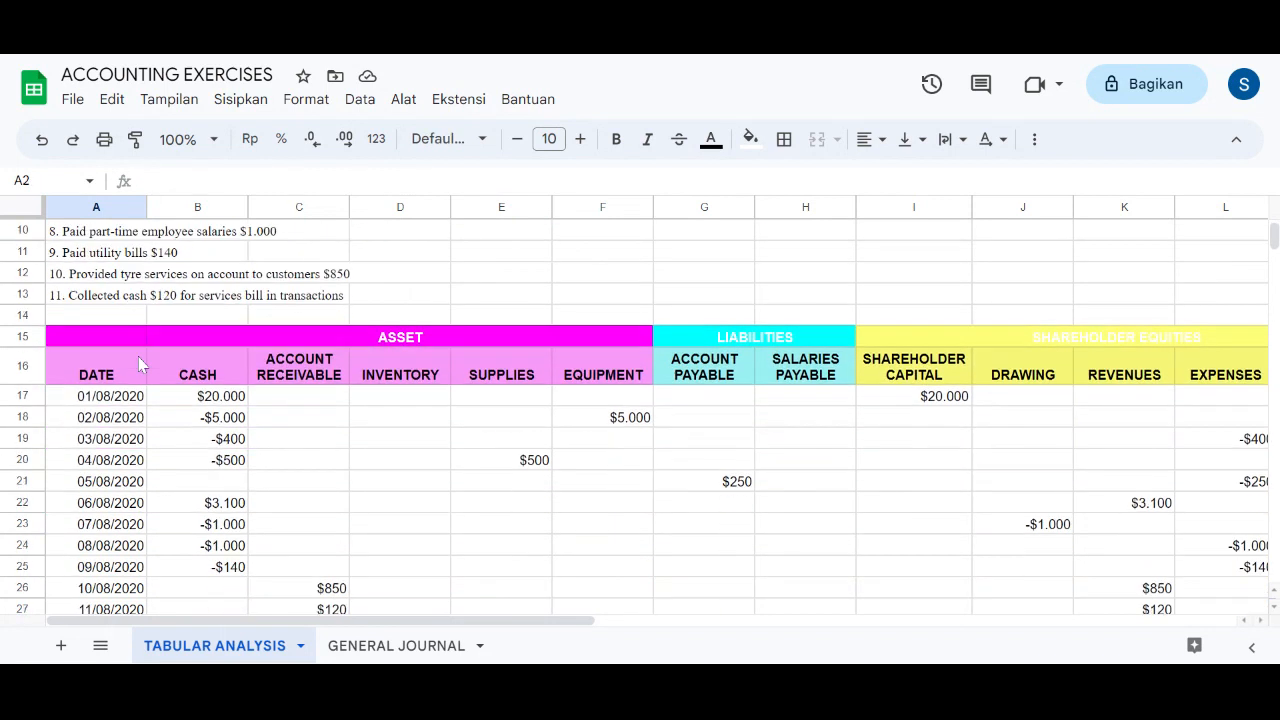
pyautogui.scroll(-2, 140, 365)
pyautogui.hscroll(6, 640, 415)
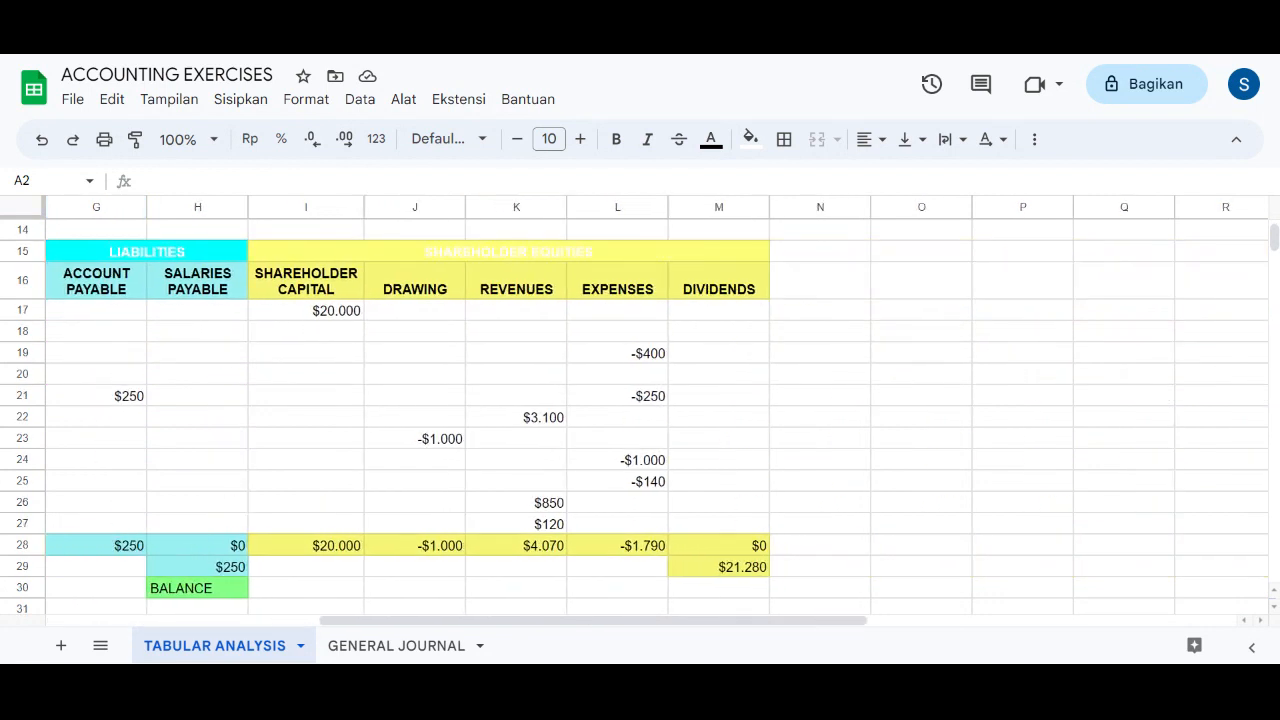
pyautogui.hscroll(-6, 640, 415)
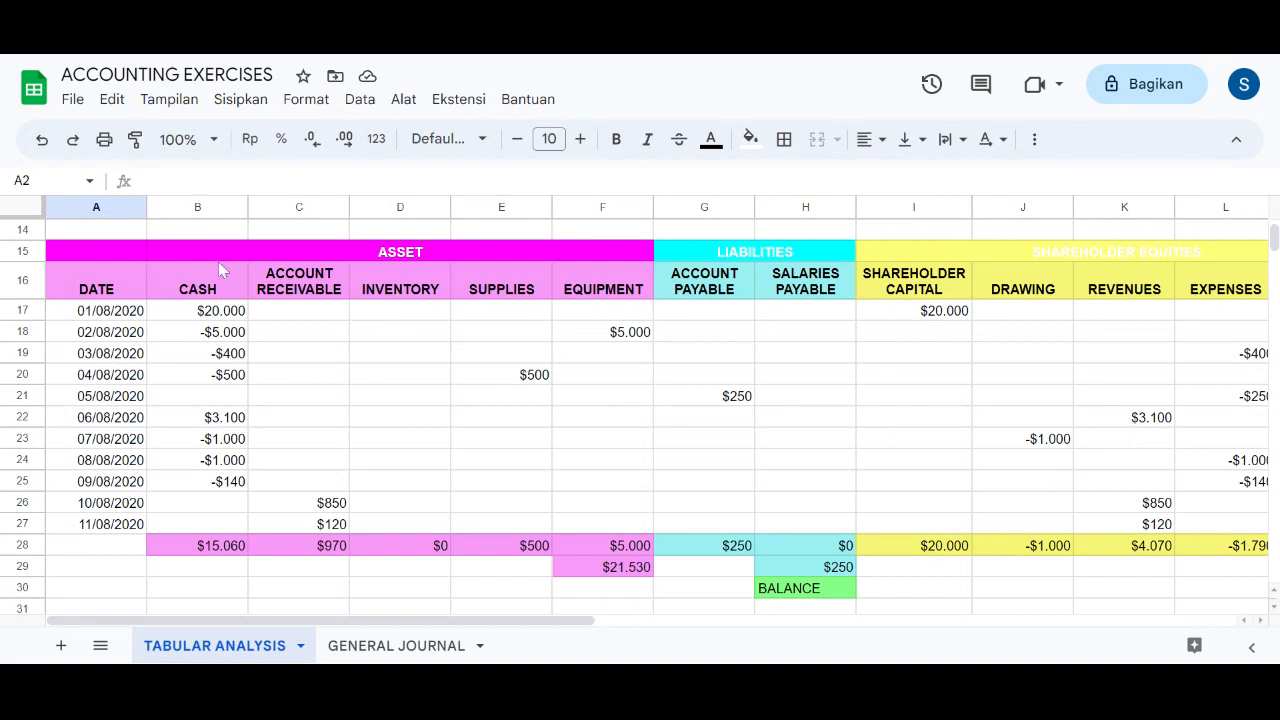
# Step: Examine the ASSET section of the table and its cash, account receivable, inventory, supplies and equipment headings
pyautogui.click(120, 262)
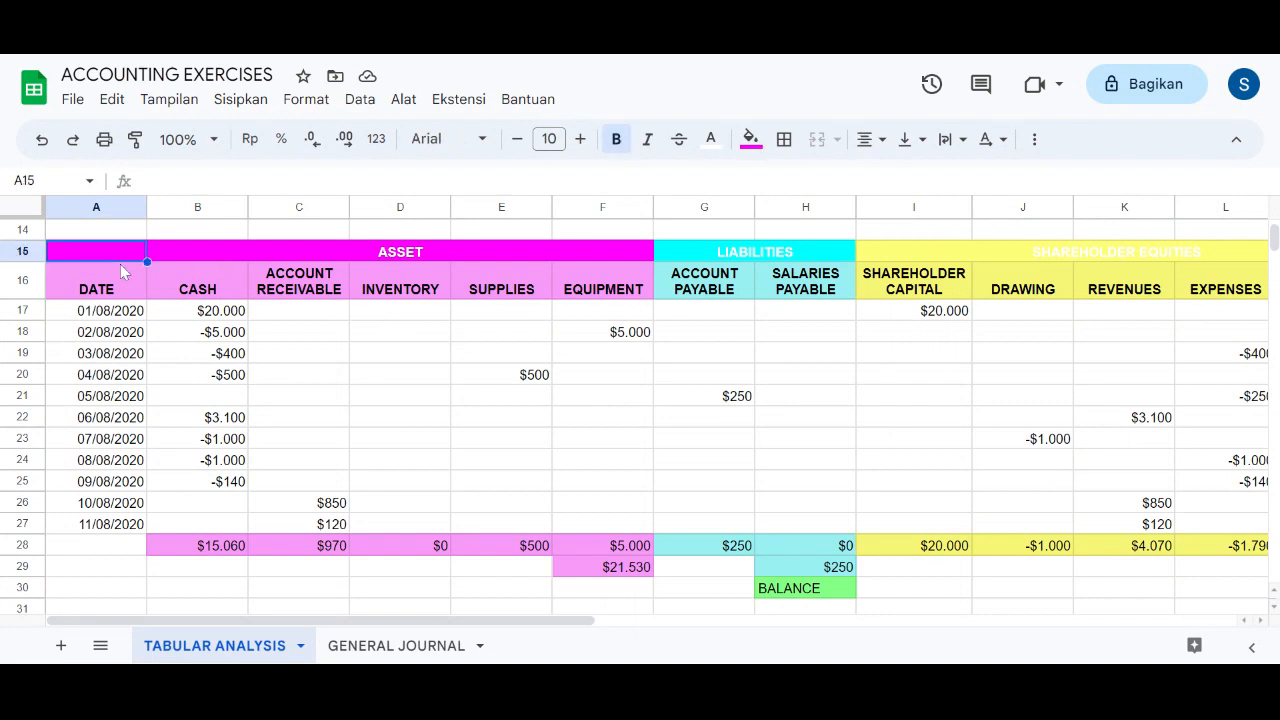
pyautogui.click(368, 258)
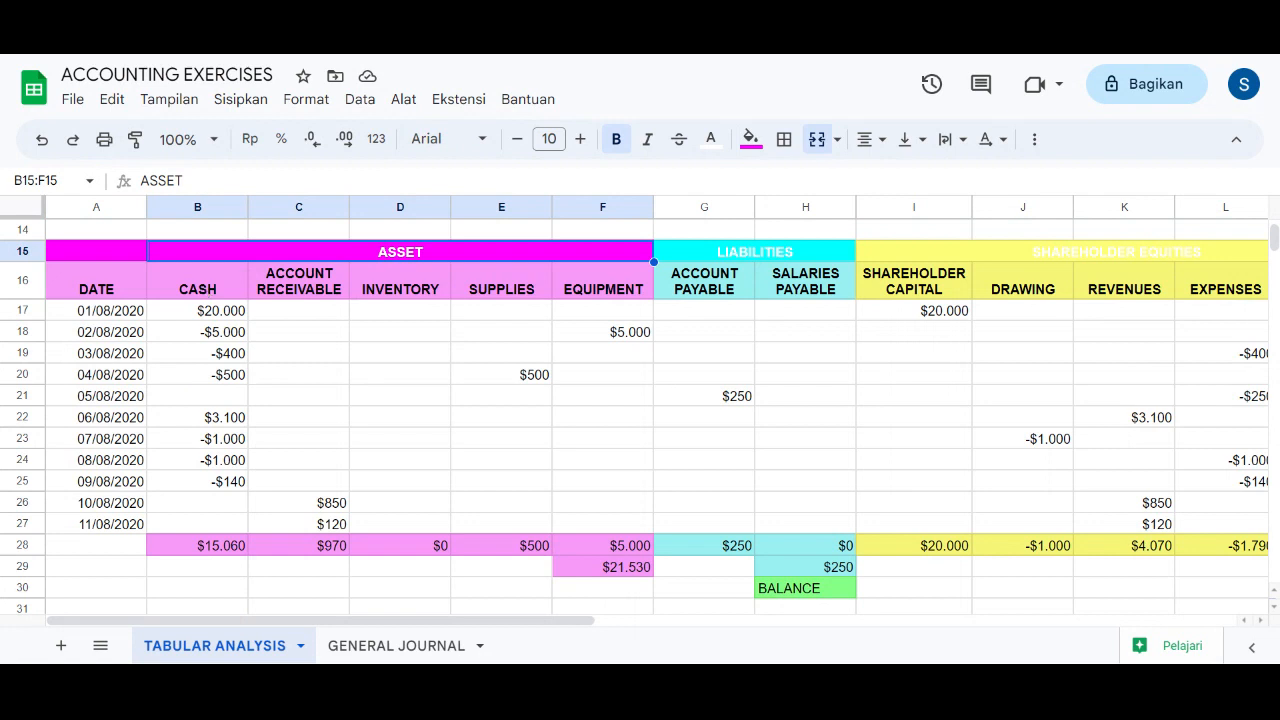
pyautogui.click(203, 290)
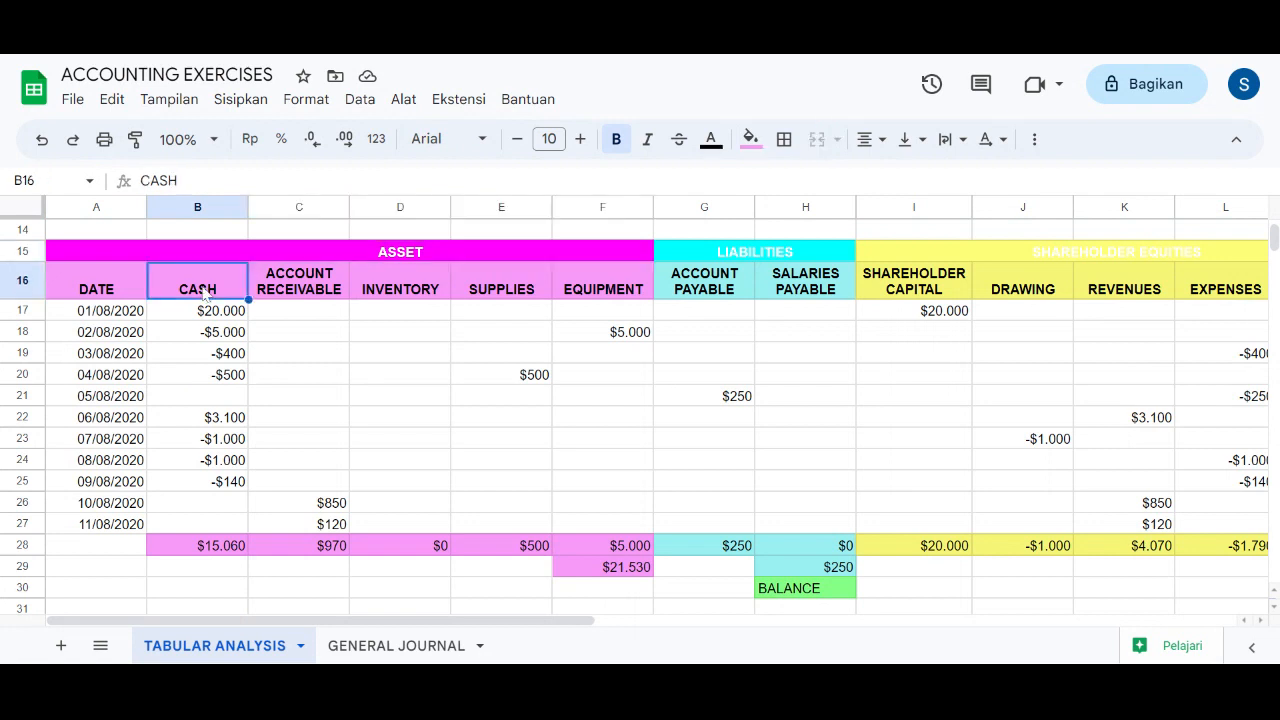
pyautogui.click(288, 296)
pyautogui.click(393, 304)
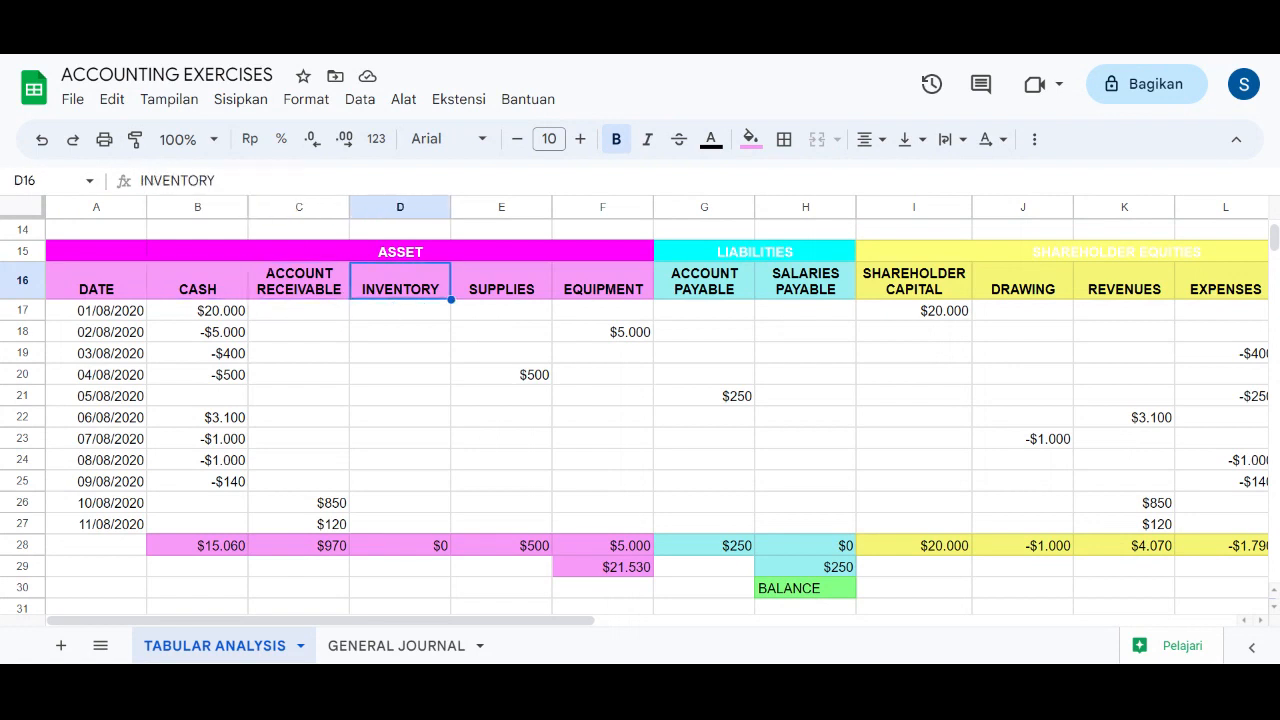
pyautogui.click(463, 300)
pyautogui.click(585, 293)
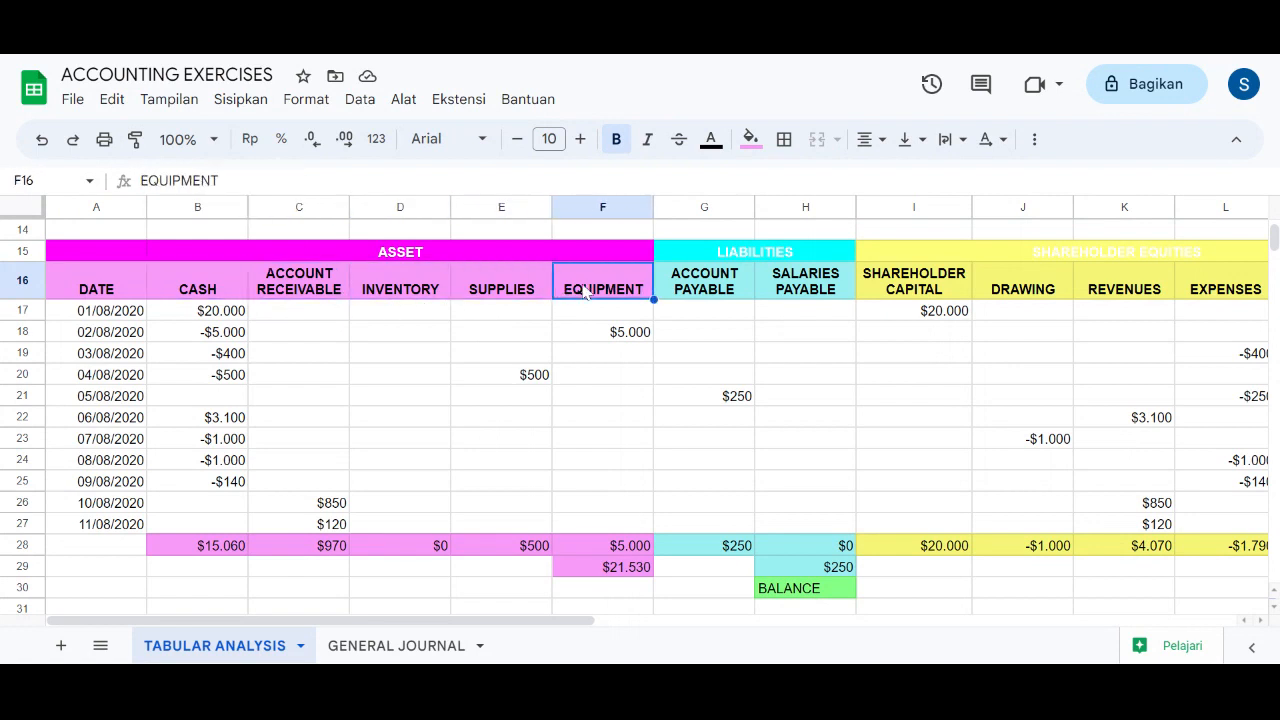
# Step: Examine the LIABILITIES section of the table and its account payable and salaries payable headings
pyautogui.hscroll(1, 585, 293)
pyautogui.click(621, 241)
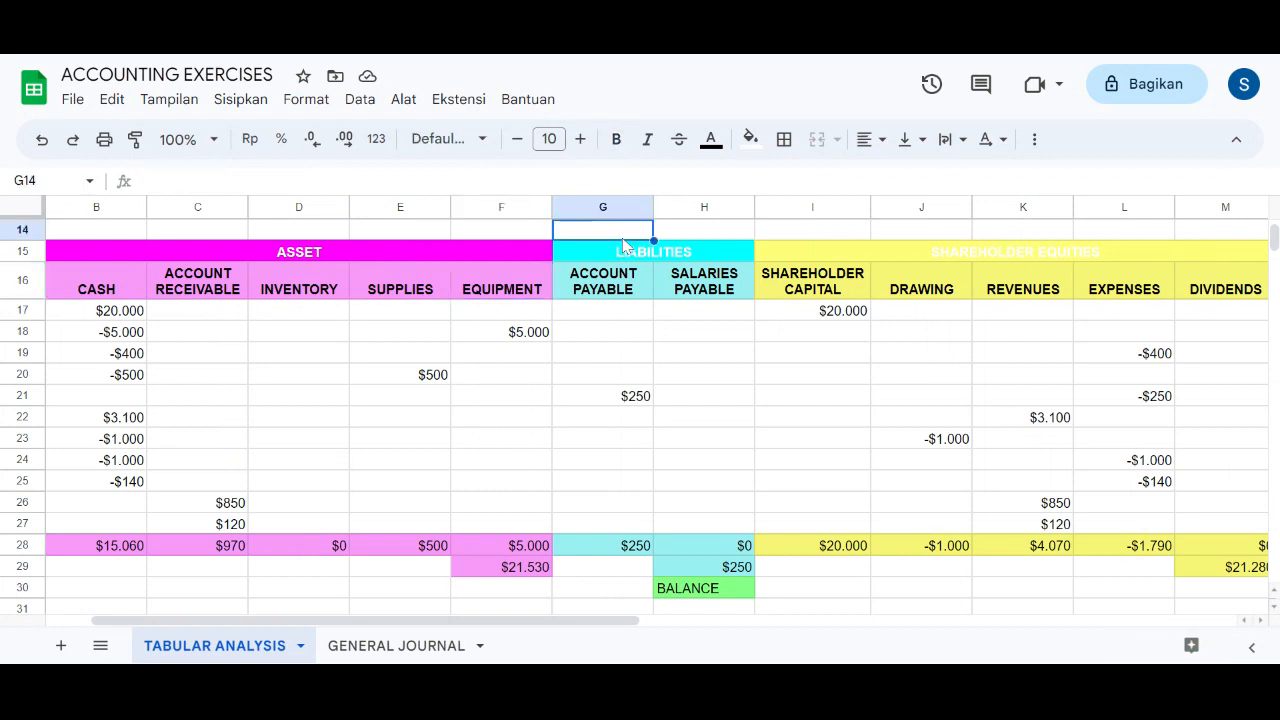
pyautogui.click(625, 251)
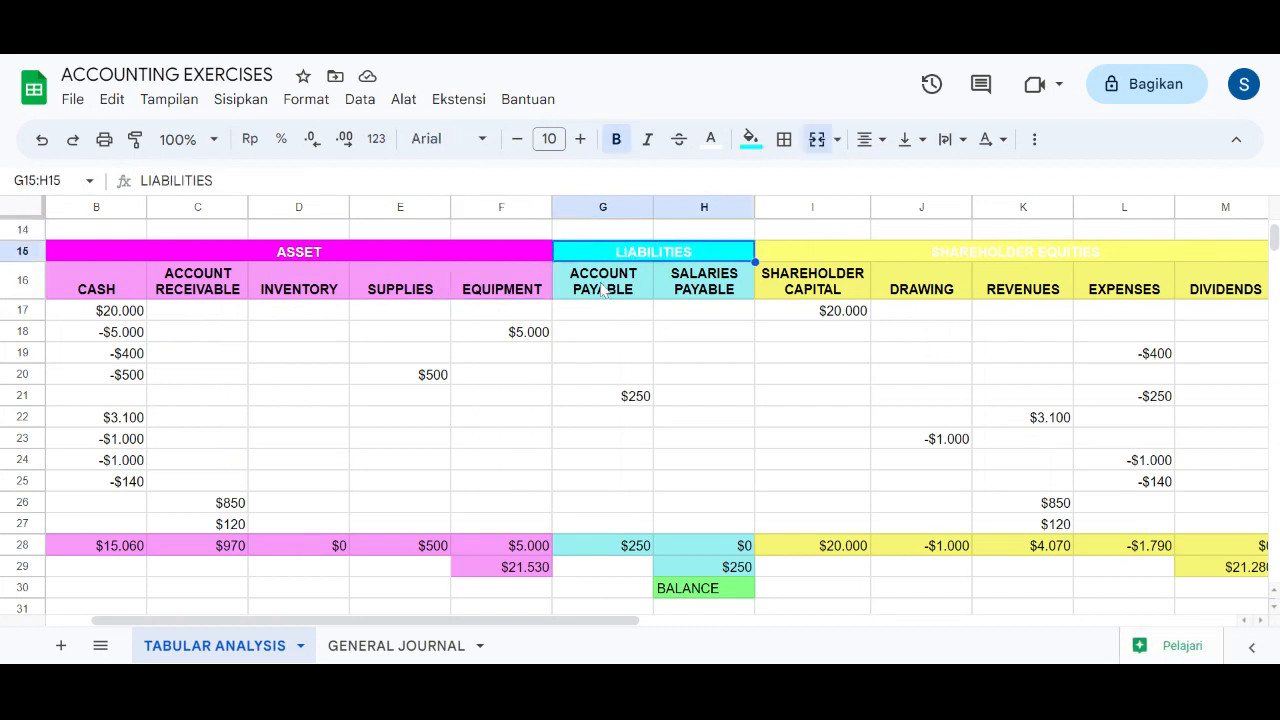
pyautogui.click(606, 285)
pyautogui.click(694, 289)
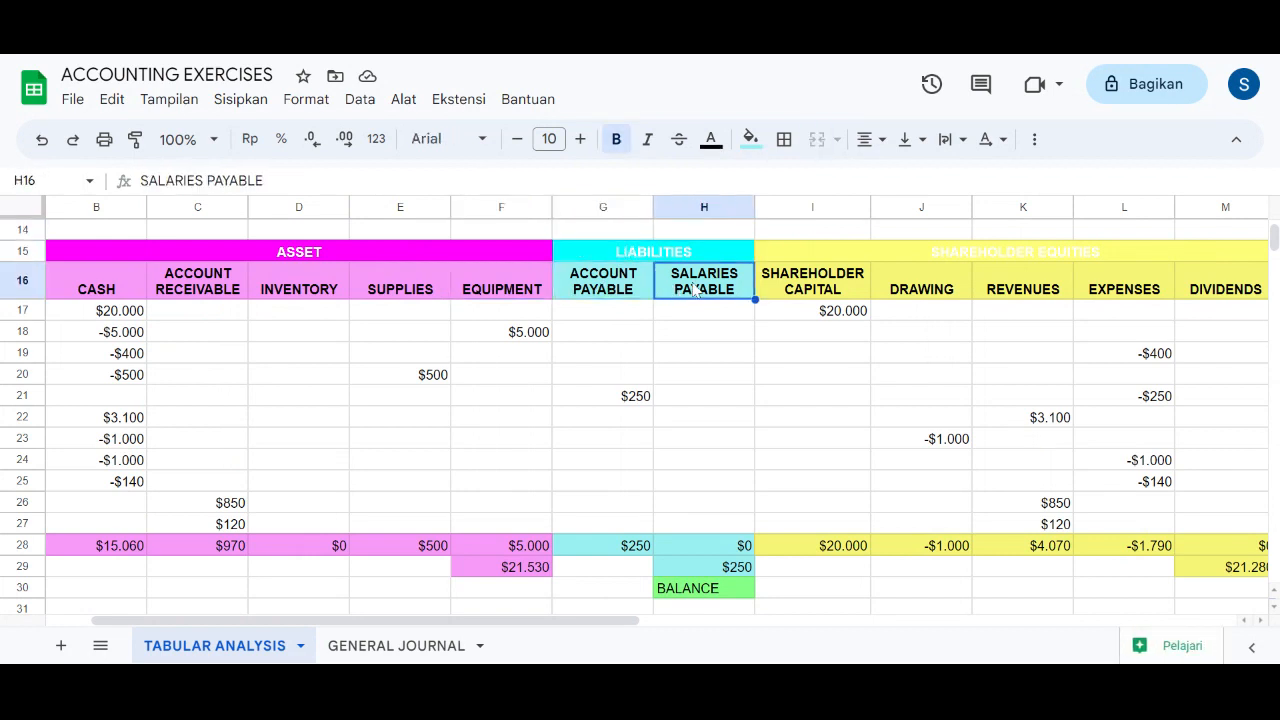
# Step: Examine the SHAREHOLDER EQUITIES section and its shareholder capital, drawing, revenues, expenses and dividends headings
pyautogui.hscroll(3, 735, 289)
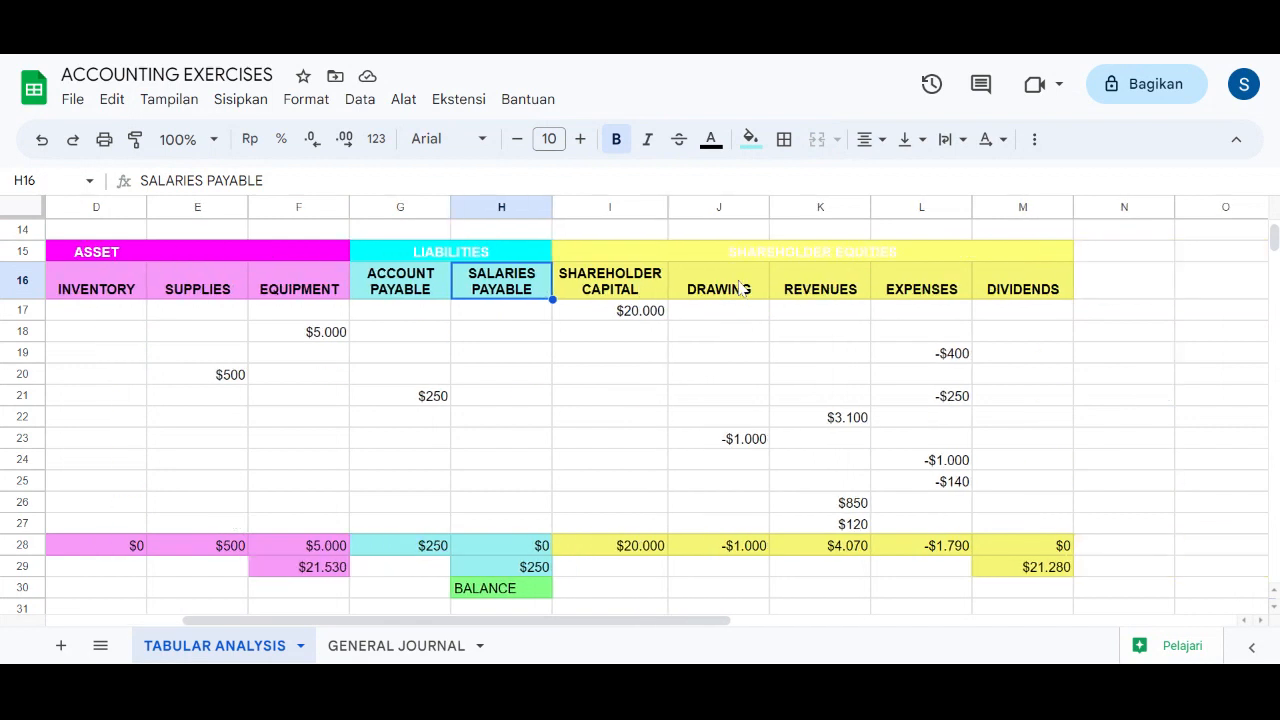
pyautogui.click(760, 254)
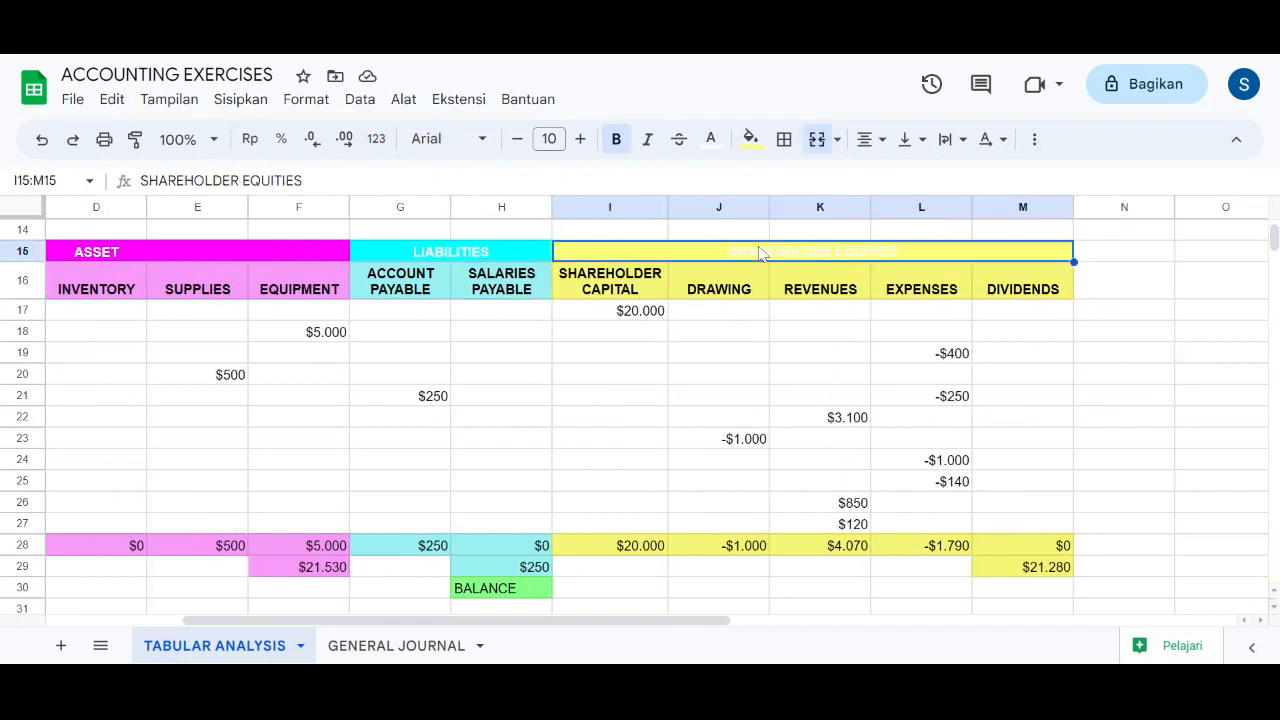
pyautogui.click(646, 298)
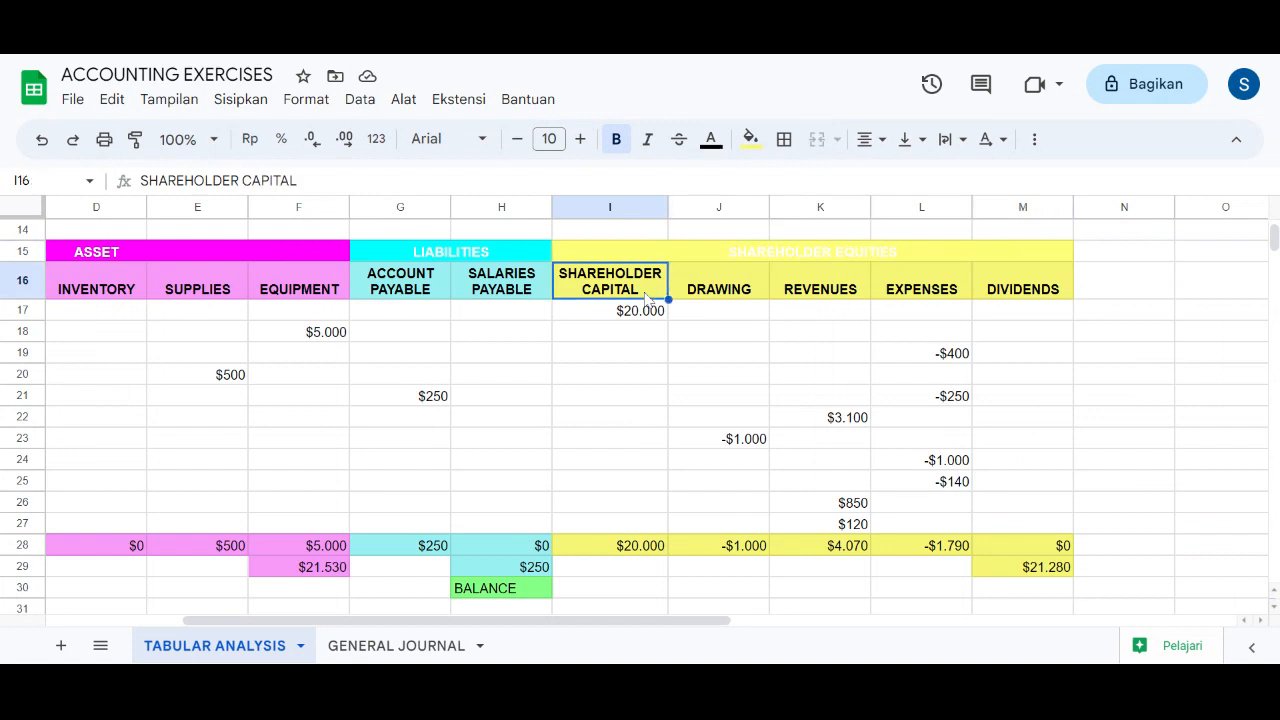
pyautogui.click(737, 289)
pyautogui.click(786, 289)
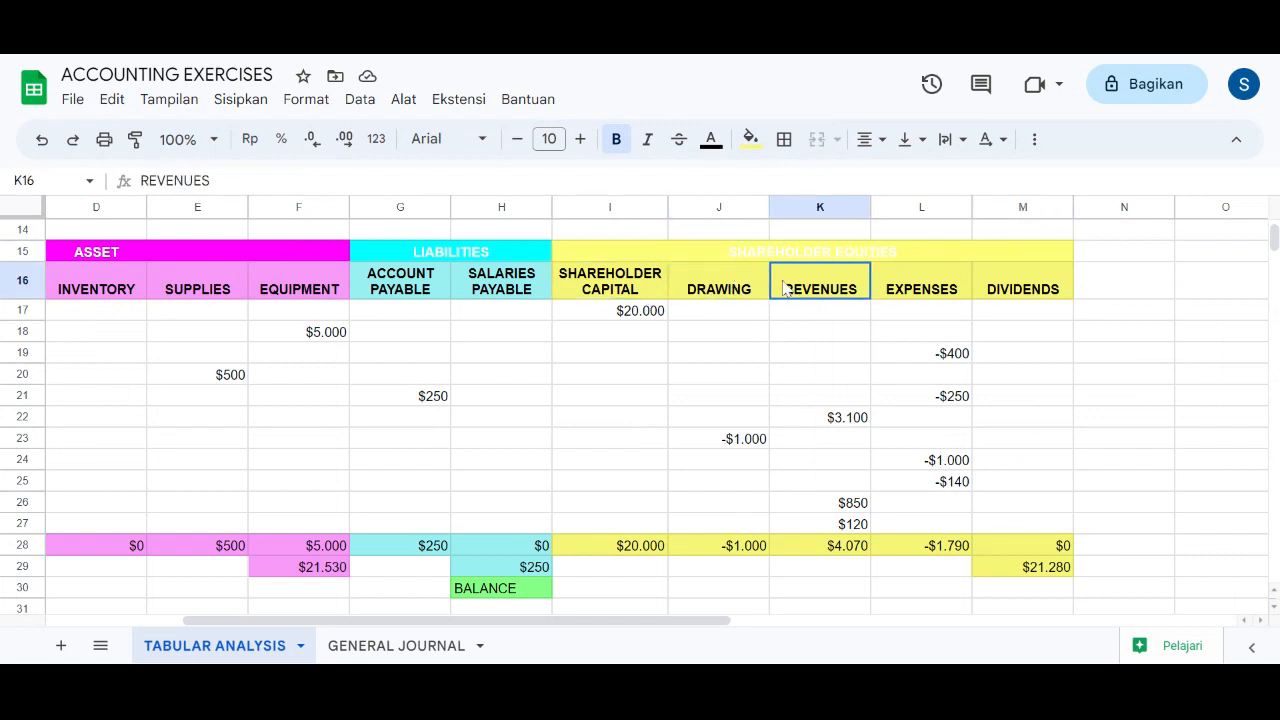
pyautogui.click(930, 289)
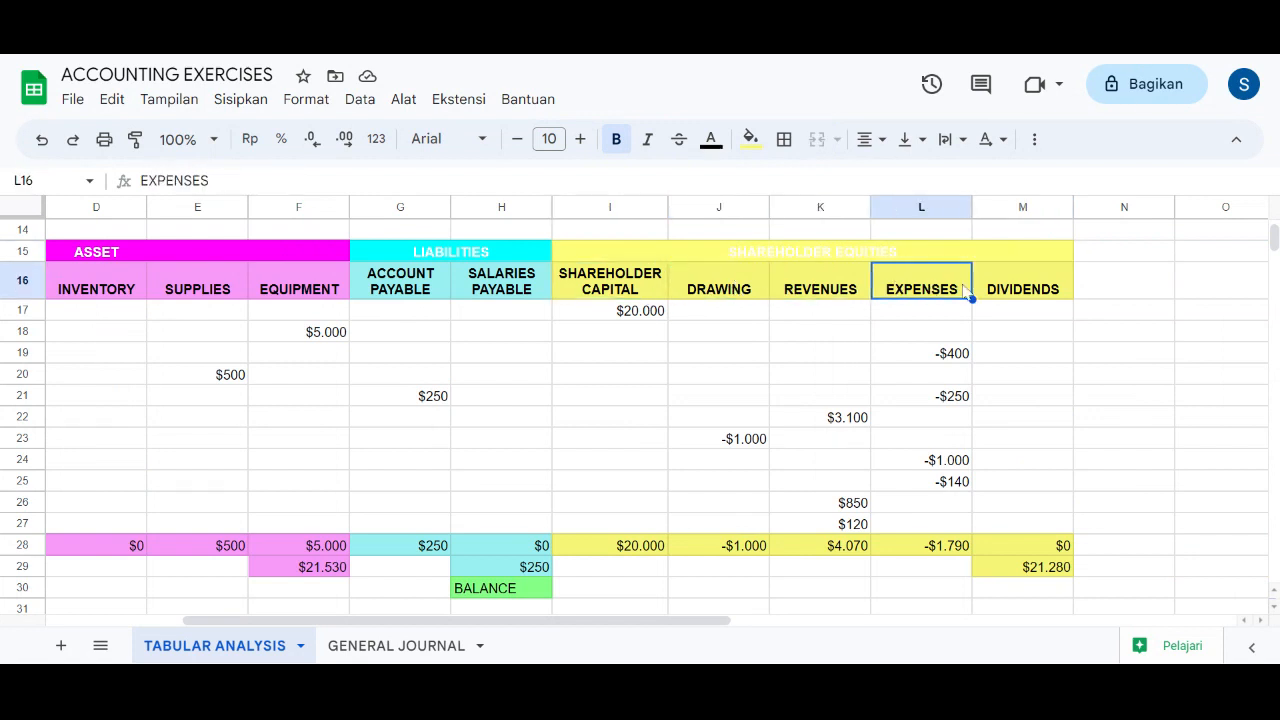
pyautogui.click(1020, 297)
# Step: Trace the first listed transaction to its date and cash entry in the 01/08/2020 row of the table
pyautogui.hscroll(-3, 703, 357)
pyautogui.scroll(3, 703, 357)
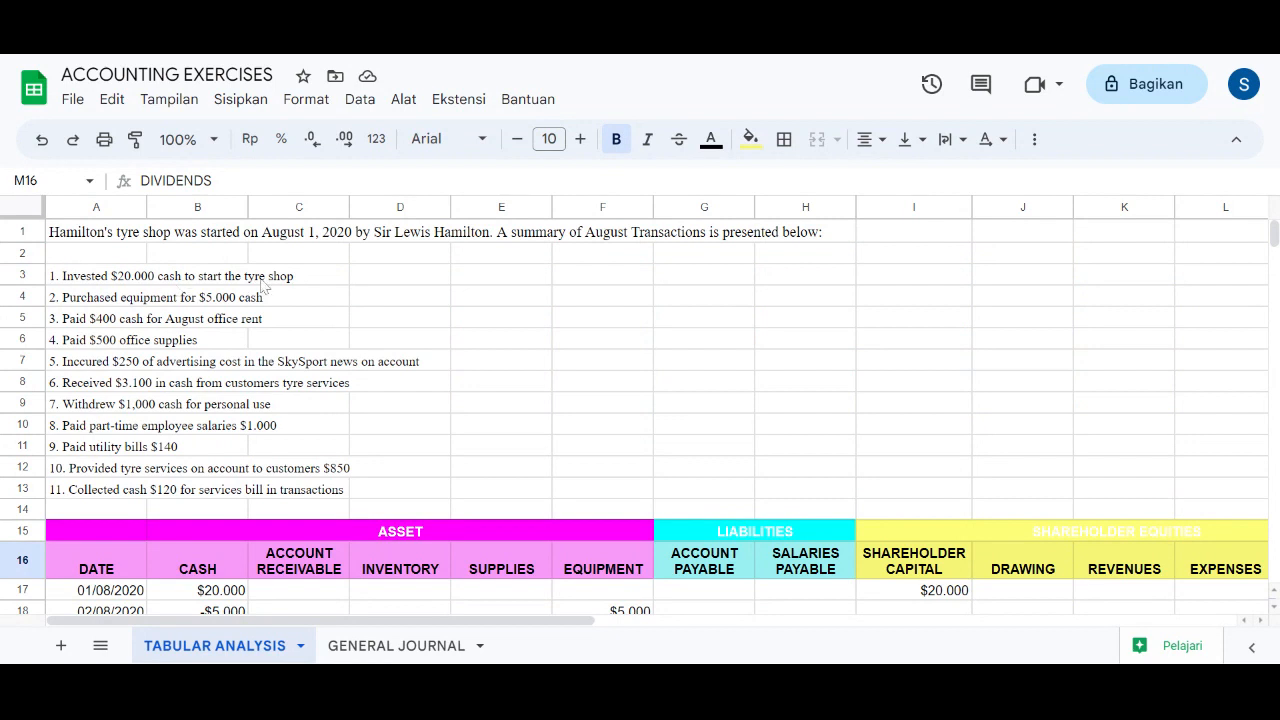
pyautogui.scroll(-5, 262, 285)
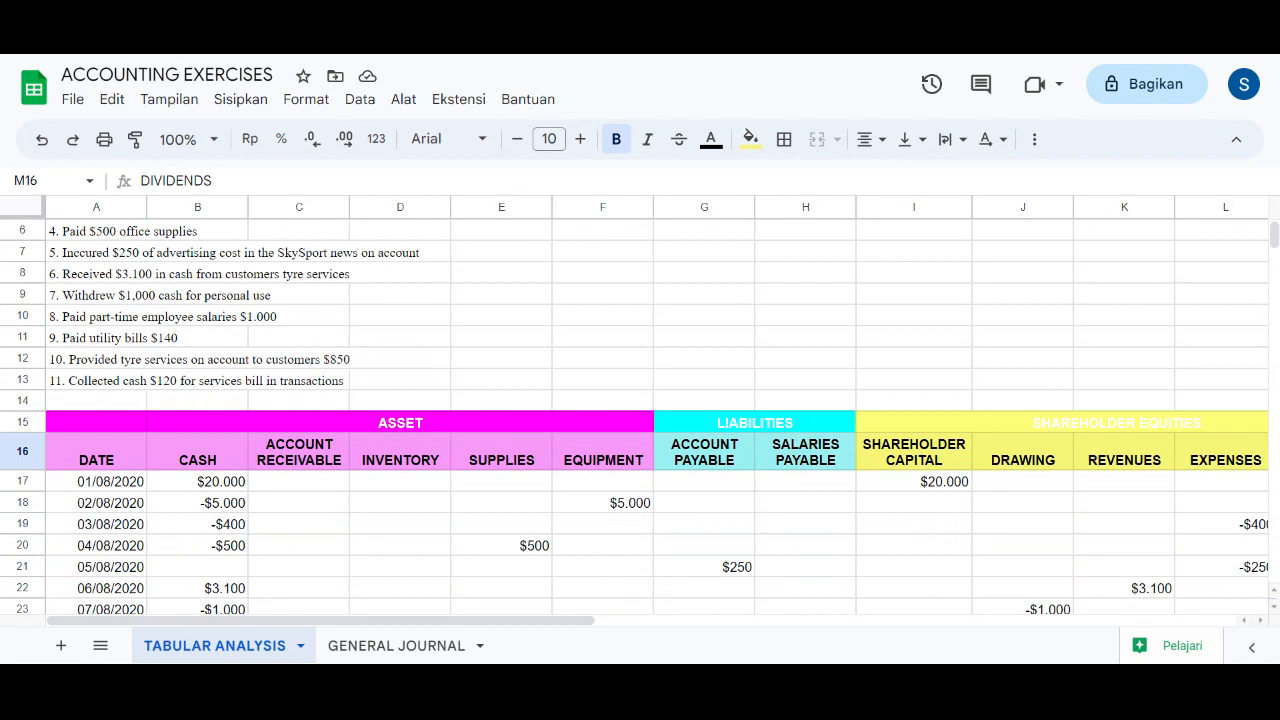
pyautogui.scroll(1, 127, 415)
pyautogui.scroll(-2, 127, 415)
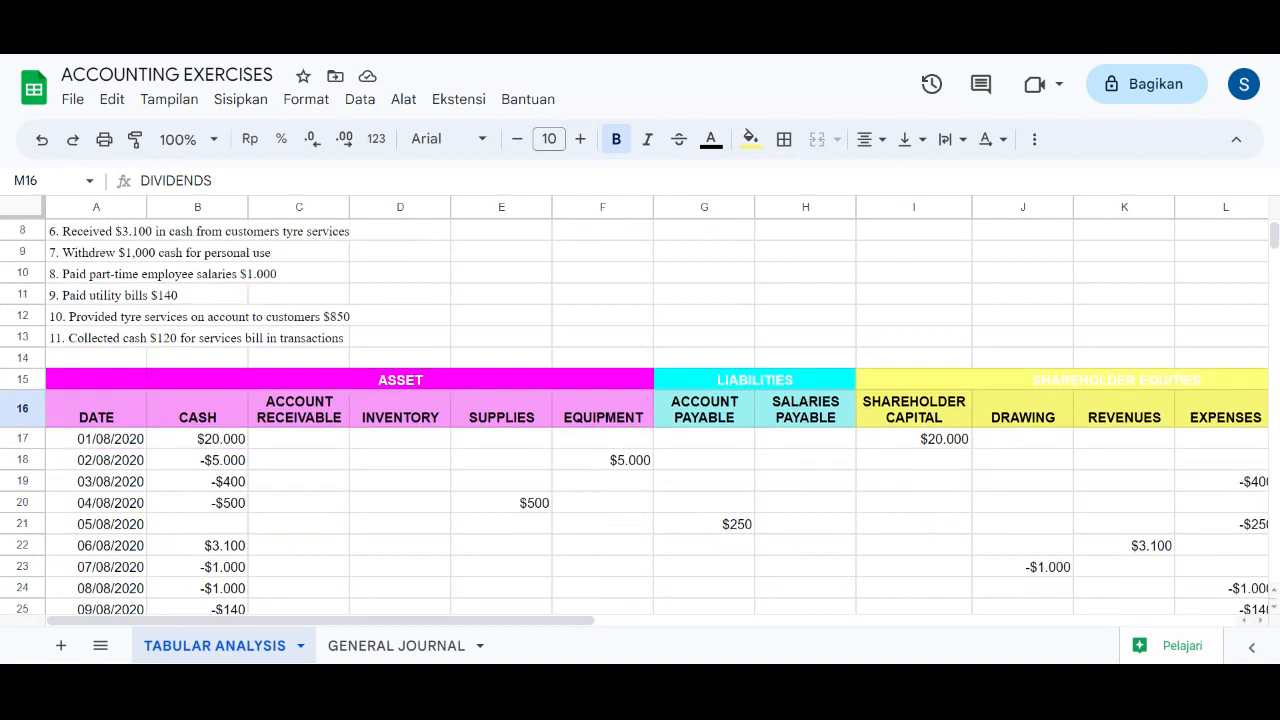
pyautogui.press('Home')
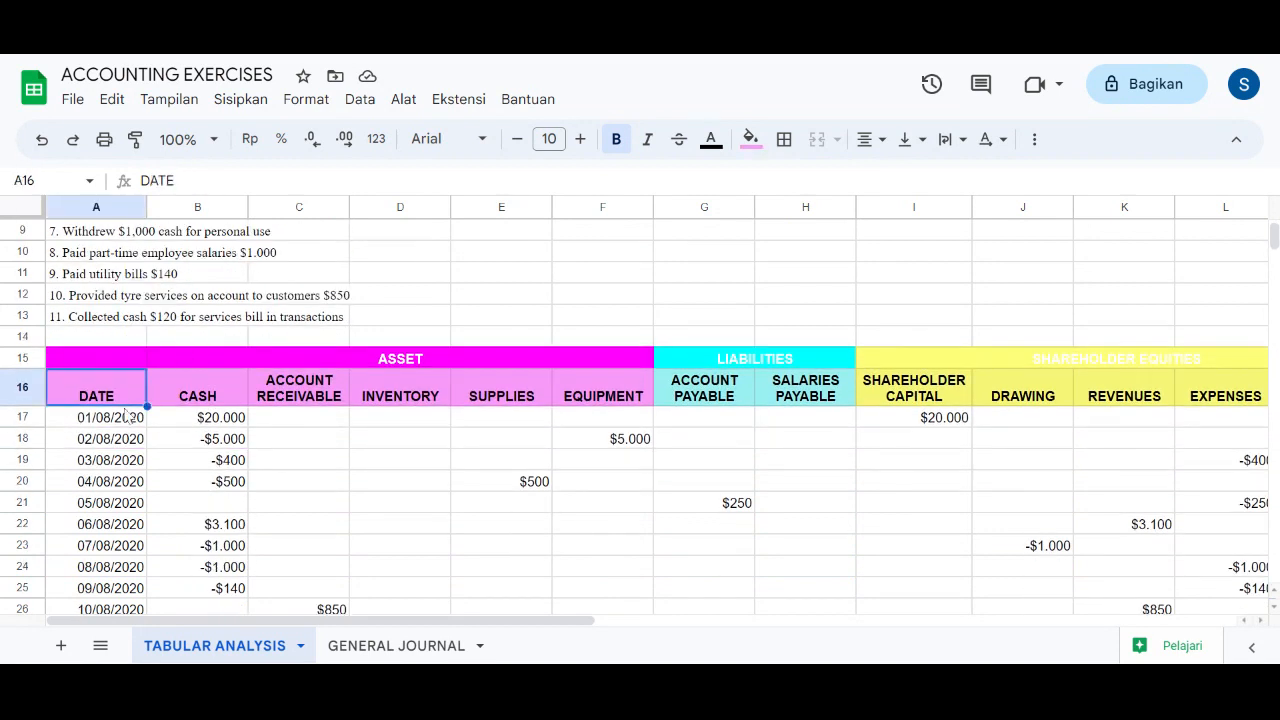
pyautogui.click(128, 418)
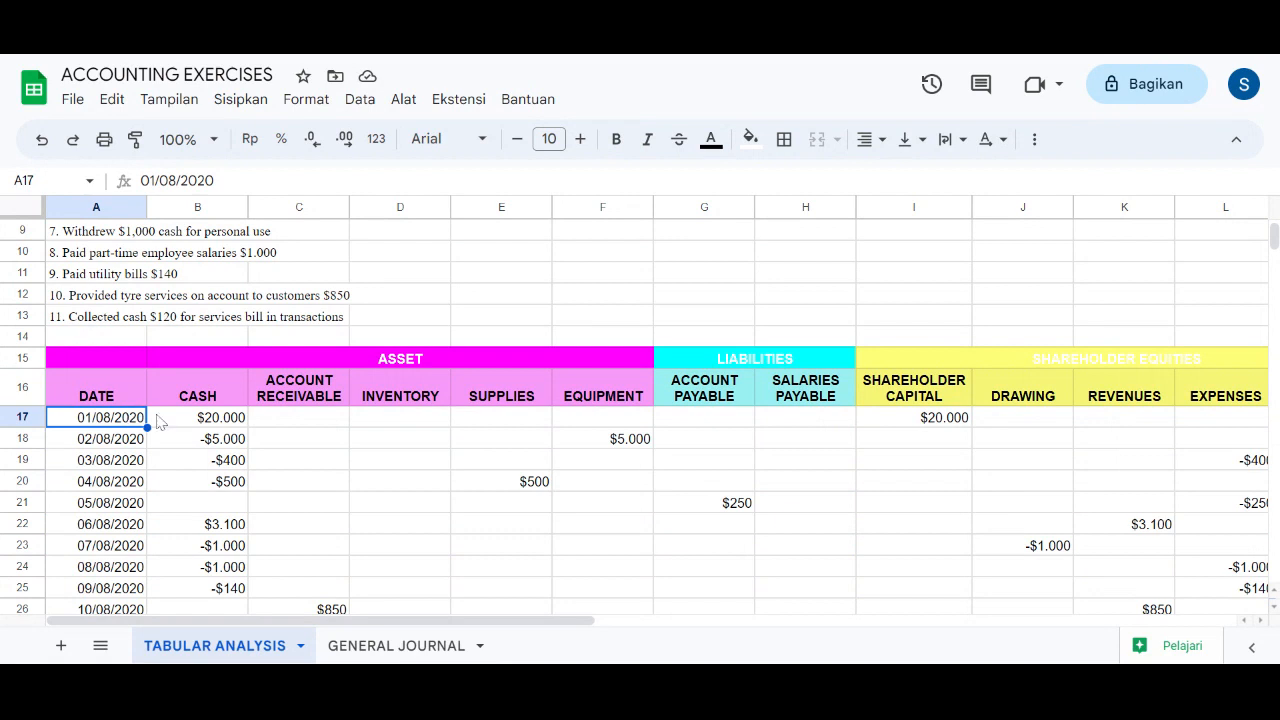
pyautogui.click(193, 422)
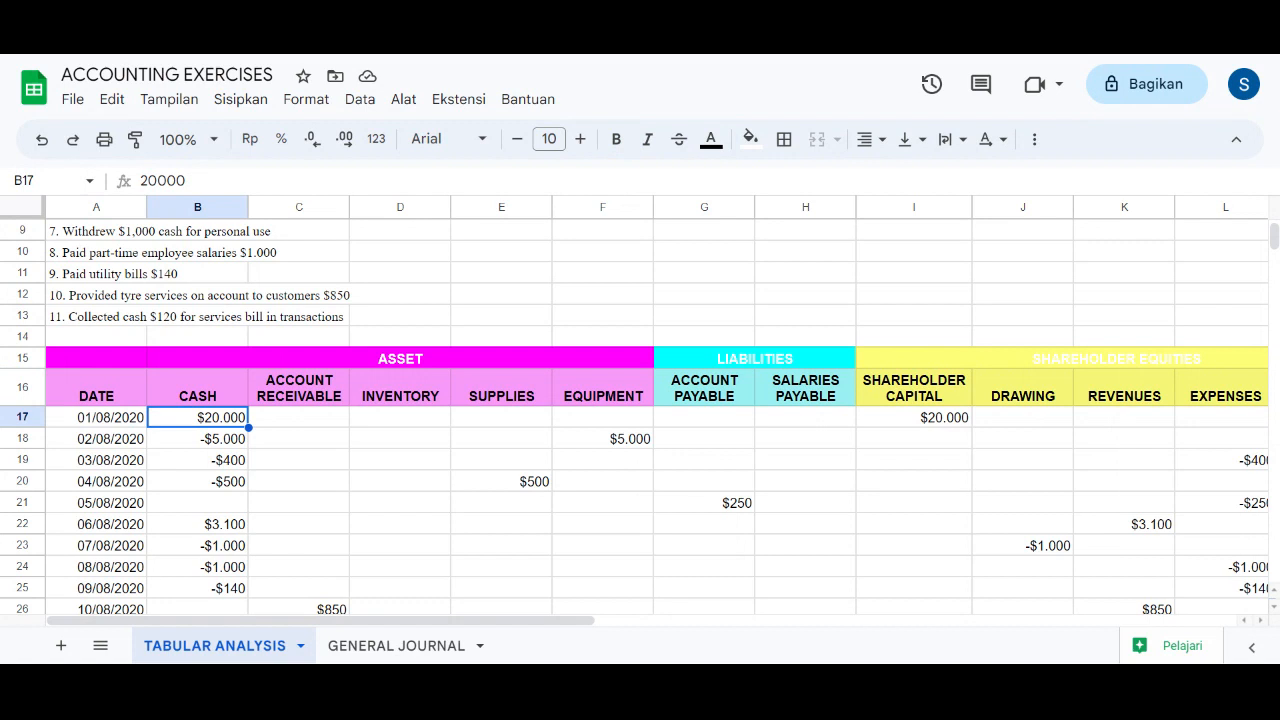
pyautogui.hscroll(1, 656, 410)
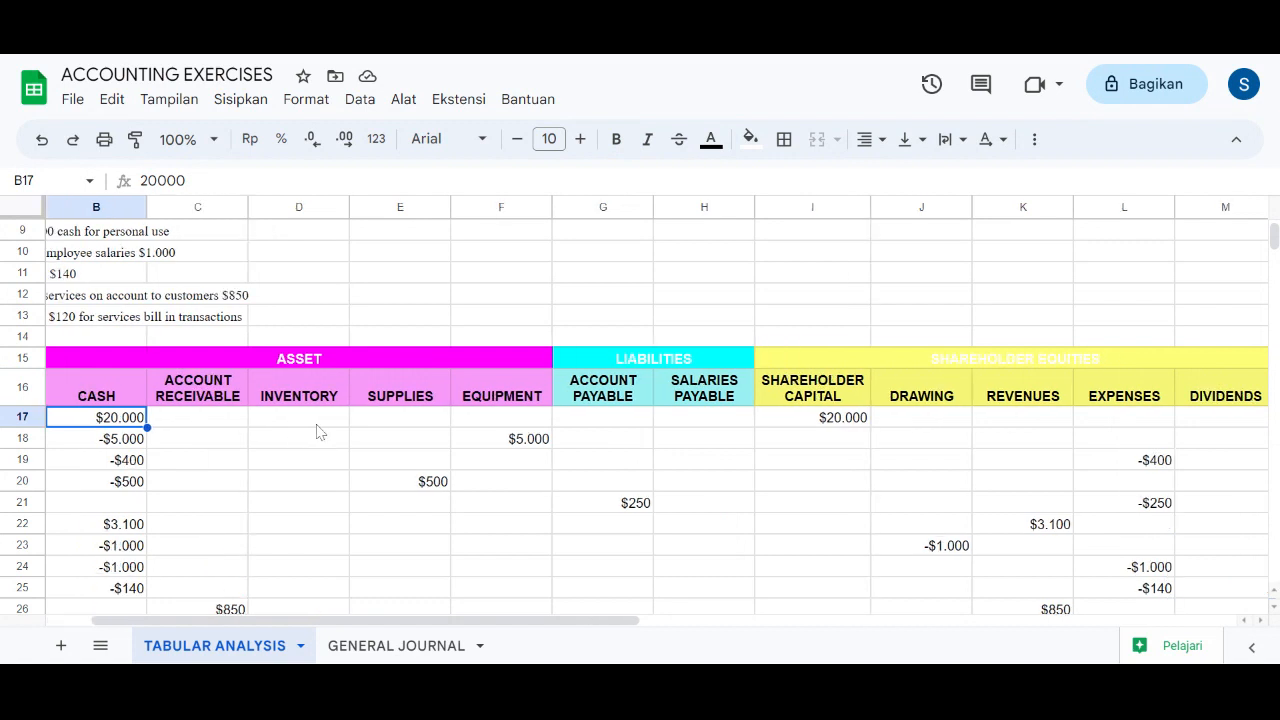
pyautogui.hscroll(-1, 320, 431)
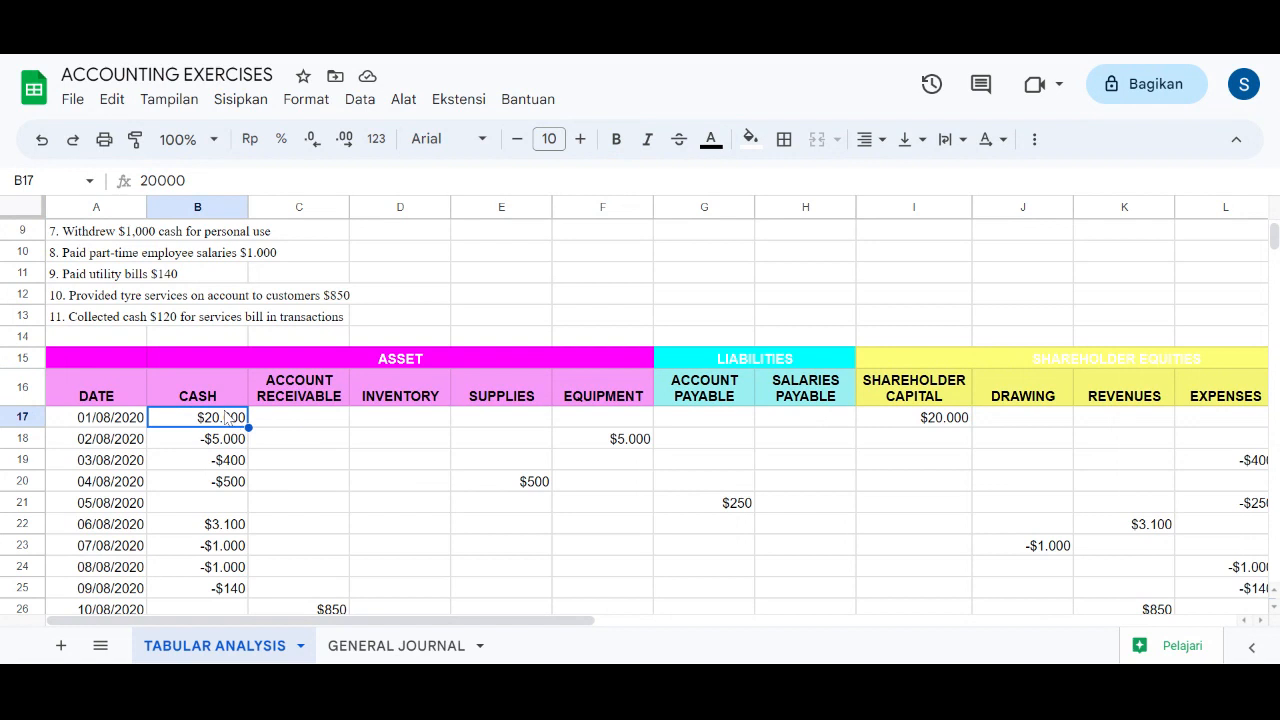
# Step: Compare the first transaction's description with its cash and shareholder capital entries in row 17
pyautogui.hscroll(3, 229, 419)
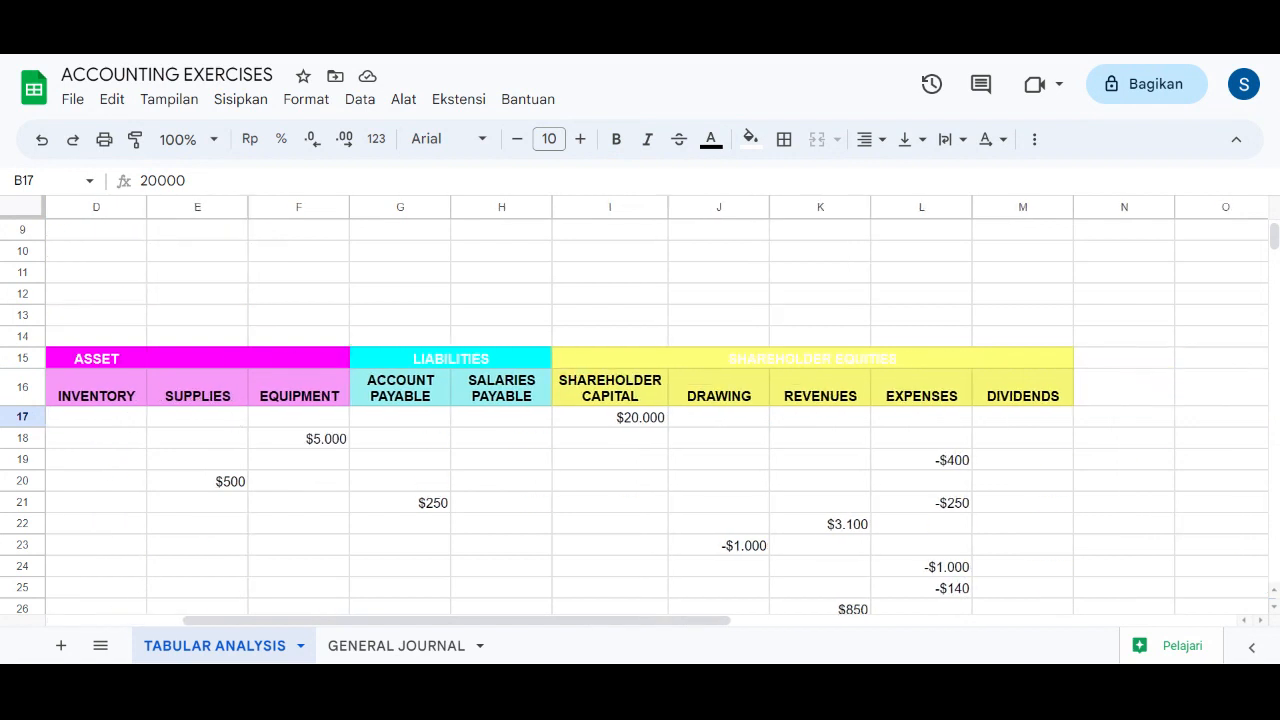
pyautogui.scroll(3, 640, 410)
pyautogui.hscroll(-3, 640, 410)
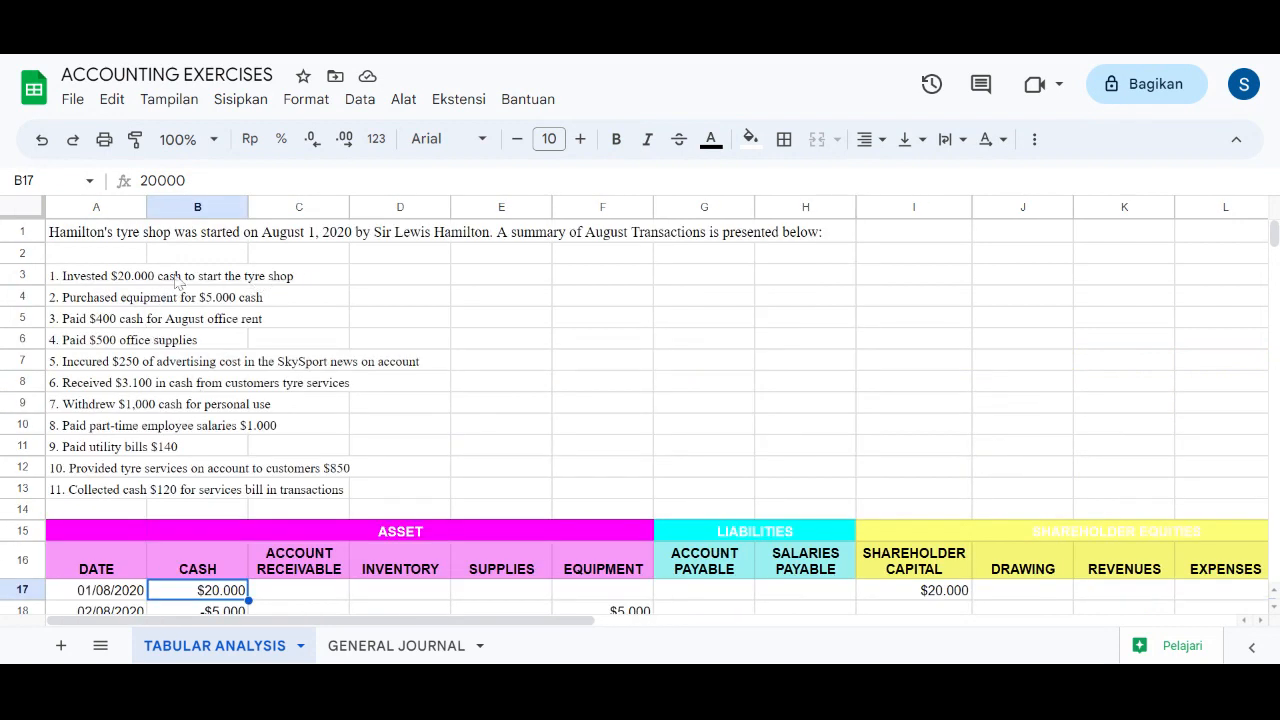
pyautogui.scroll(-2, 218, 450)
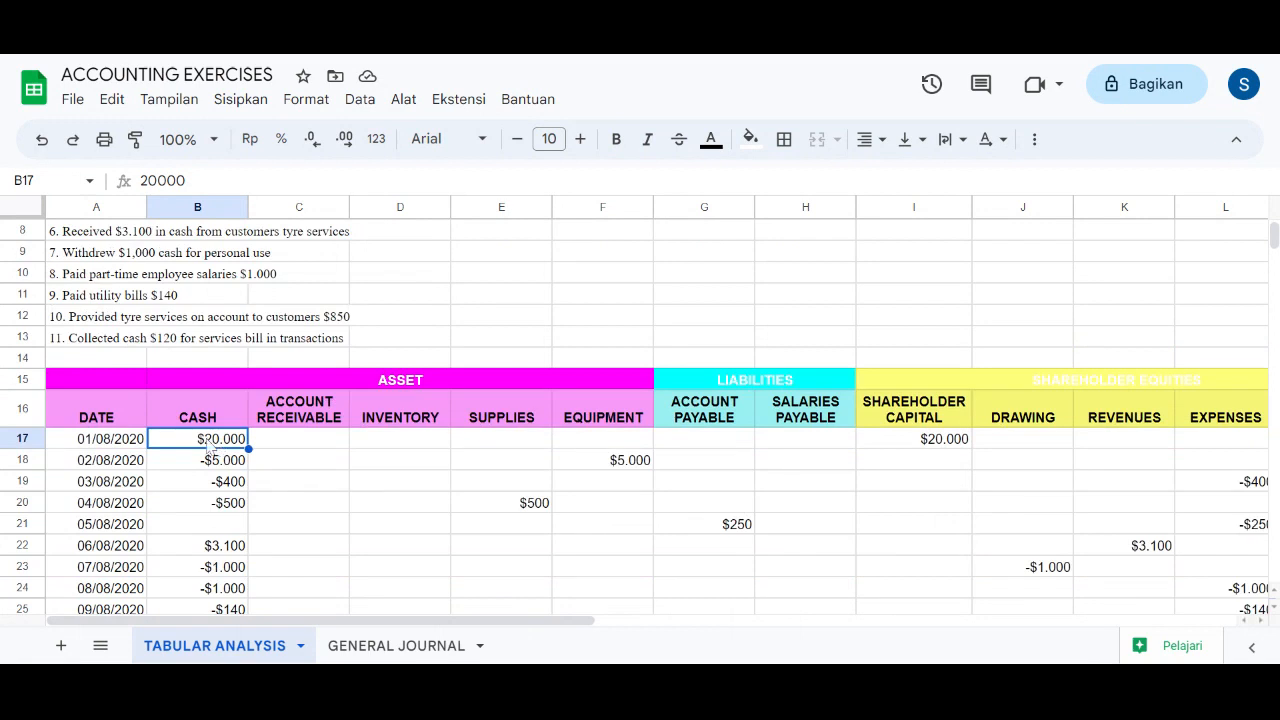
pyautogui.hscroll(2, 210, 450)
pyautogui.click(209, 446)
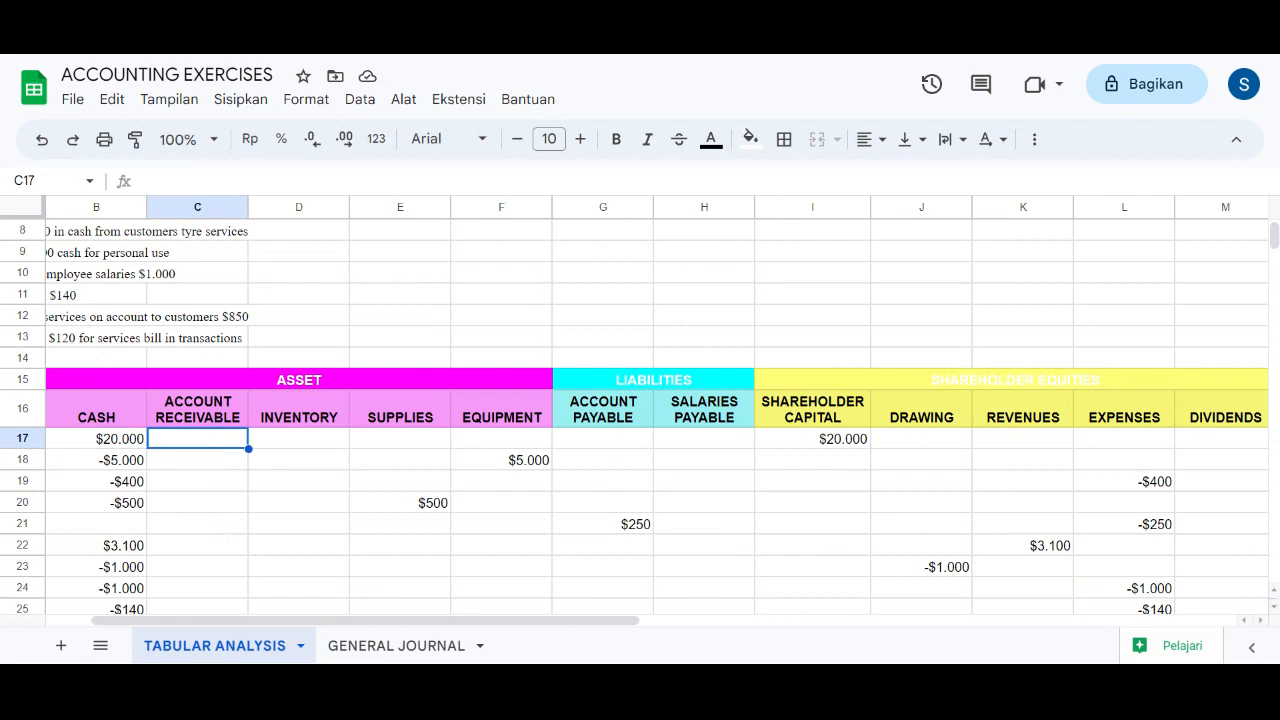
pyautogui.hscroll(1, 640, 420)
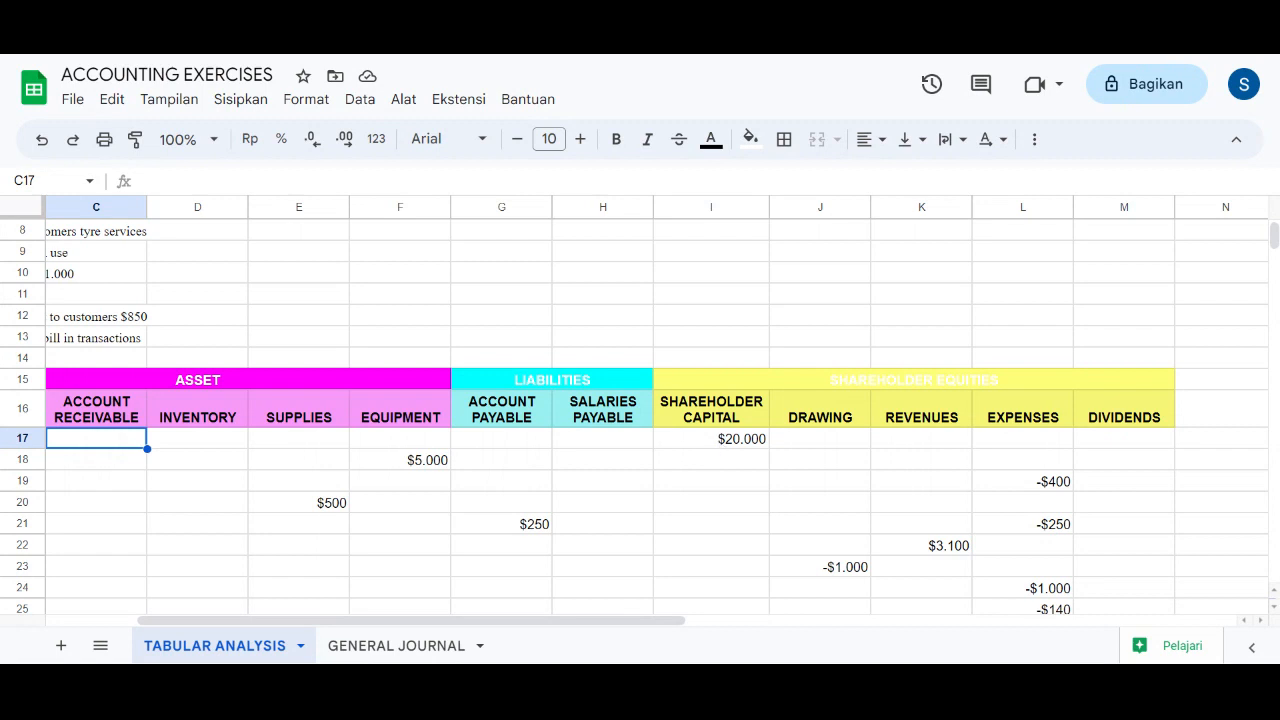
pyautogui.click(722, 445)
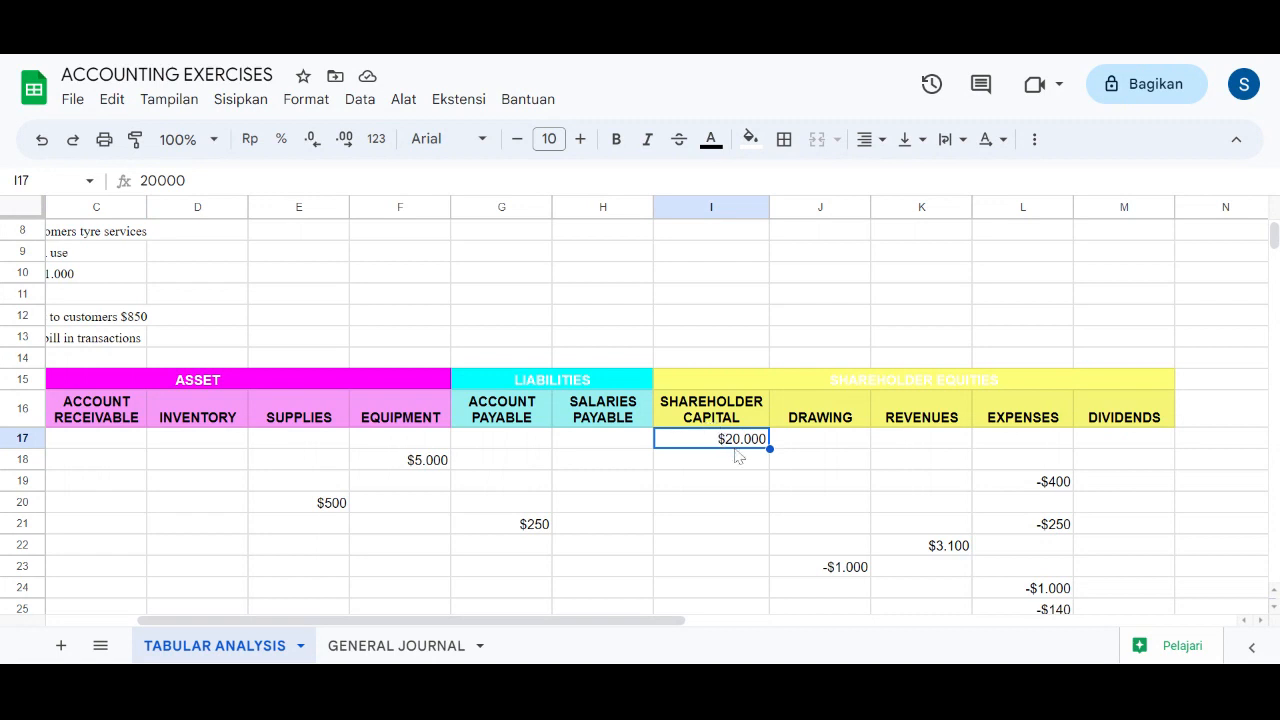
# Step: Return to the transaction list and read the second transaction, the equipment purchase
pyautogui.hscroll(-3, 738, 445)
pyautogui.scroll(2, 137, 490)
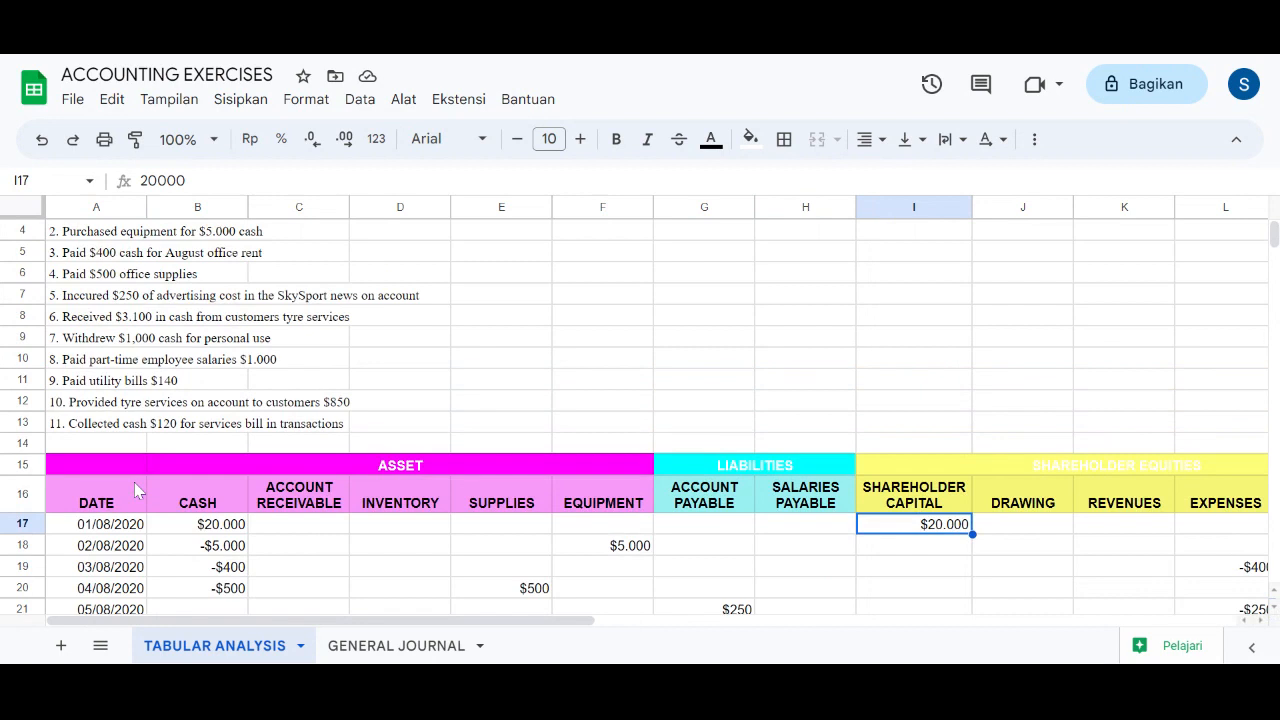
pyautogui.scroll(1, 137, 490)
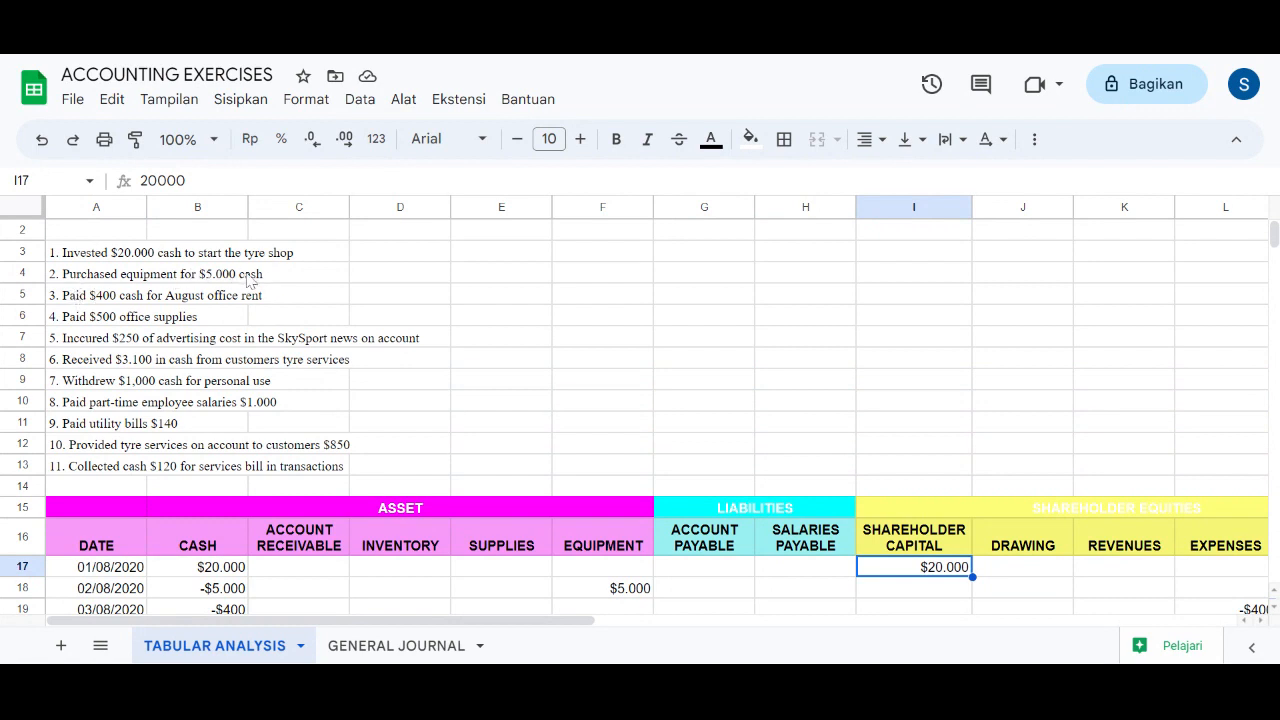
# Step: Trace the equipment purchase to its date, cash and equipment entries in the 02/08/2020 row of the table
pyautogui.scroll(-1, 244, 497)
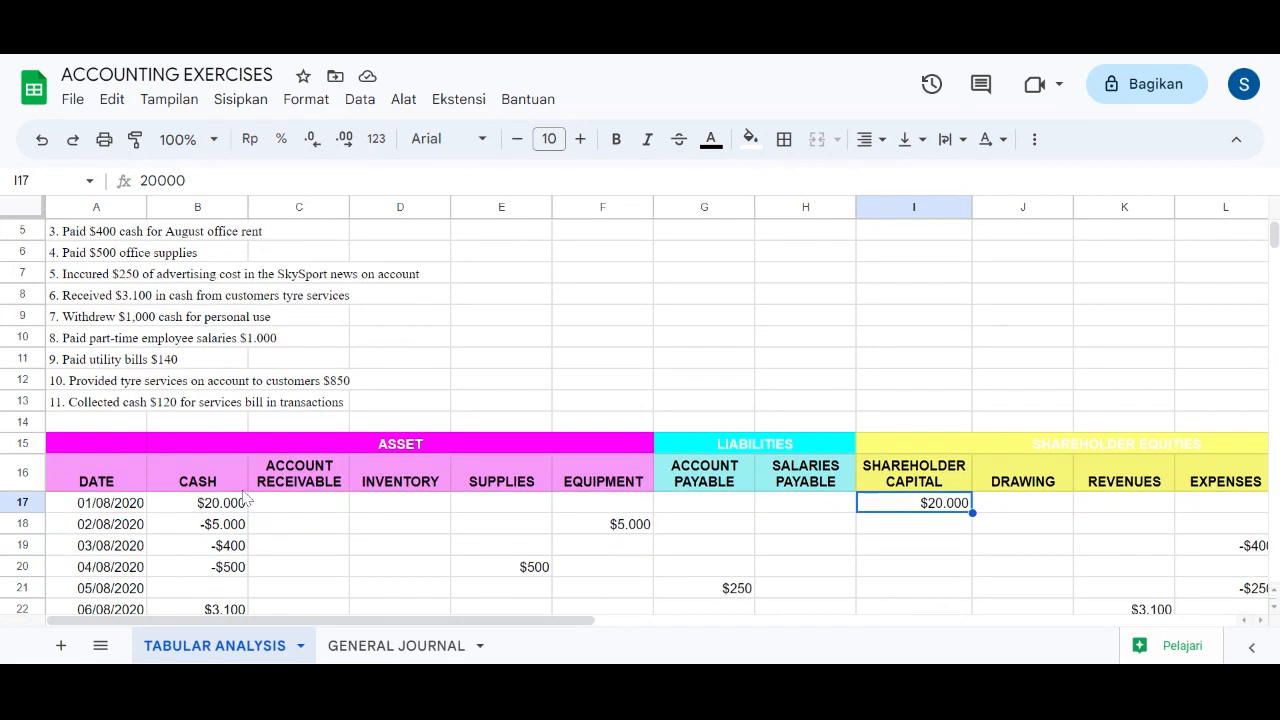
pyautogui.click(125, 530)
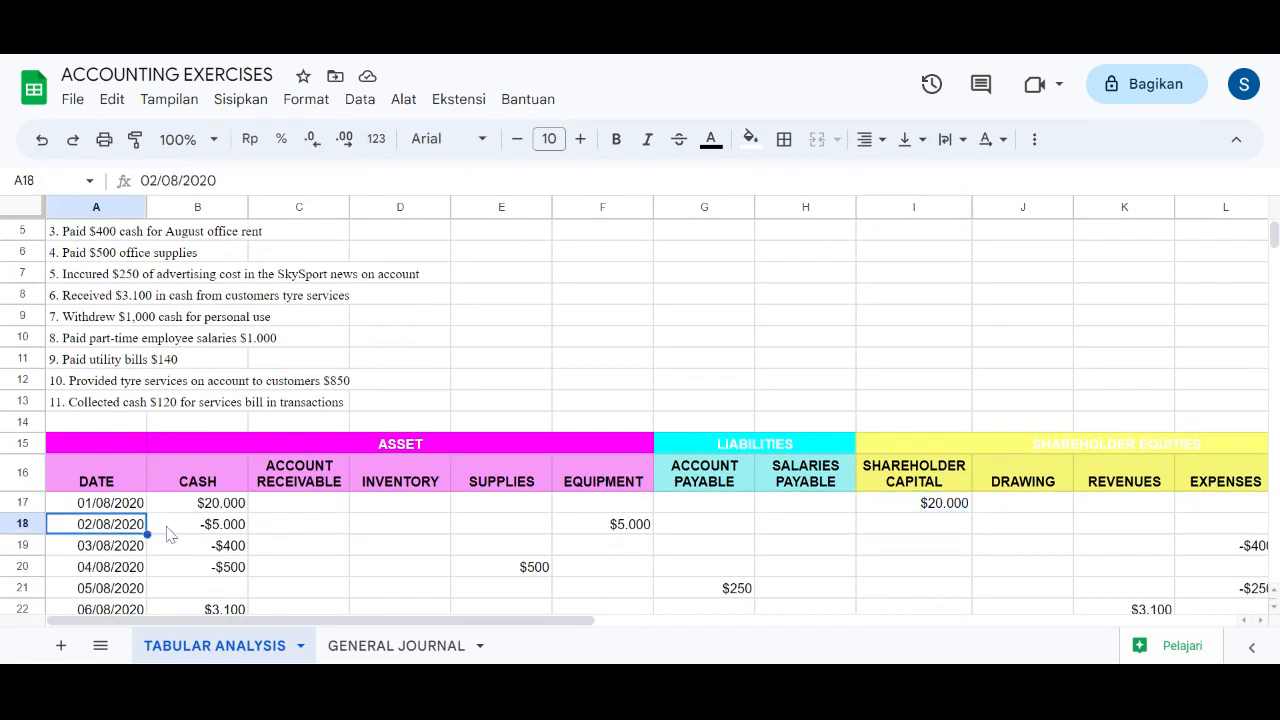
pyautogui.click(170, 535)
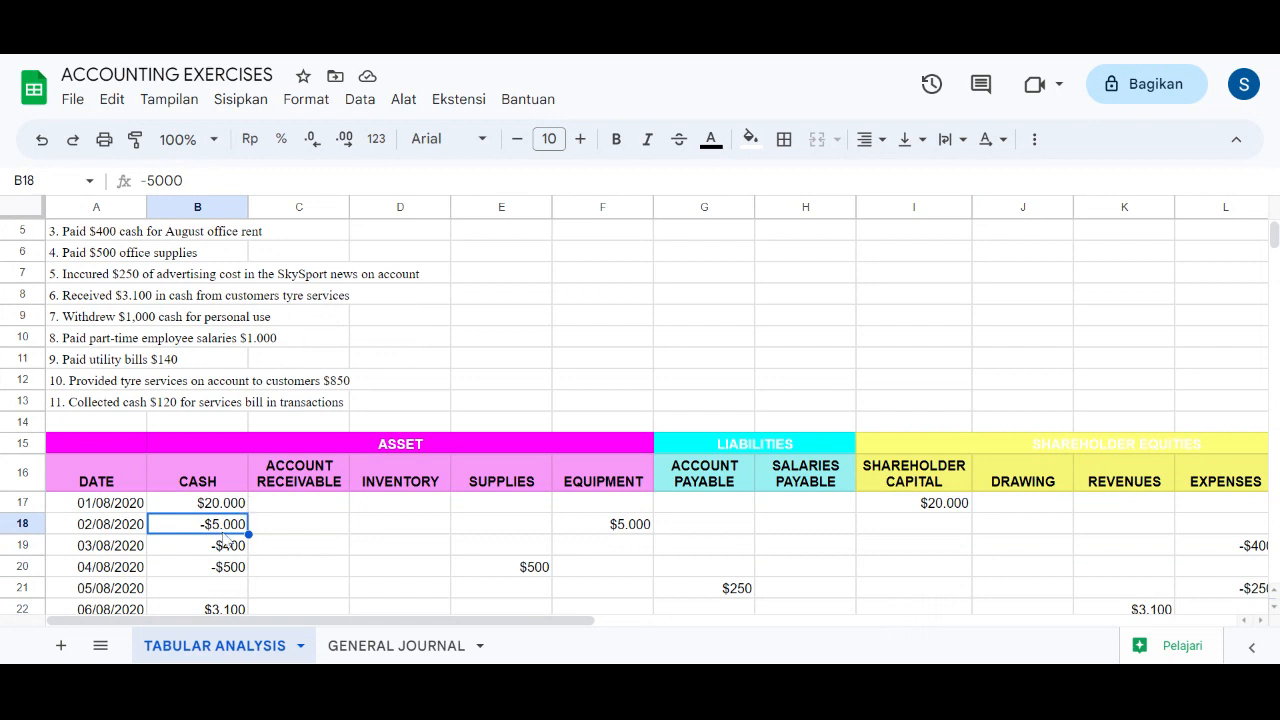
pyautogui.scroll(1, 226, 541)
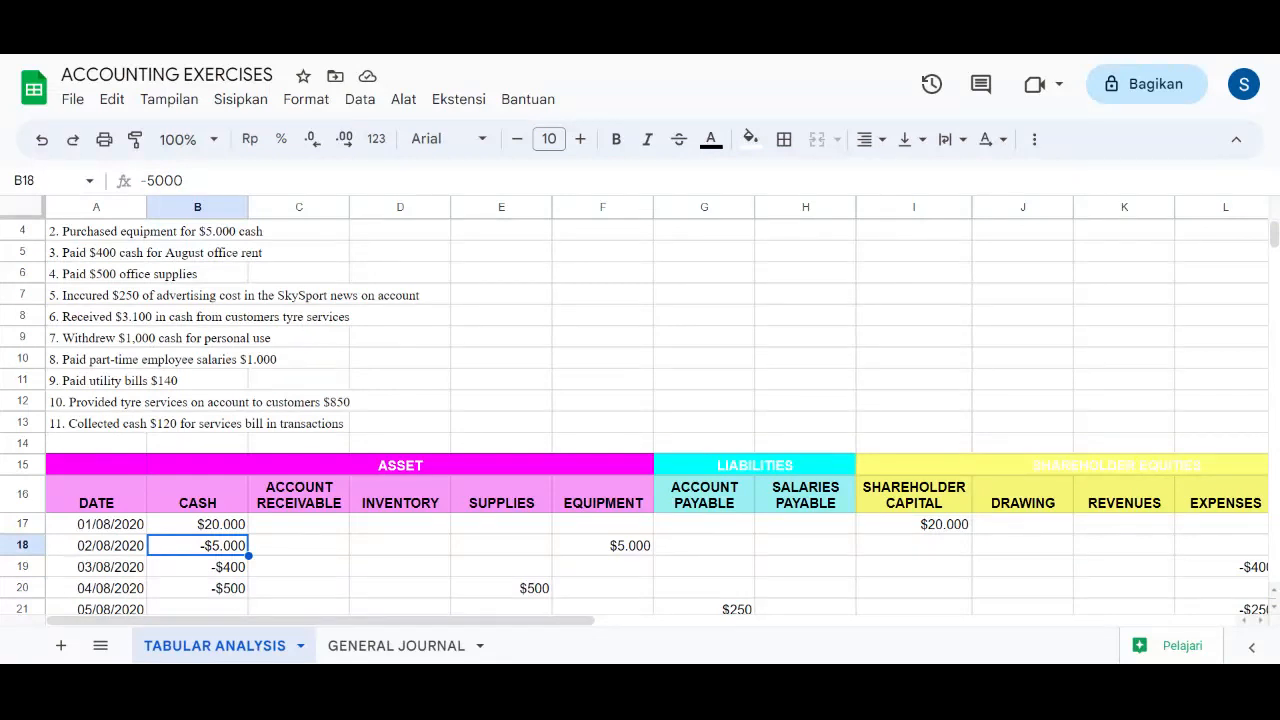
pyautogui.scroll(-1, 613, 518)
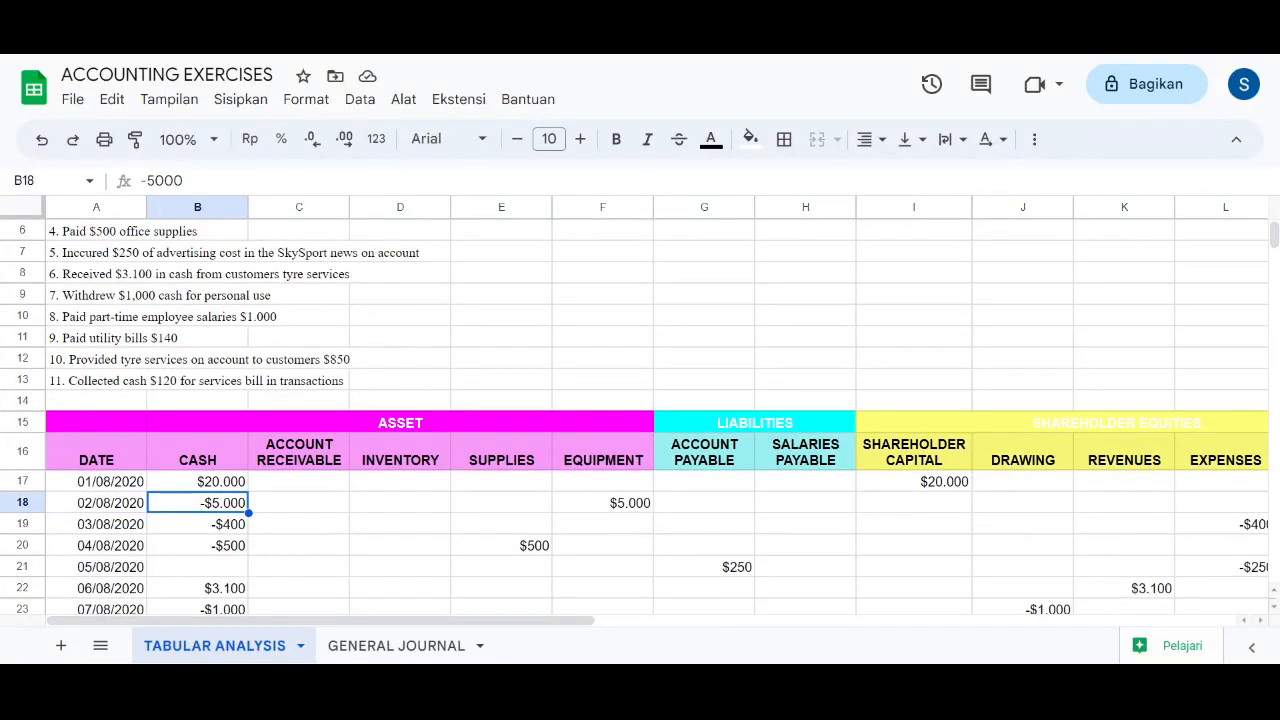
pyautogui.click(615, 508)
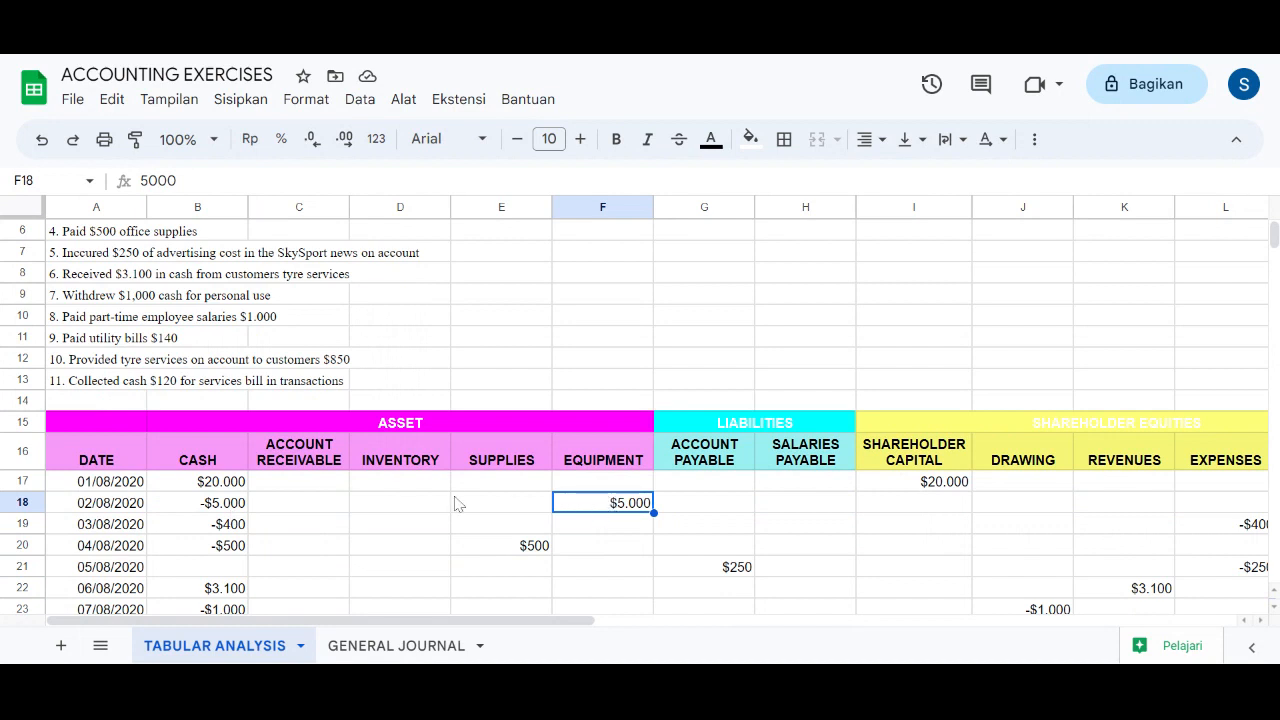
# Step: Read the third transaction, the August office rent, and trace it to the cash and expenses entries in the 03/08/2020 row
pyautogui.scroll(3, 286, 483)
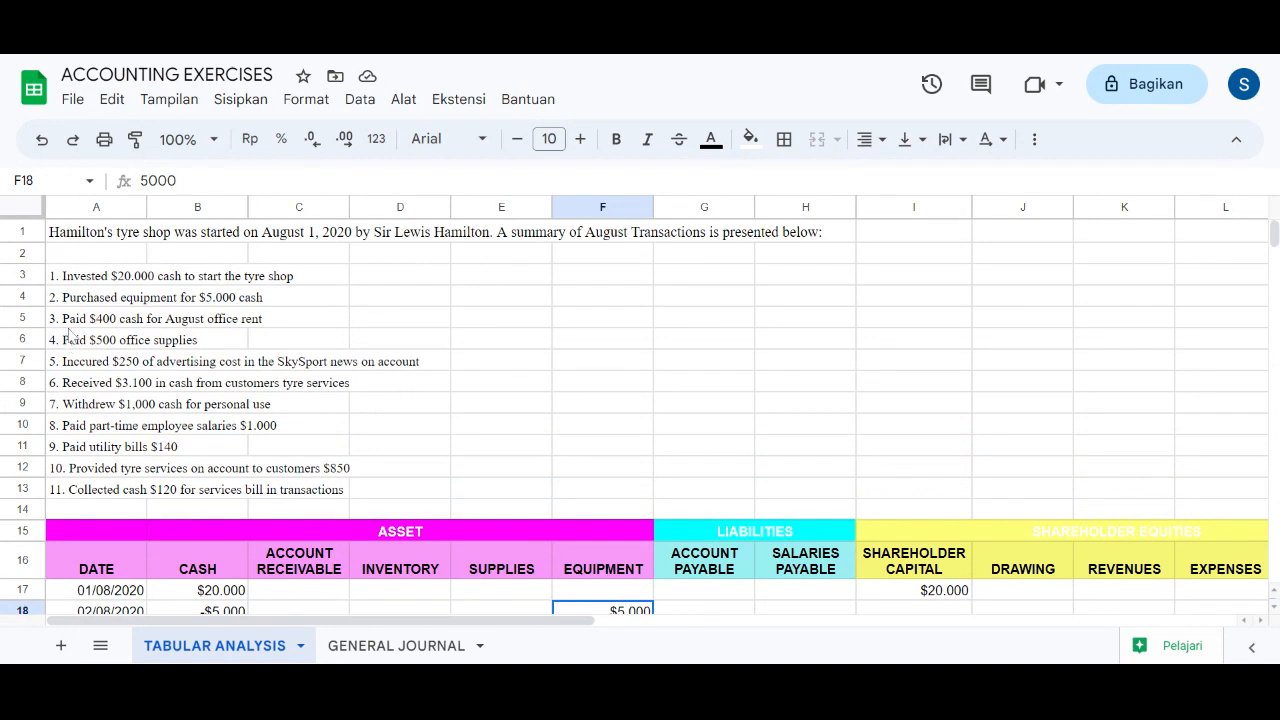
pyautogui.click(74, 324)
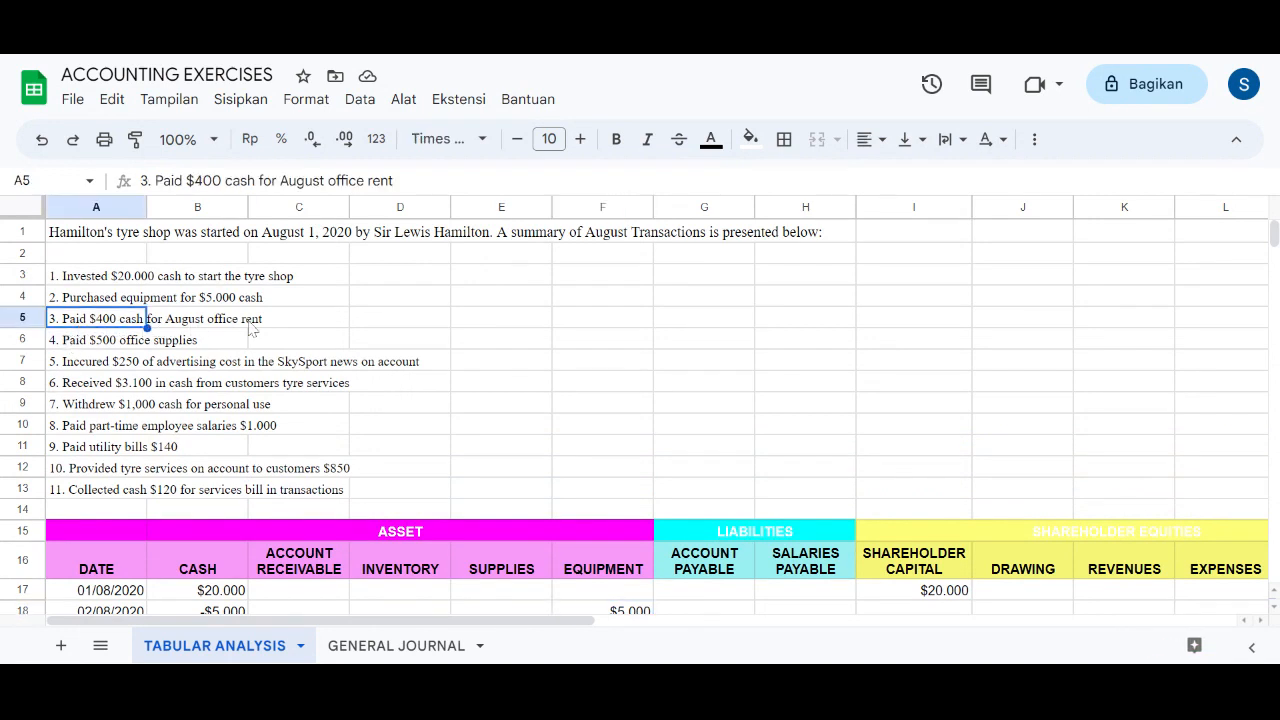
pyautogui.scroll(-1, 258, 328)
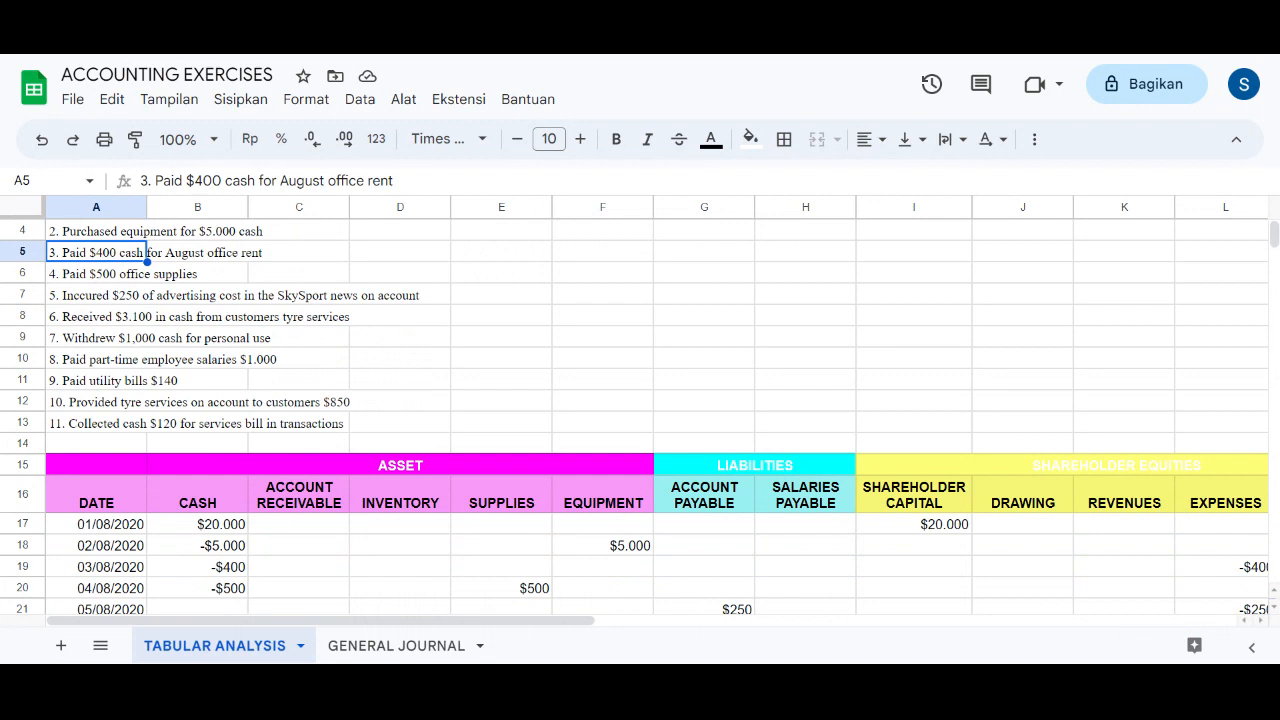
pyautogui.scroll(-1, 204, 545)
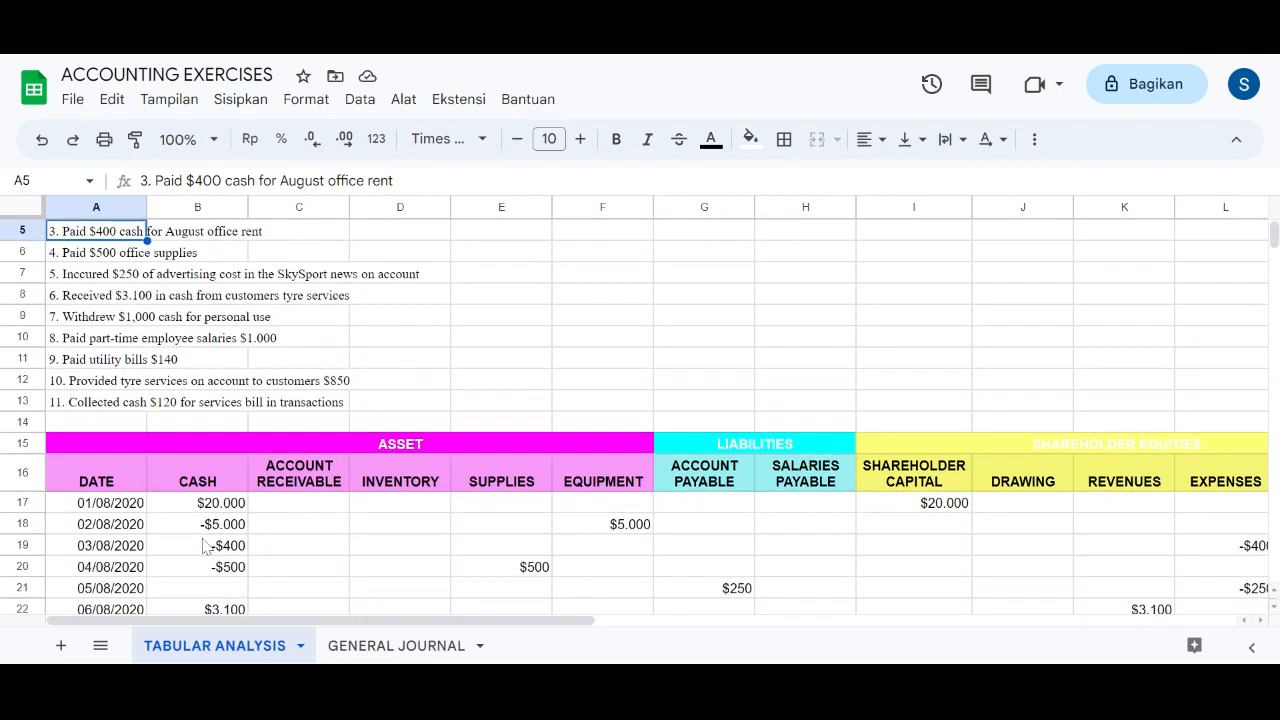
pyautogui.click(131, 550)
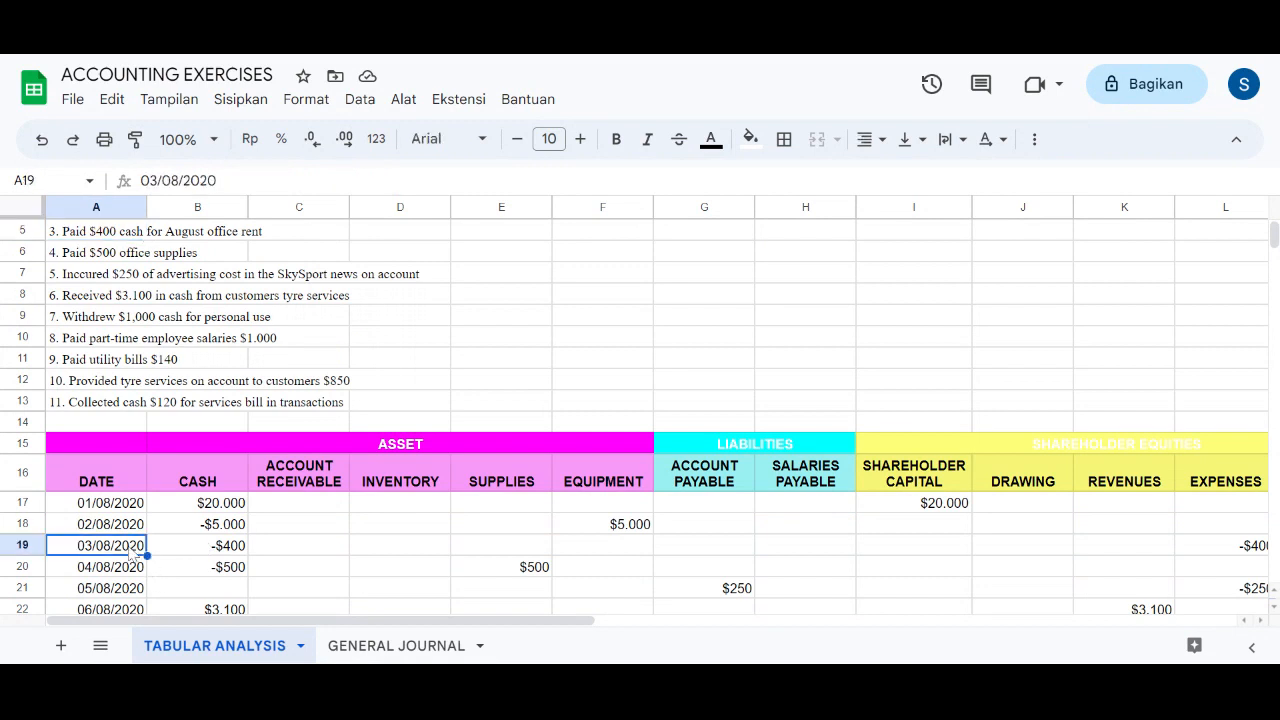
pyautogui.click(185, 550)
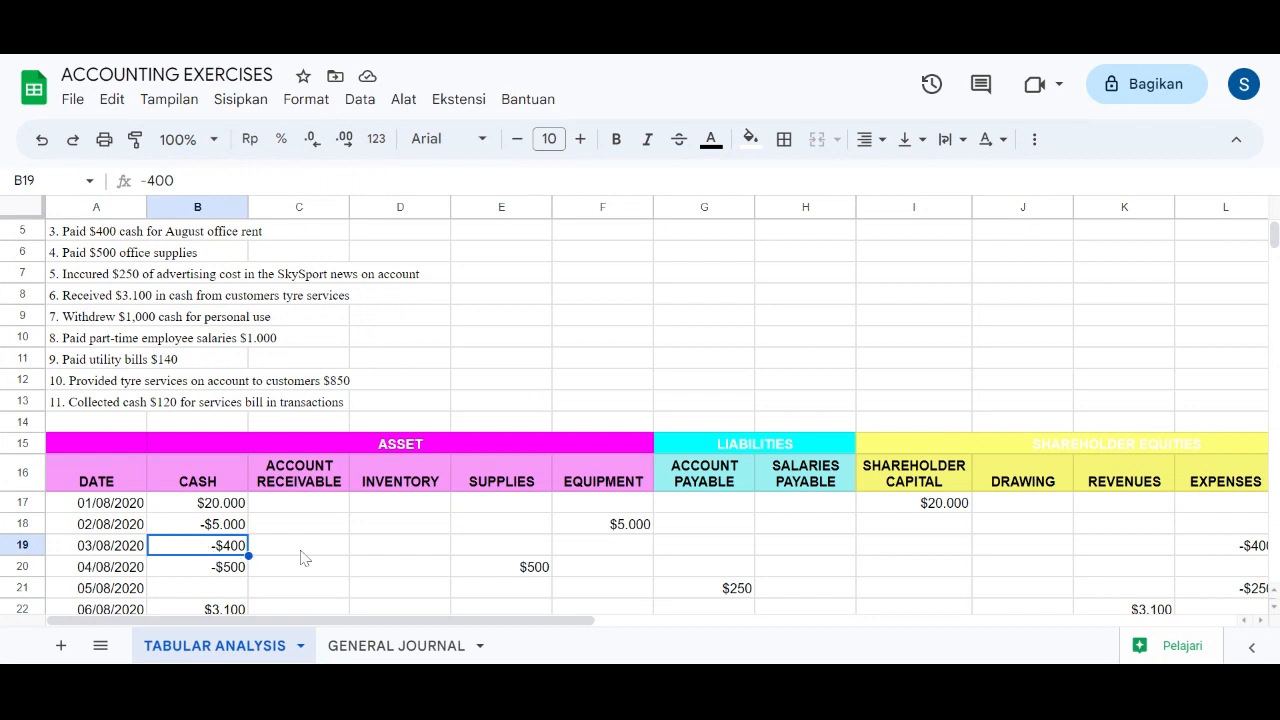
pyautogui.hscroll(1, 305, 557)
pyautogui.hscroll(4, 305, 557)
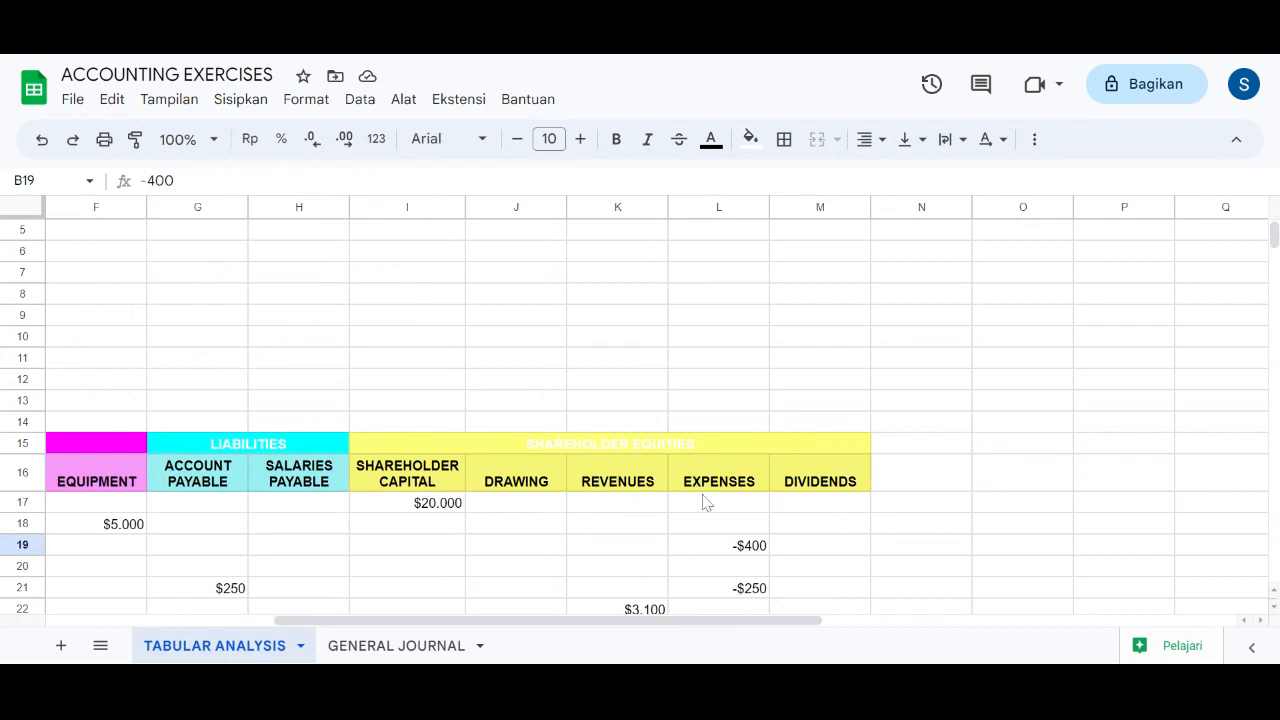
pyautogui.click(716, 549)
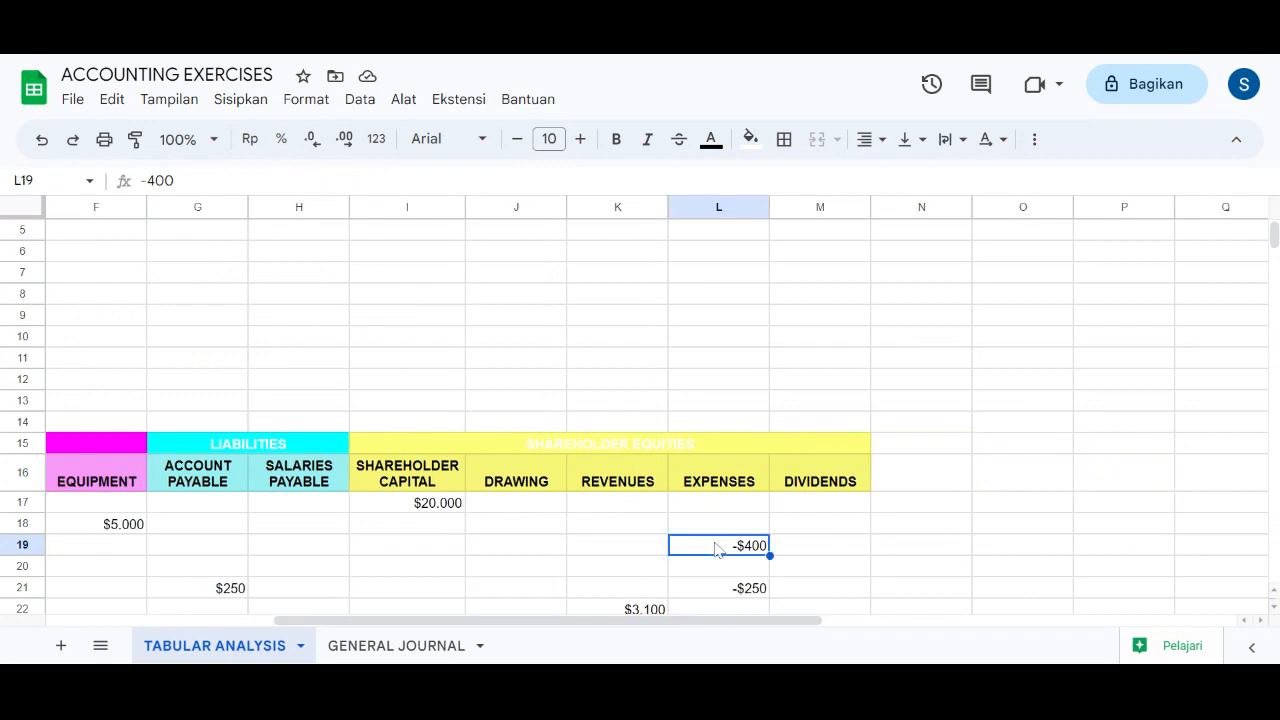
# Step: Compare the fourth transaction, the office supplies payment, with its cash and supplies entries in the 04/08/2020 row
pyautogui.hscroll(-5, 716, 549)
pyautogui.scroll(1, 672, 541)
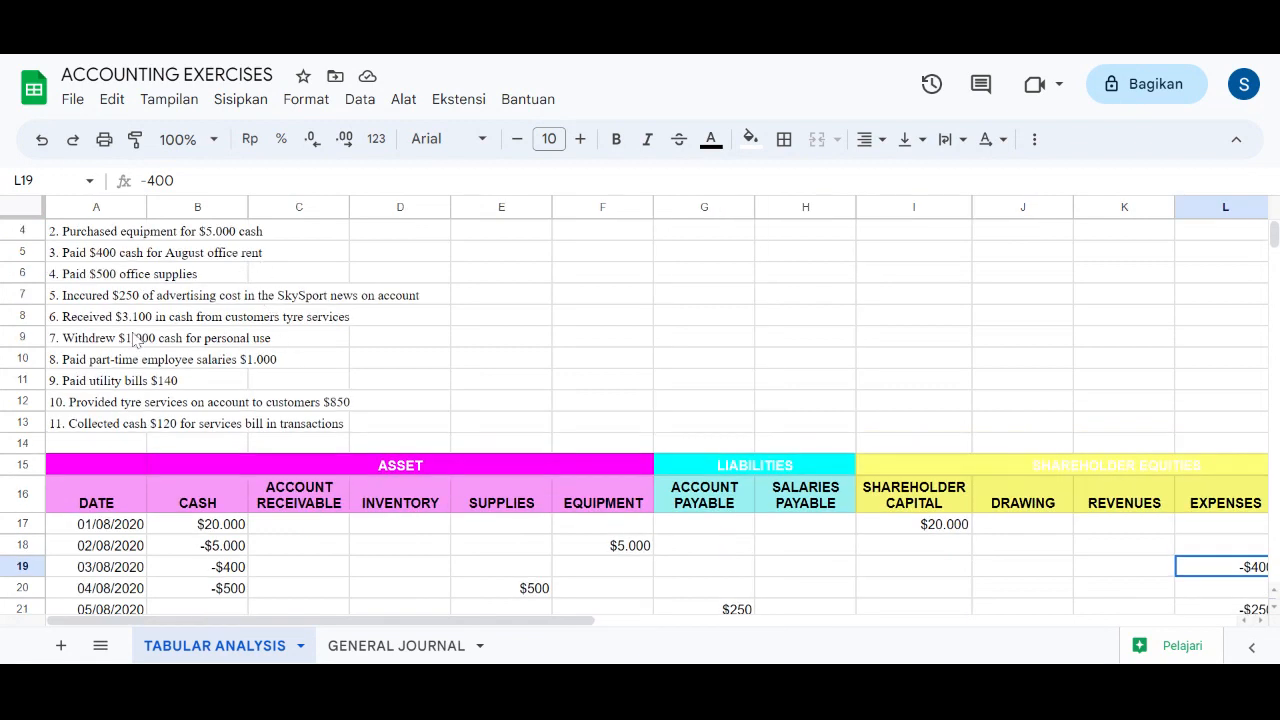
pyautogui.scroll(-1, 193, 572)
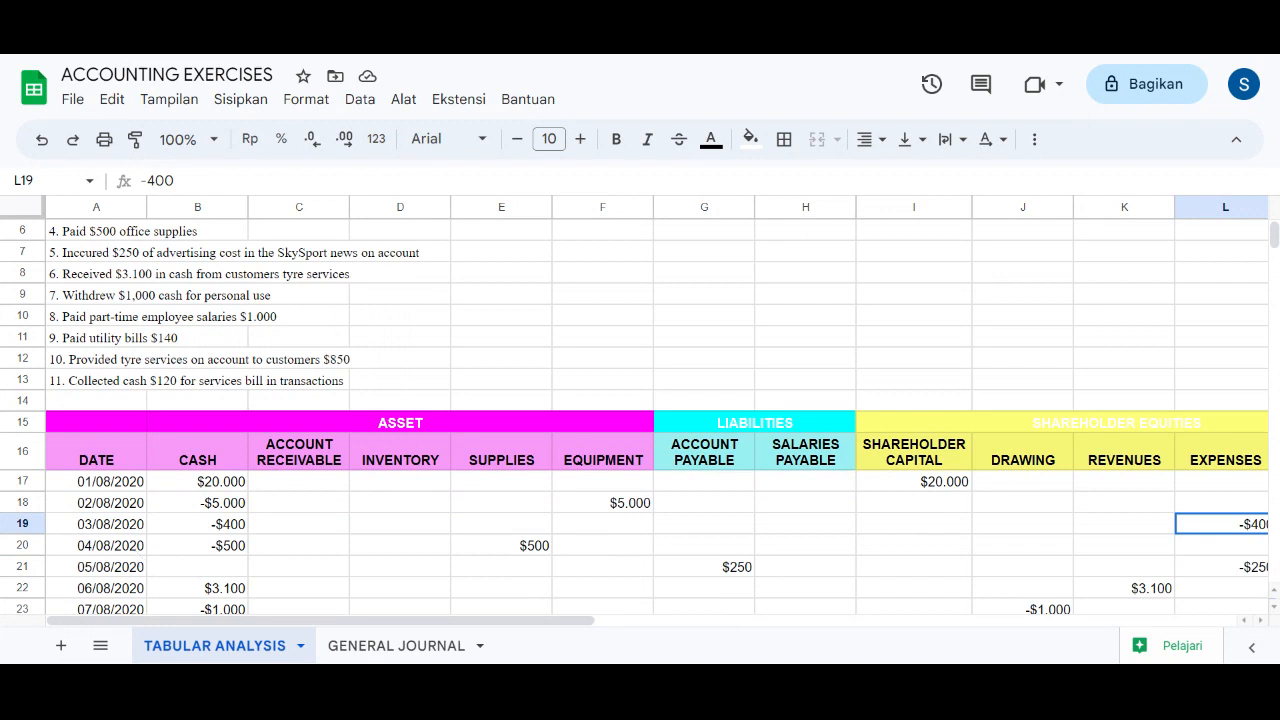
pyautogui.click(136, 551)
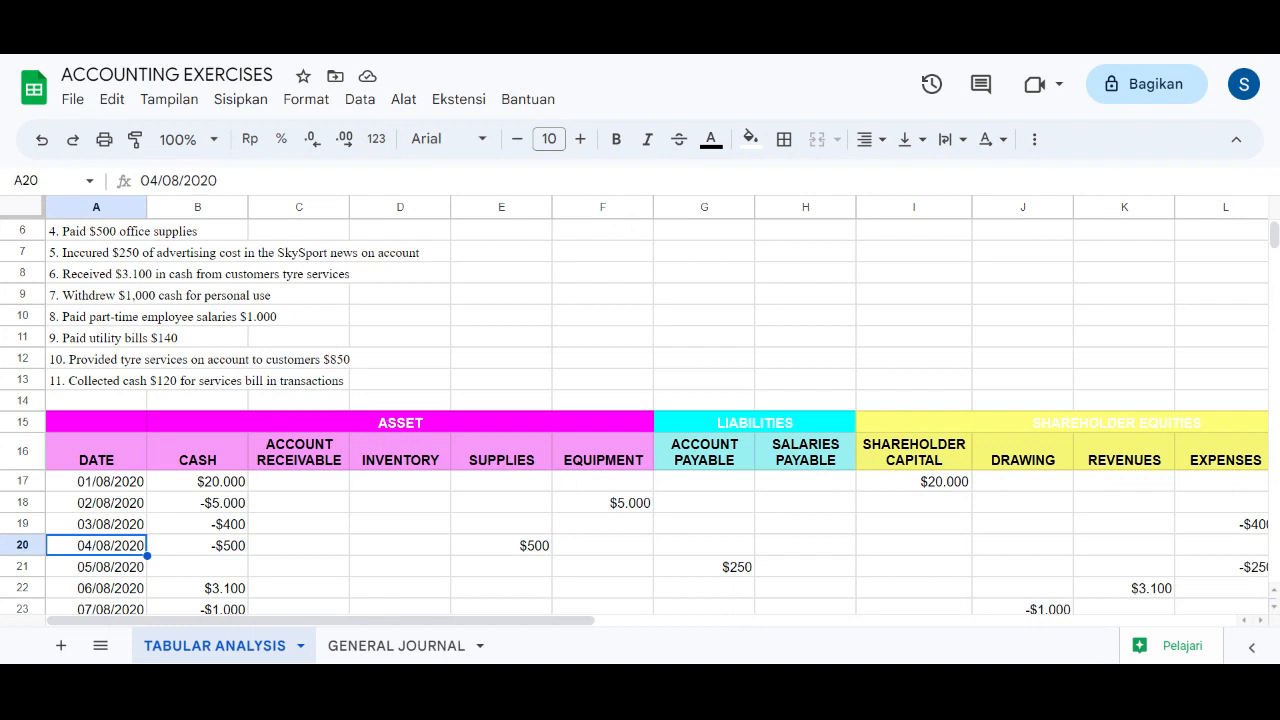
pyautogui.click(226, 552)
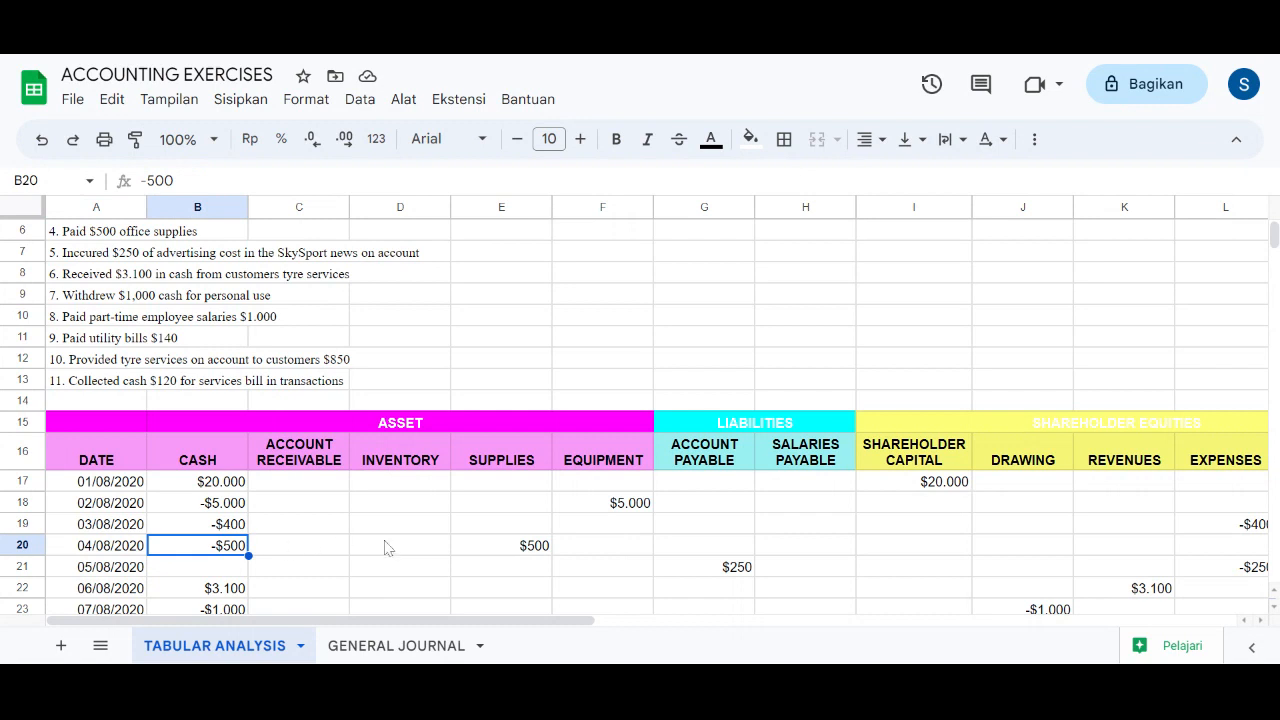
pyautogui.click(479, 548)
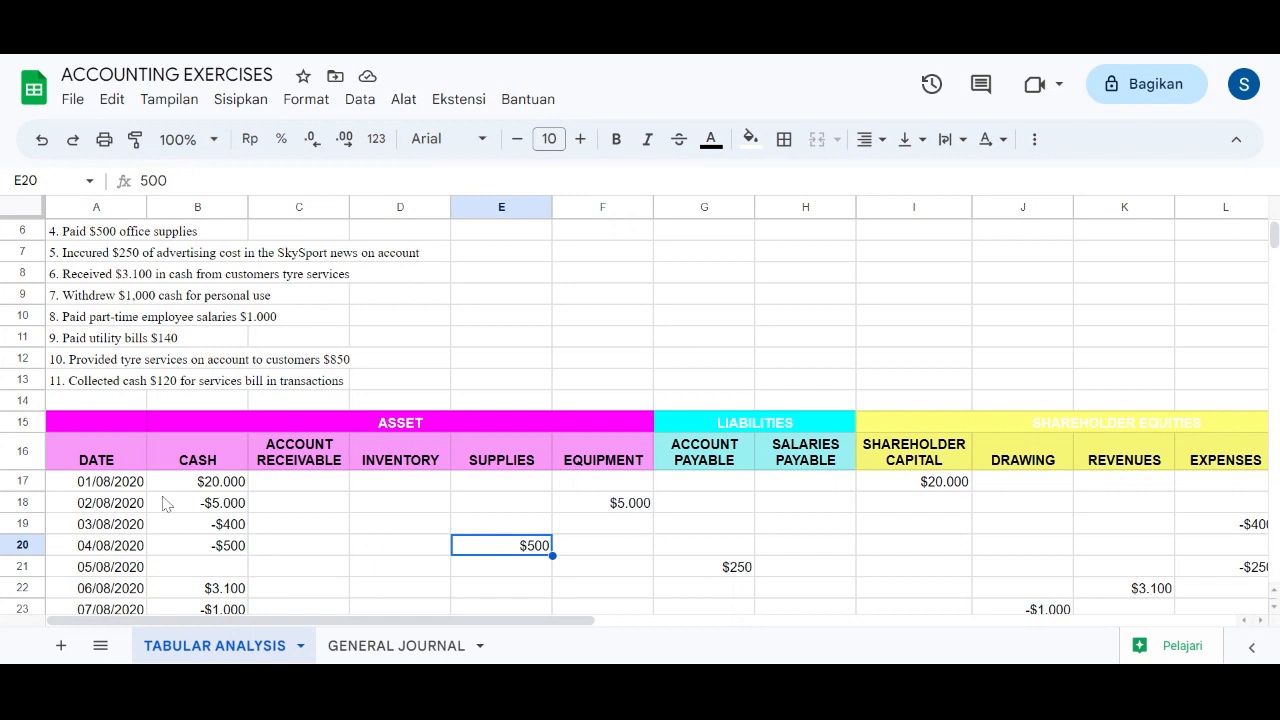
# Step: Return to the transaction list and read the fifth transaction, the SkySport news advertising cost on account
pyautogui.scroll(1, 166, 505)
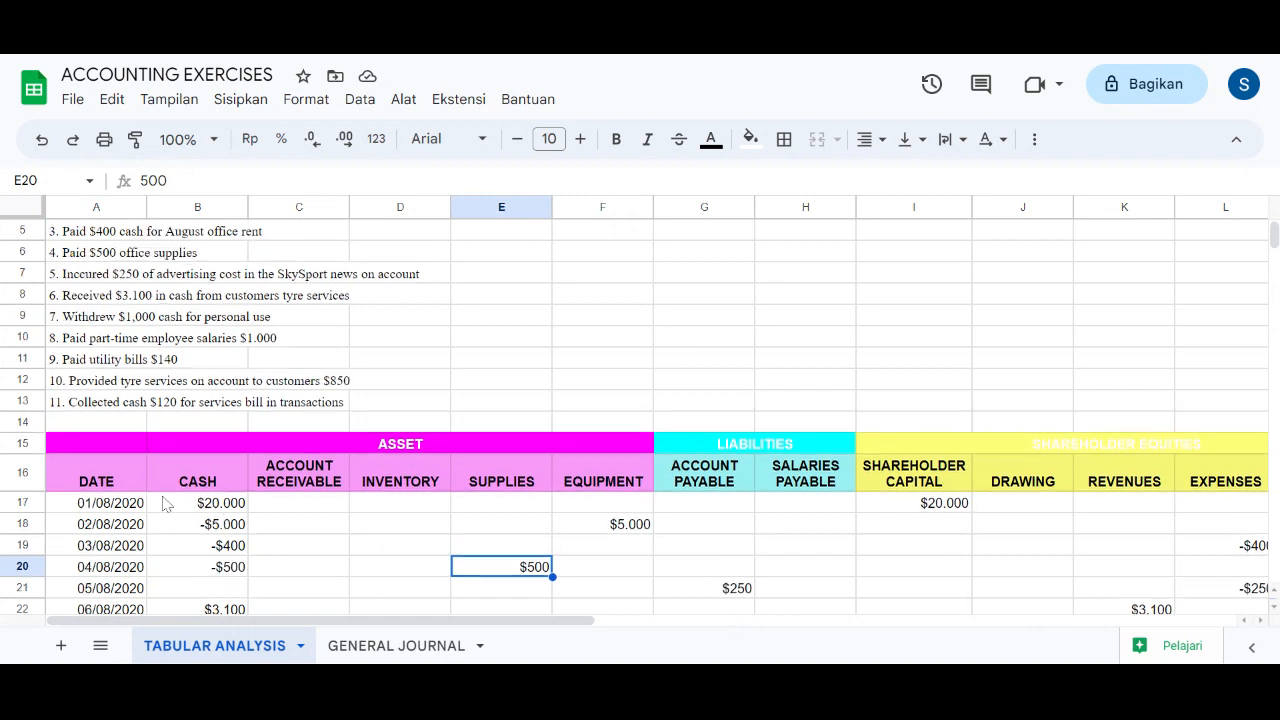
pyautogui.click(60, 280)
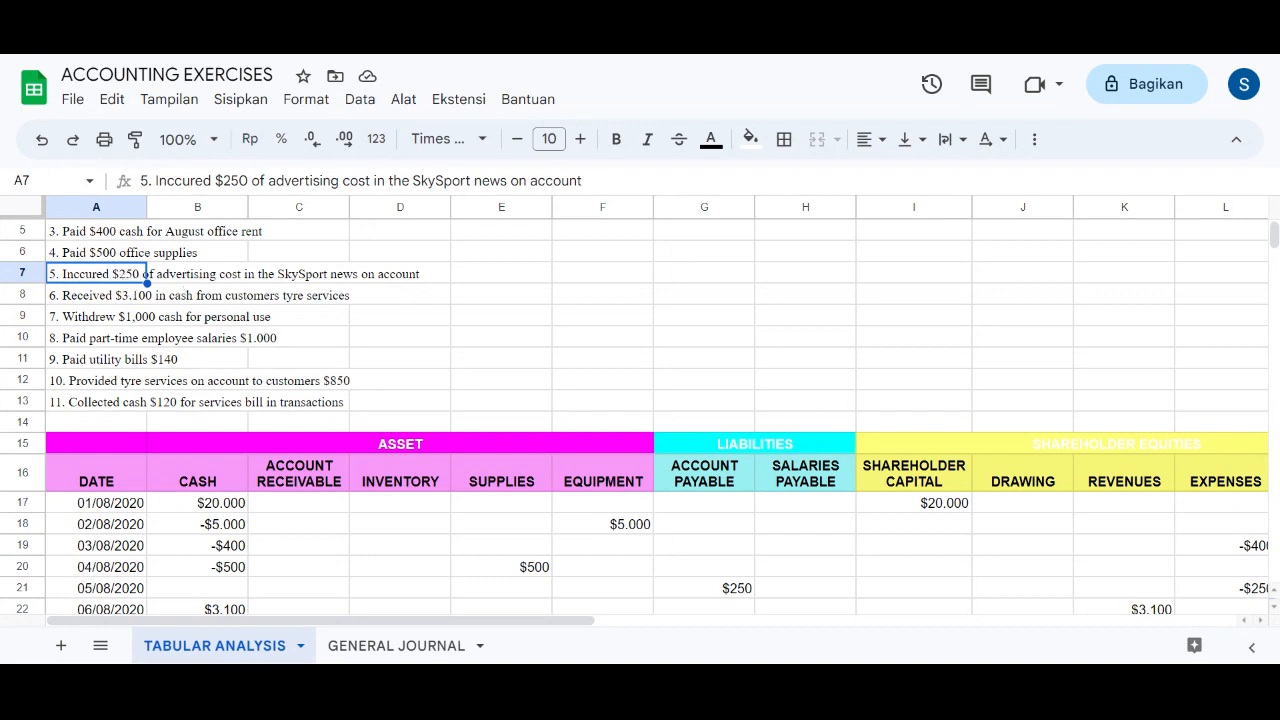
pyautogui.click(192, 279)
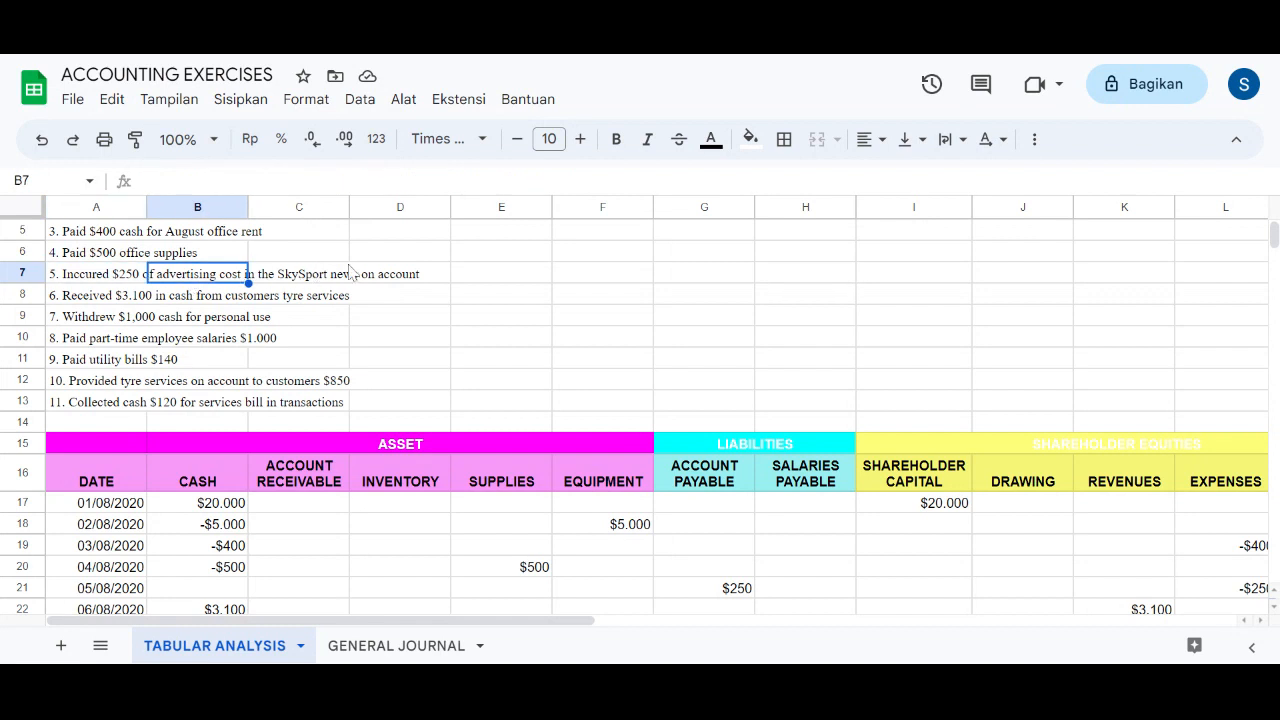
pyautogui.click(410, 280)
# Step: Trace the advertising cost across the 05/08/2020 row, checking the cash, account payable and expenses cells against its description
pyautogui.scroll(-3, 340, 403)
pyautogui.scroll(-1, 340, 403)
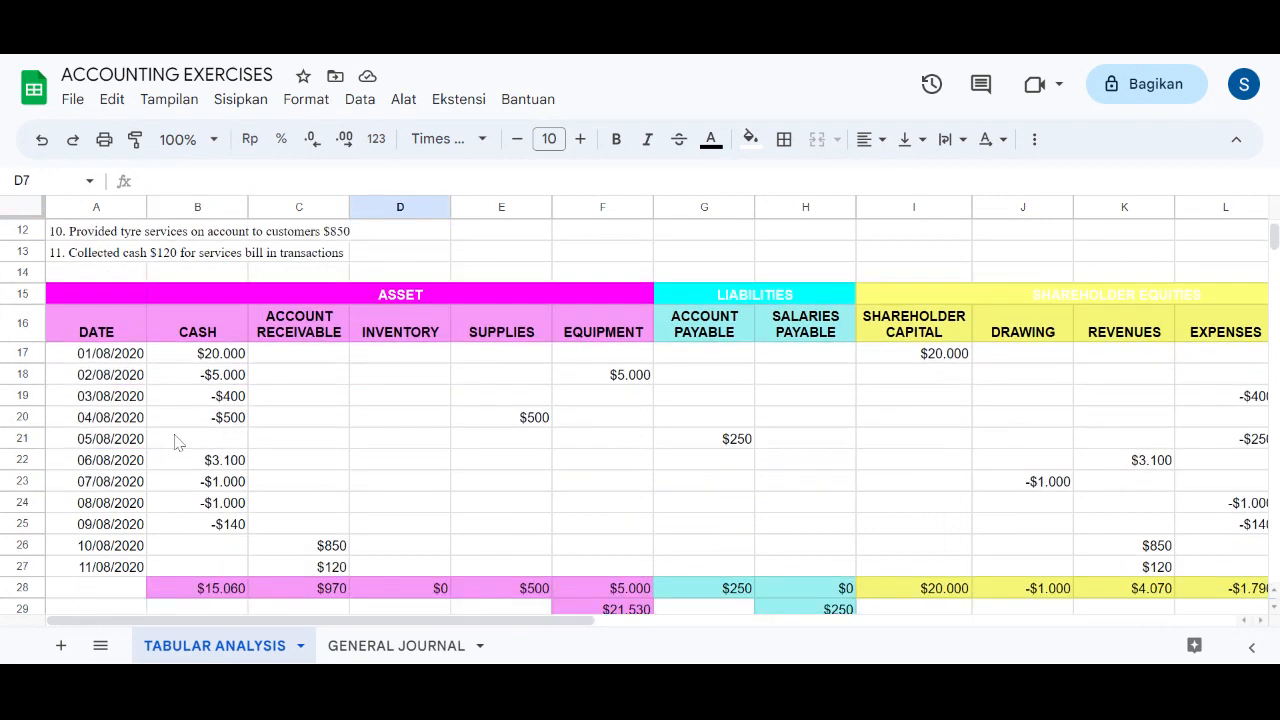
pyautogui.click(178, 441)
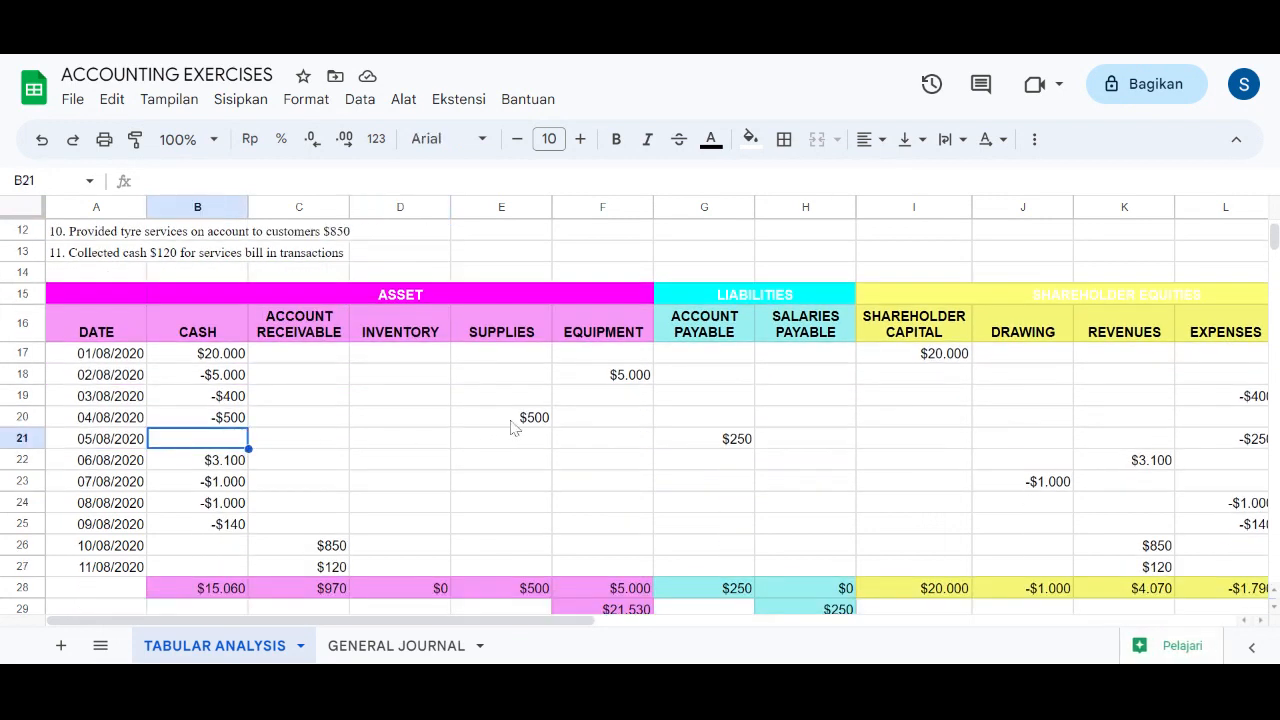
pyautogui.click(674, 426)
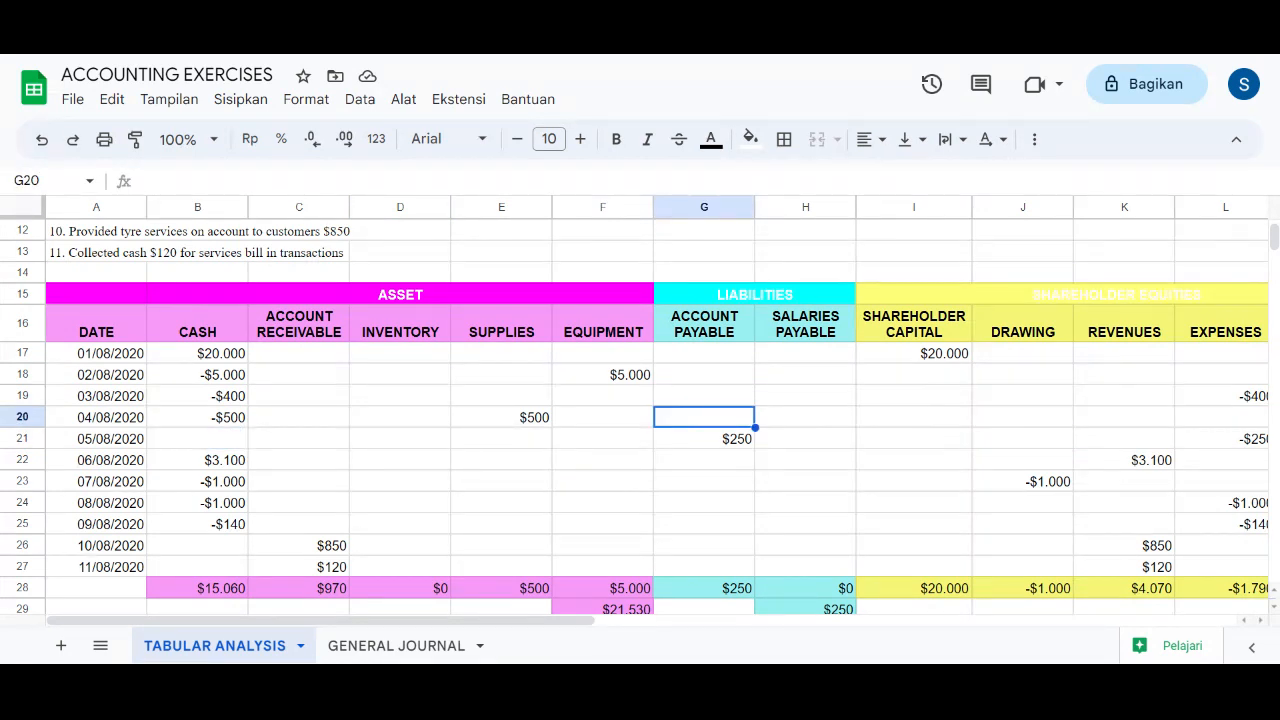
pyautogui.click(686, 442)
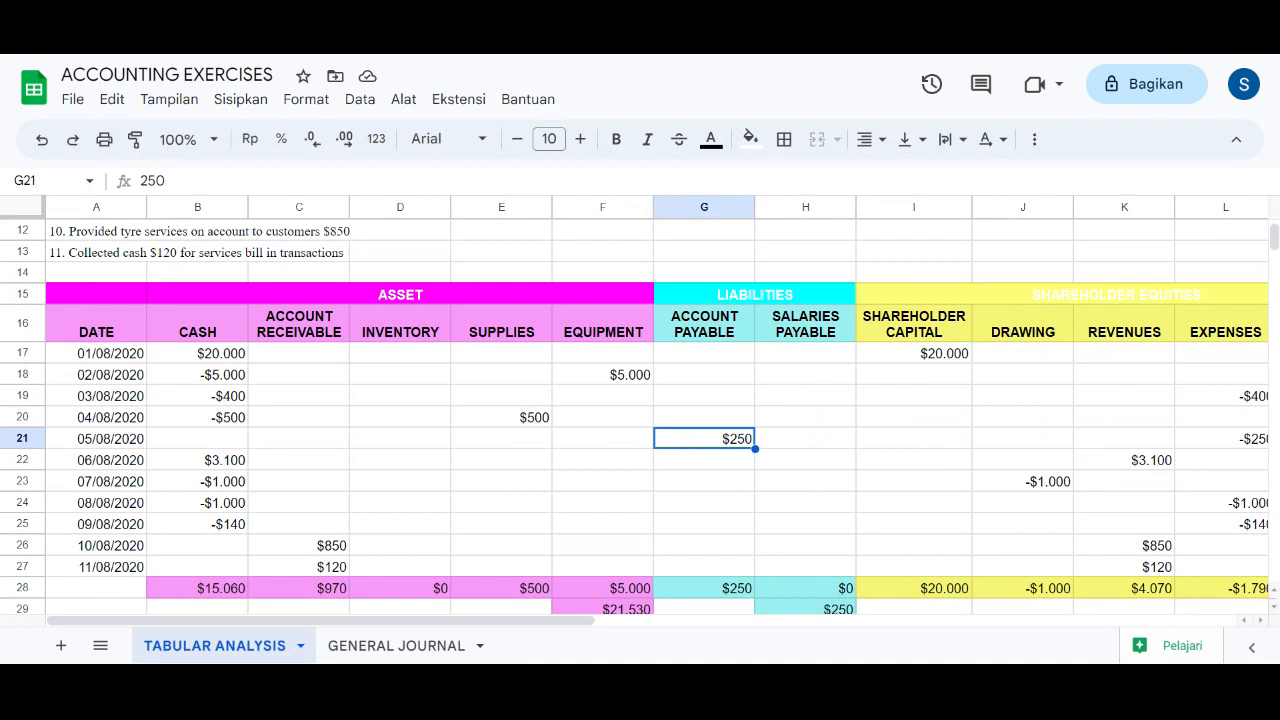
pyautogui.hscroll(3, 660, 420)
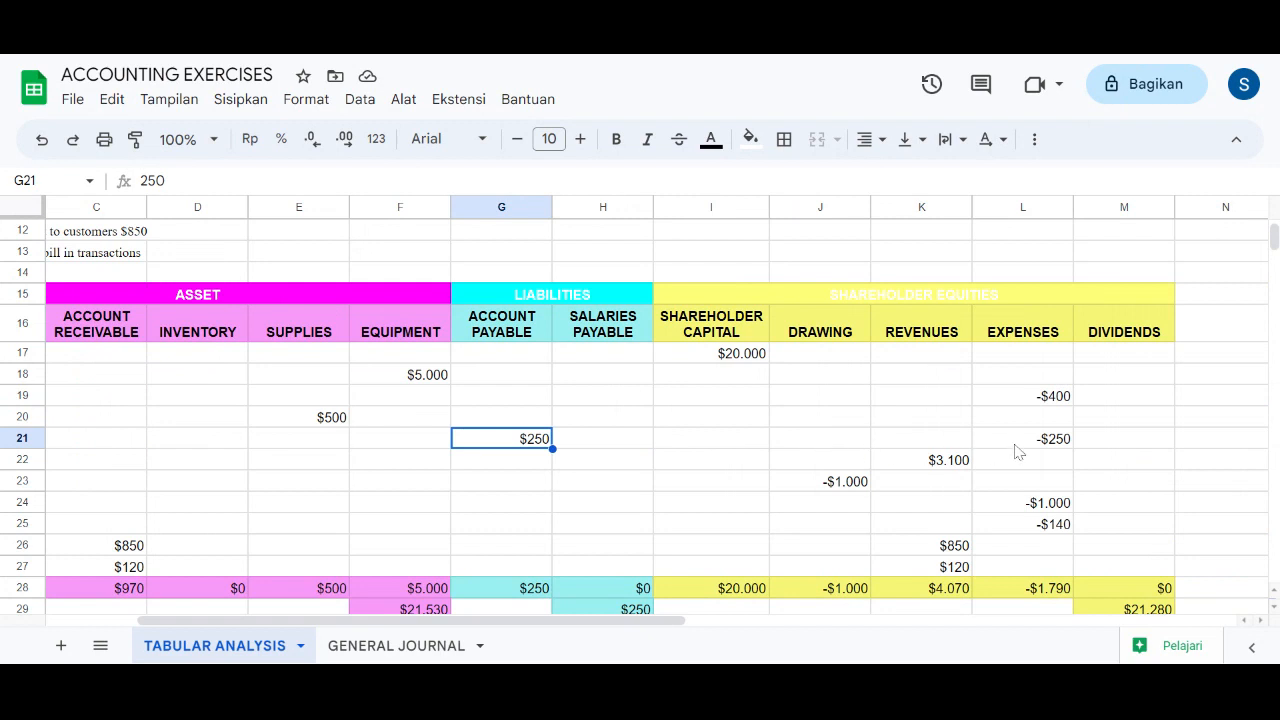
pyautogui.click(1017, 452)
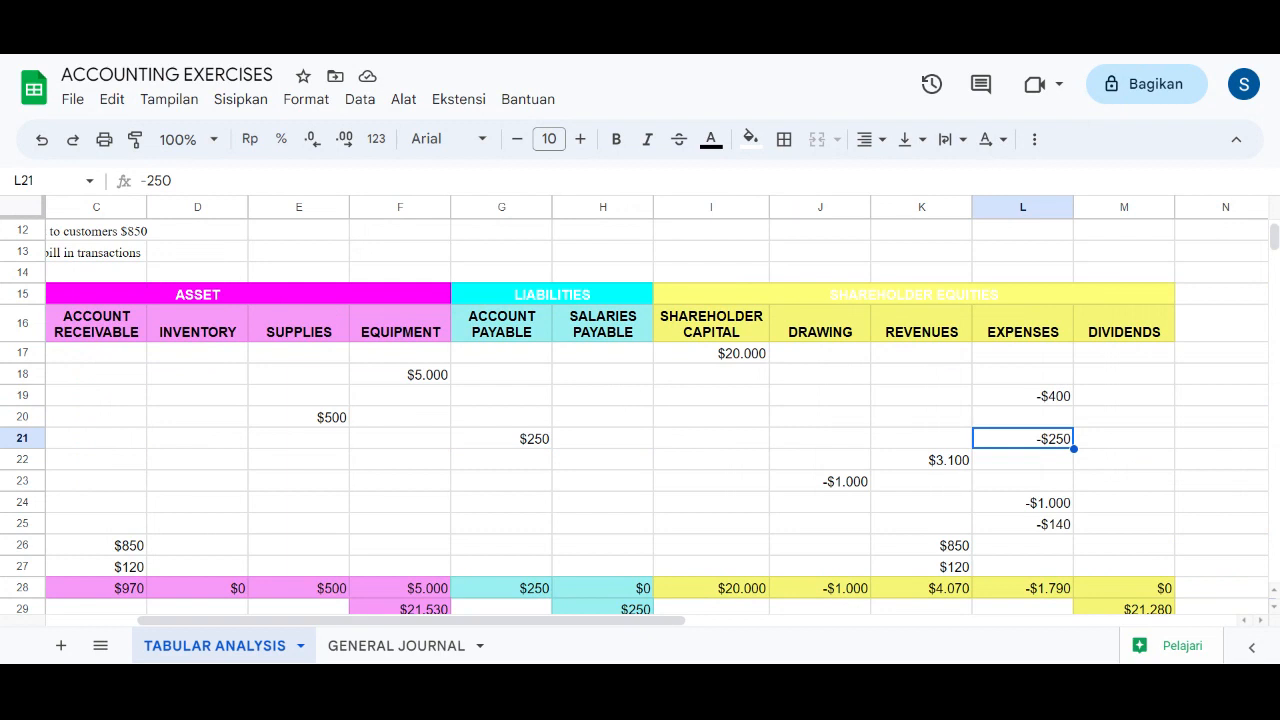
pyautogui.hscroll(-3, 629, 429)
pyautogui.scroll(2, 630, 427)
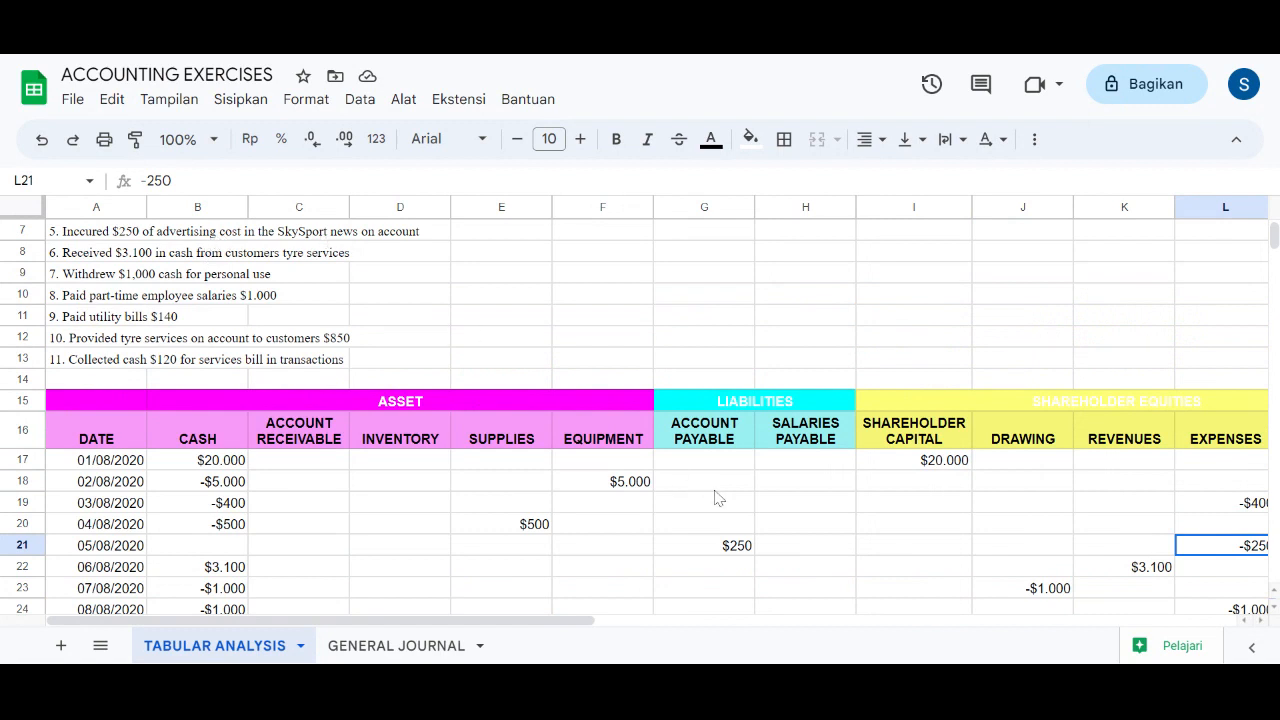
pyautogui.hscroll(3, 715, 497)
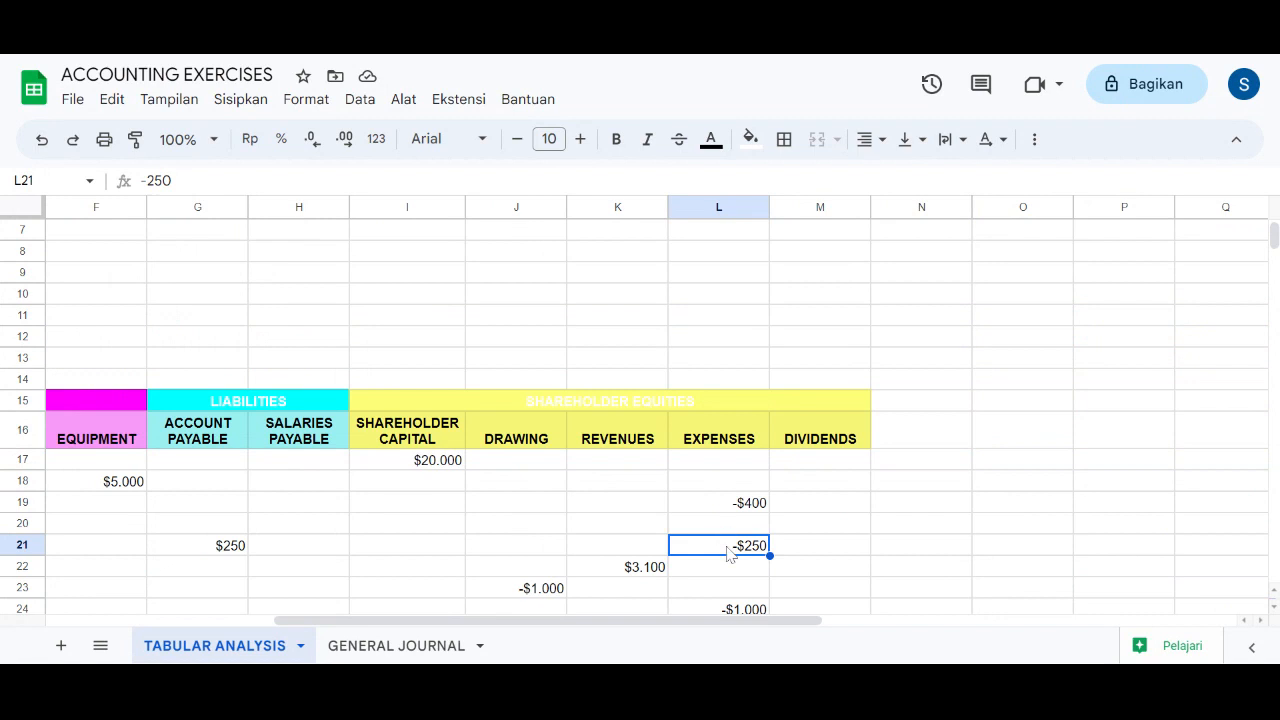
pyautogui.hscroll(-3, 728, 554)
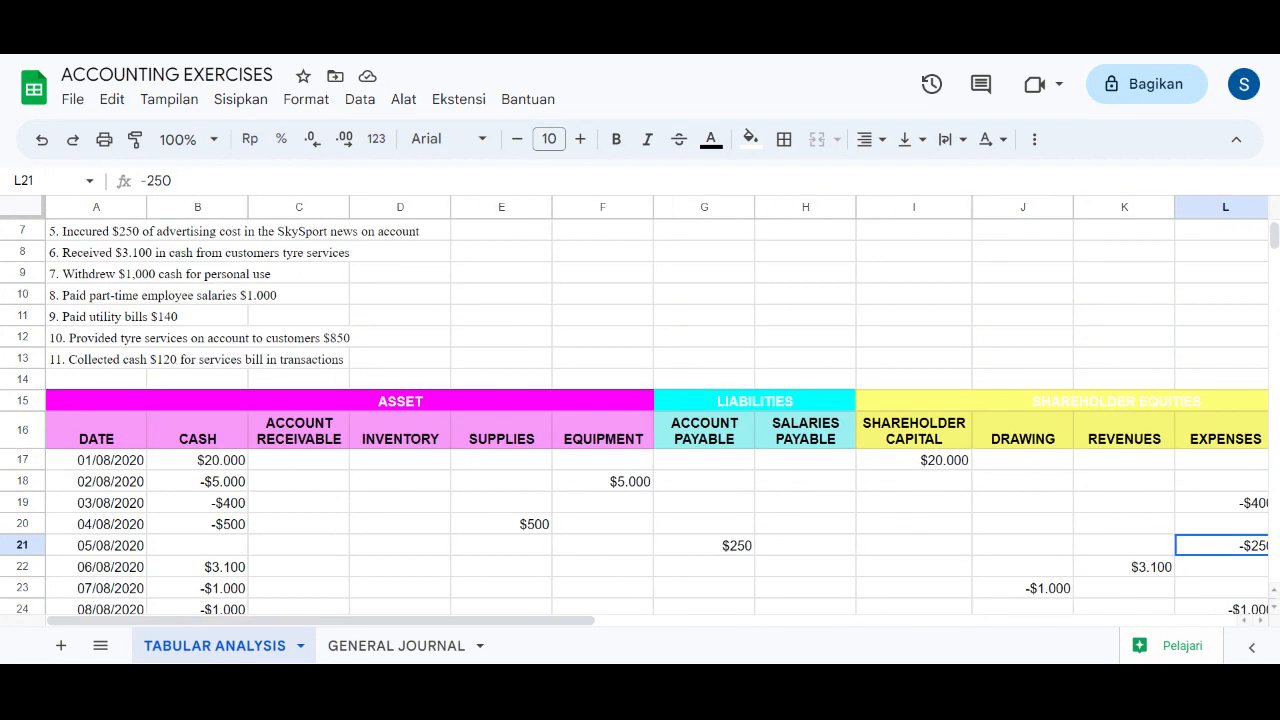
# Step: Read the sixth transaction, cash received for tyre services, and trace it to the cash and revenues entries in the 06/08/2020 row
pyautogui.click(87, 261)
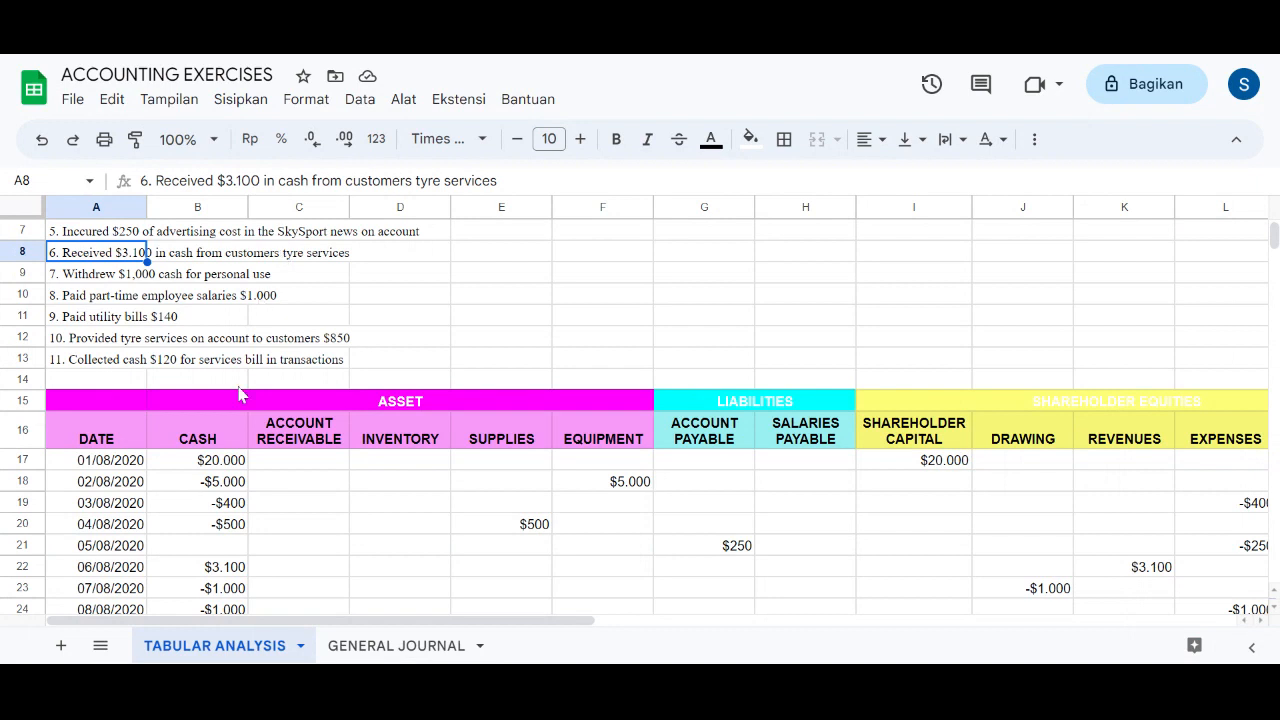
pyautogui.scroll(-1, 216, 567)
pyautogui.click(216, 507)
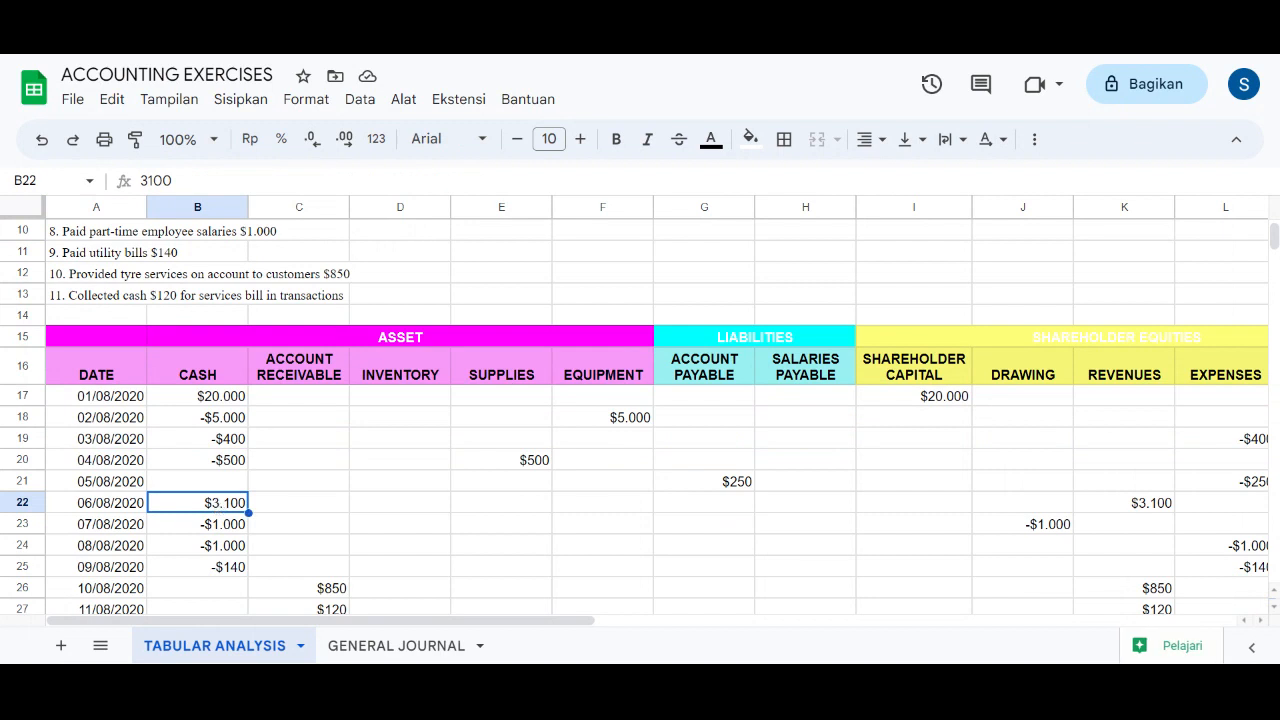
pyautogui.hscroll(1, 383, 520)
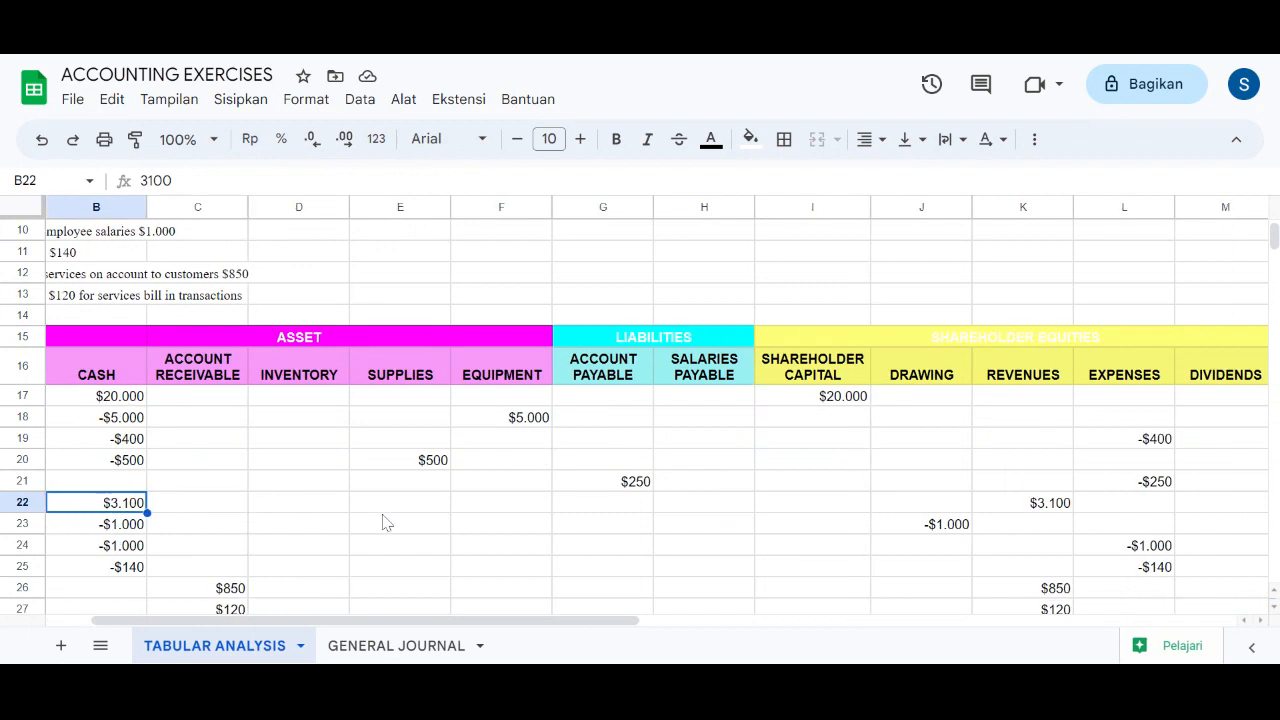
pyautogui.hscroll(1, 309, 534)
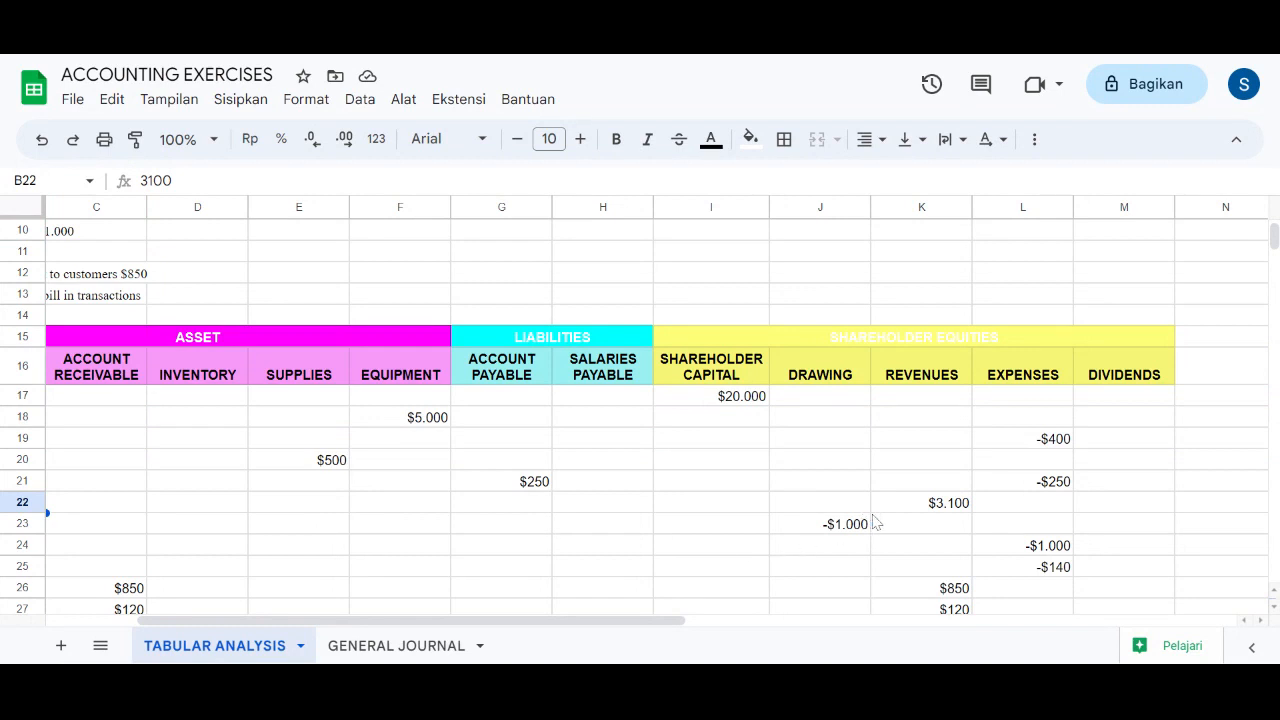
pyautogui.click(910, 505)
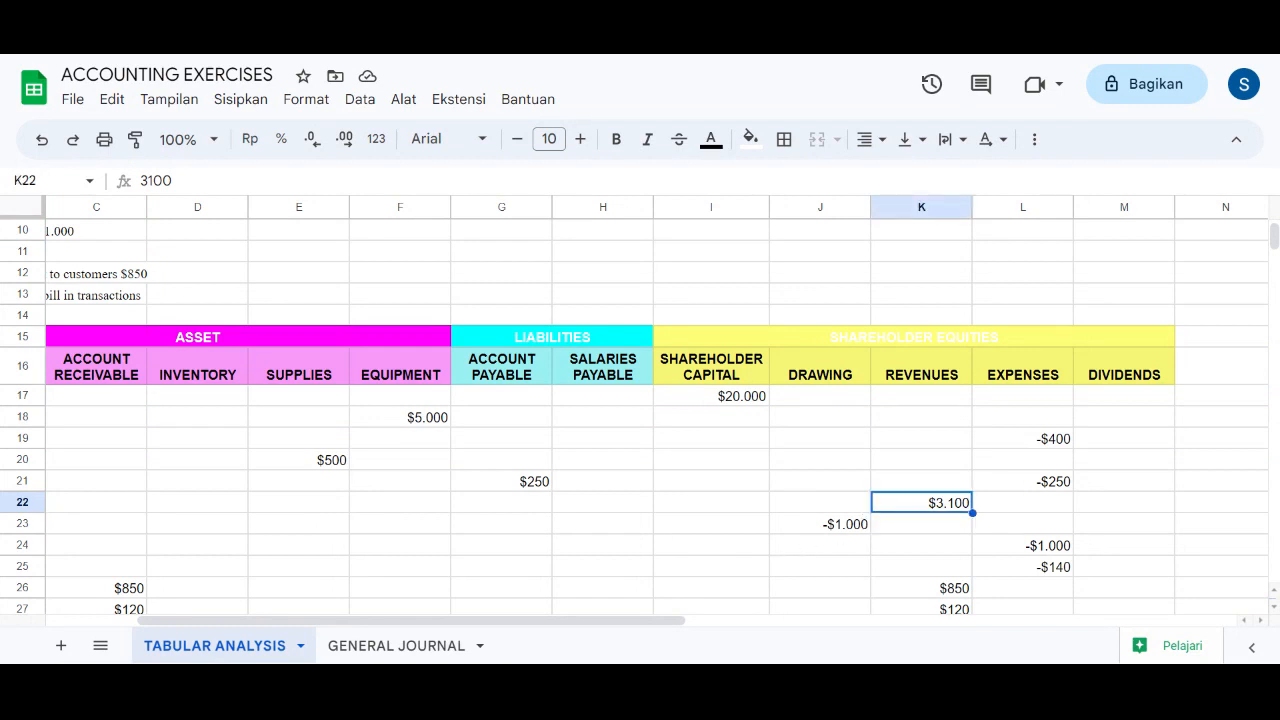
pyautogui.hscroll(-2, 640, 420)
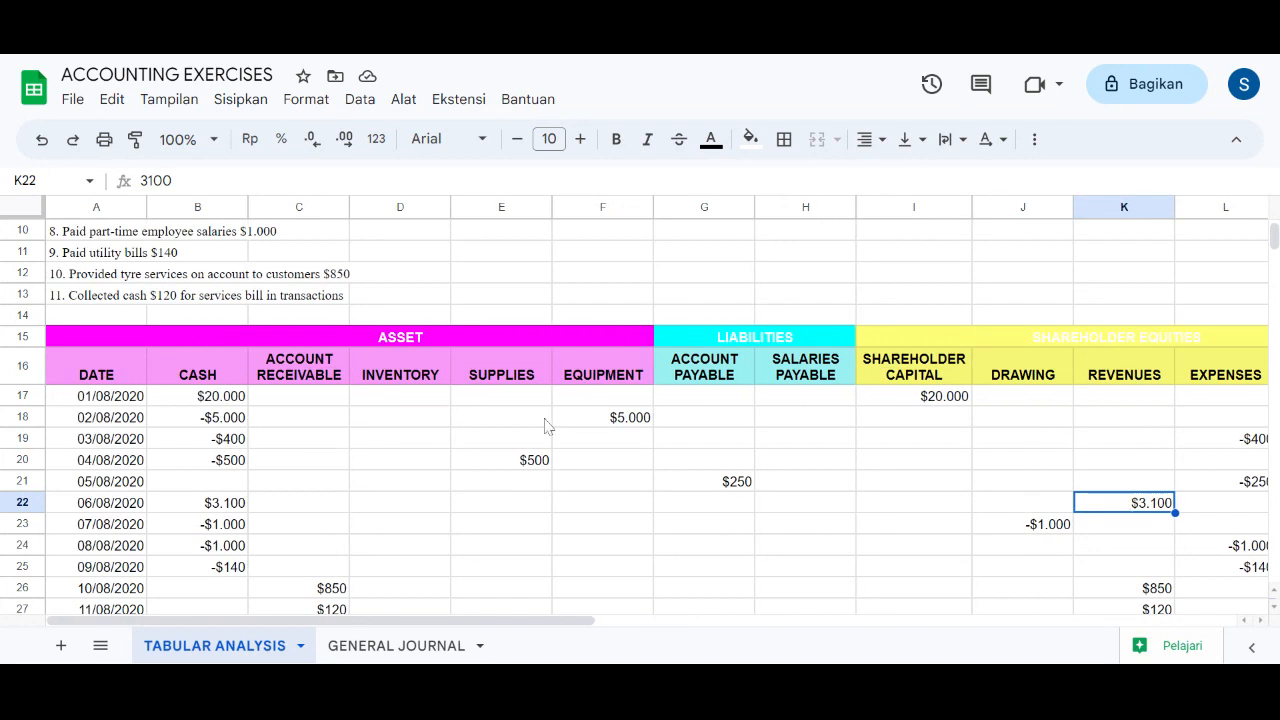
# Step: Read the seventh transaction, the personal cash withdrawal, and check its cash and drawing entries in the 07/08/2020 row
pyautogui.scroll(1, 500, 410)
pyautogui.click(74, 256)
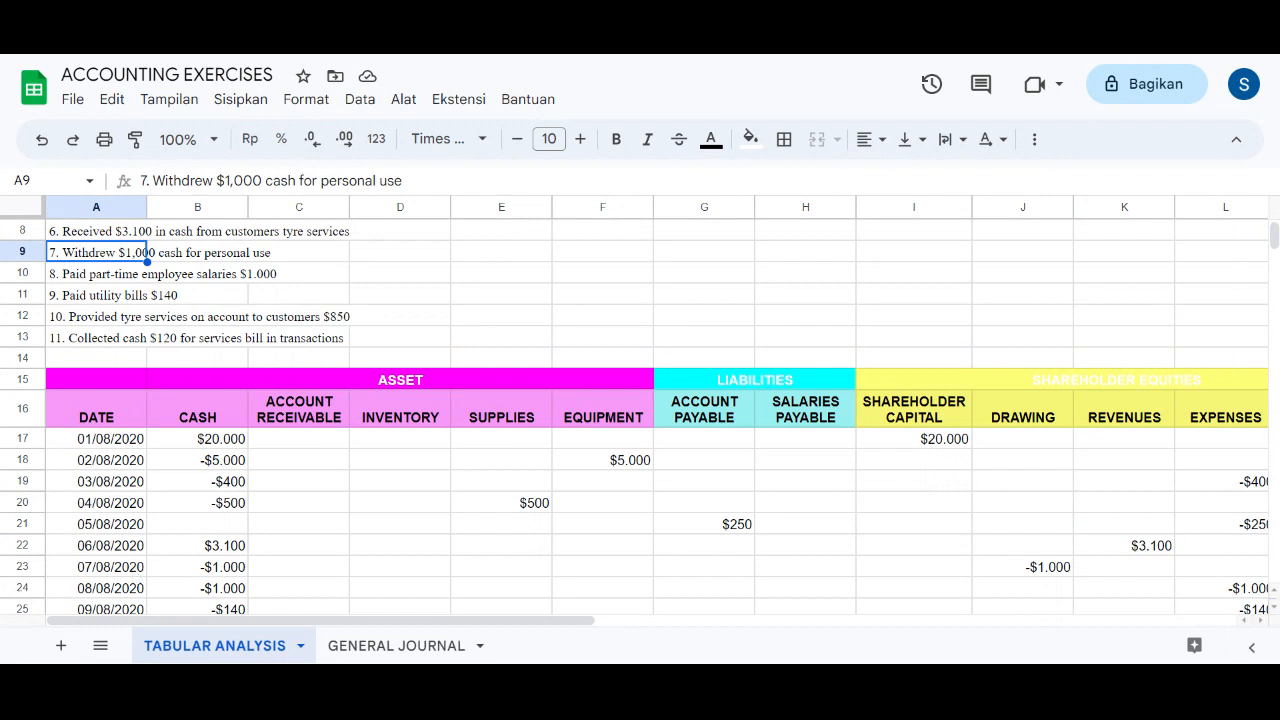
pyautogui.click(211, 575)
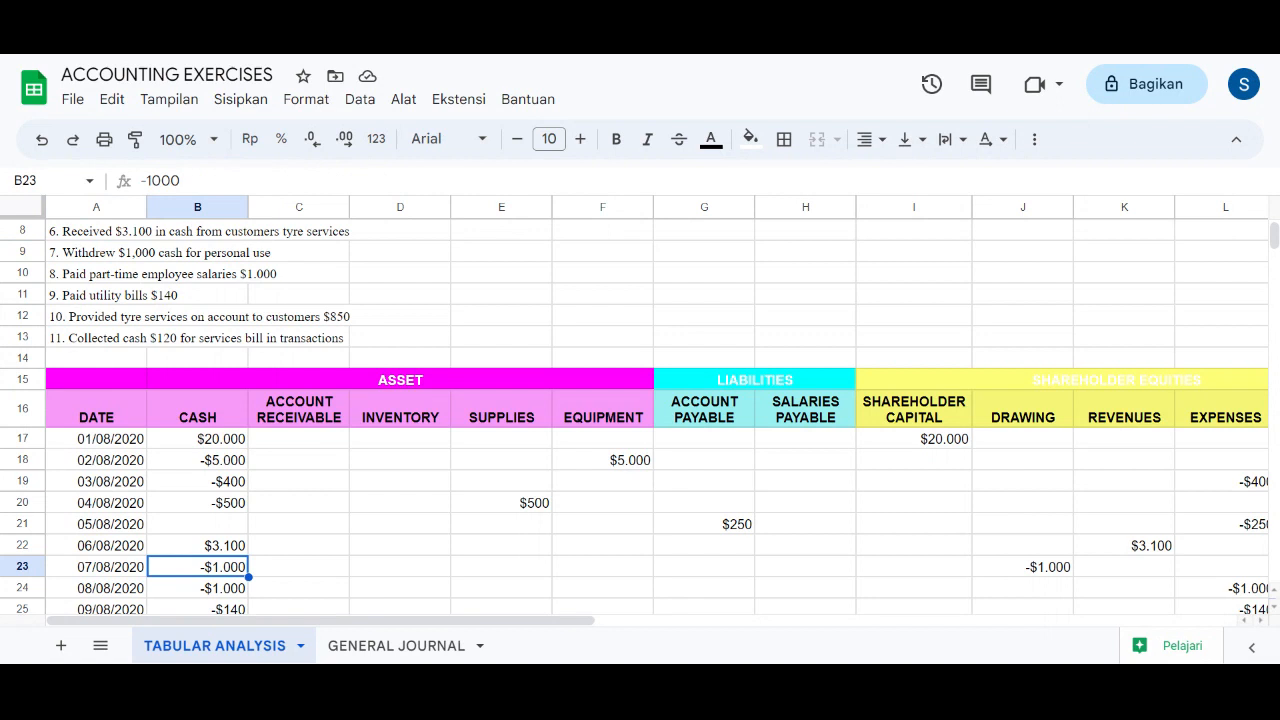
pyautogui.hscroll(3, 339, 587)
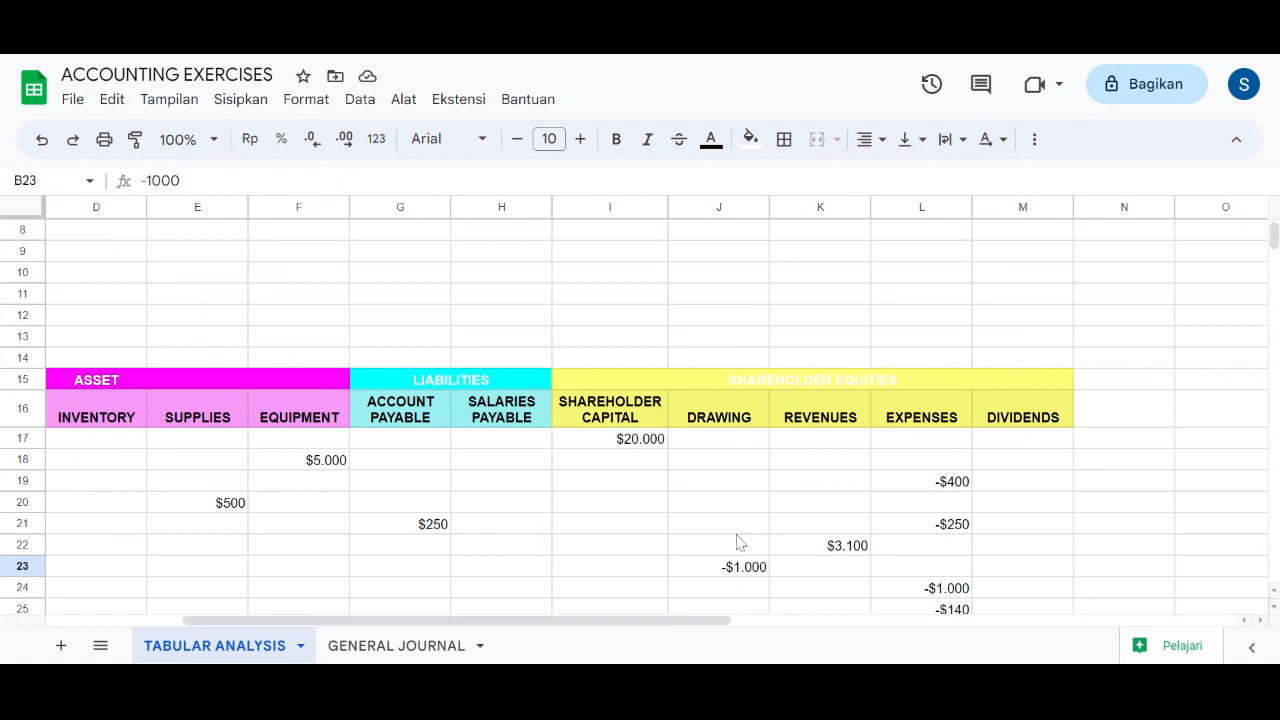
pyautogui.click(744, 569)
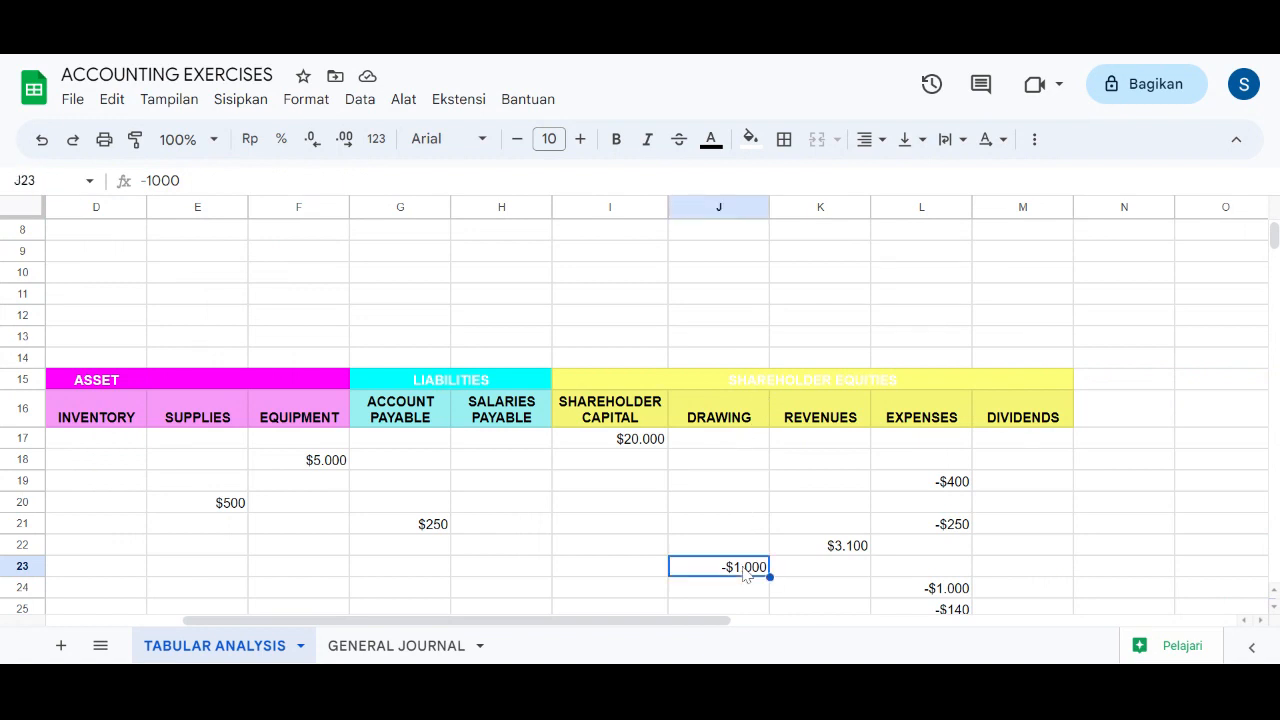
pyautogui.hscroll(-3, 744, 569)
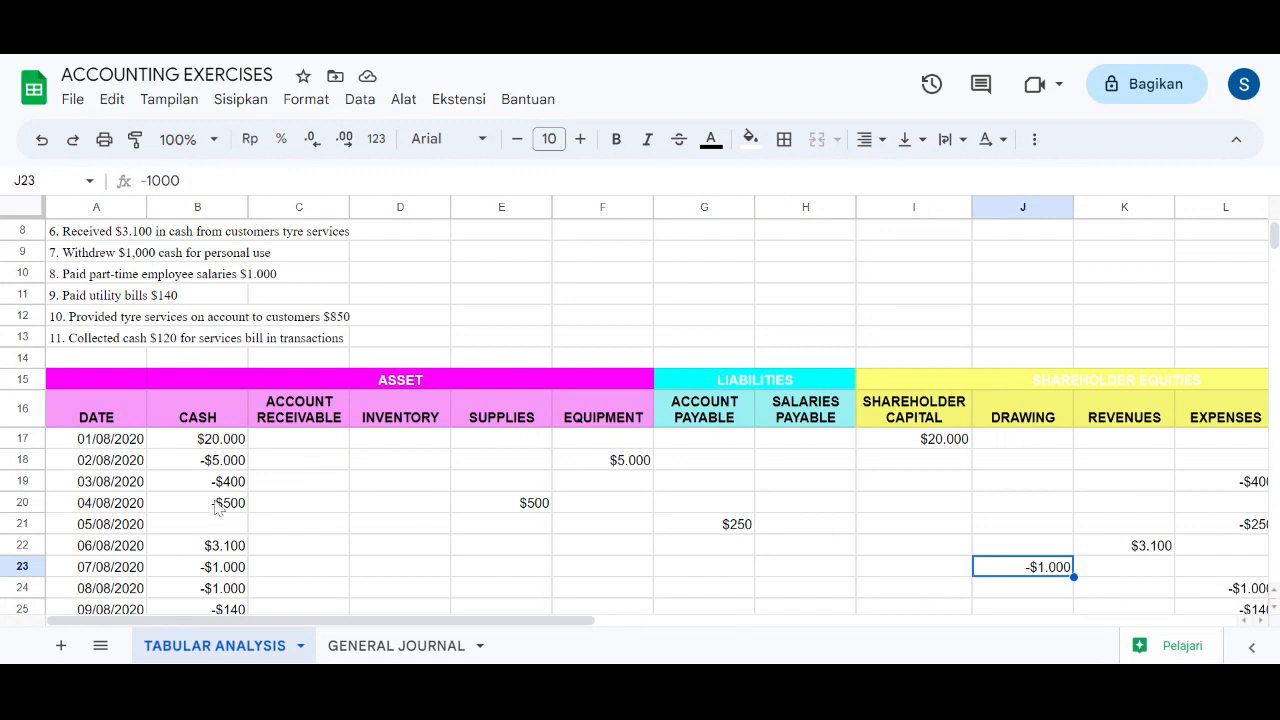
# Step: Read the eighth transaction, the part-time employee salaries, and trace it to the cash and expenses entries in the 08/08/2020 row
pyautogui.click(70, 277)
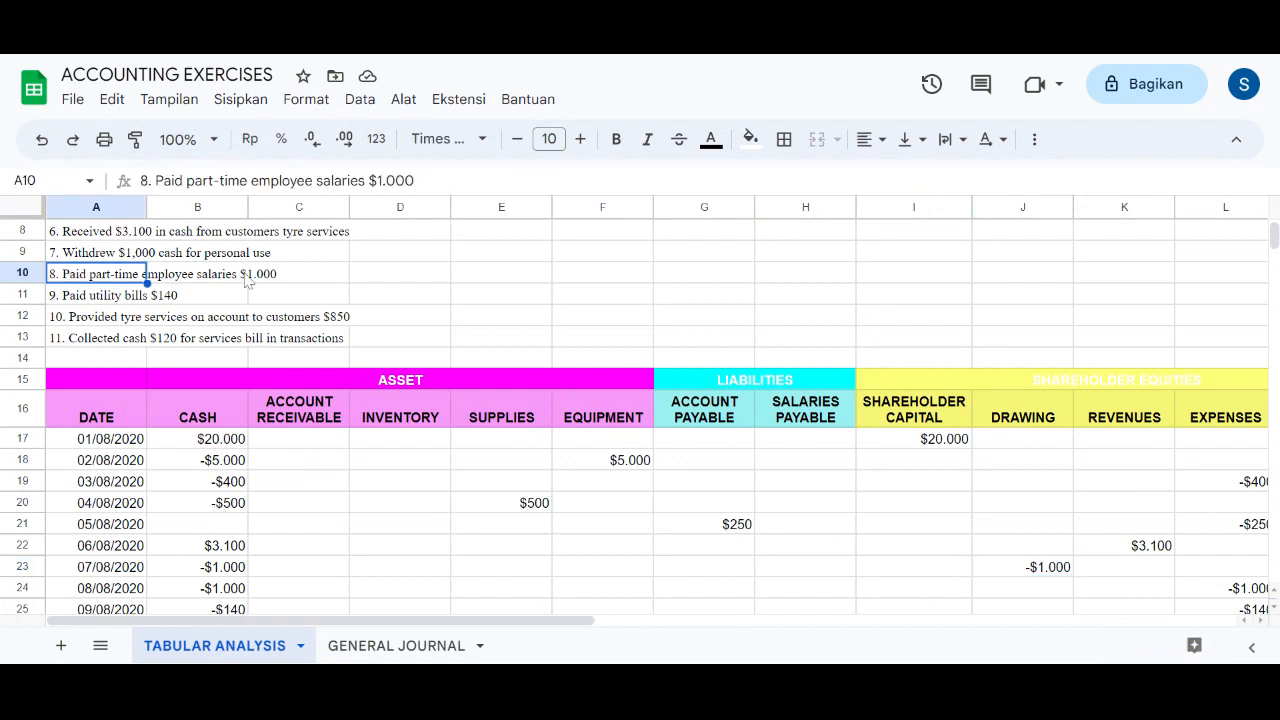
pyautogui.scroll(-1, 175, 378)
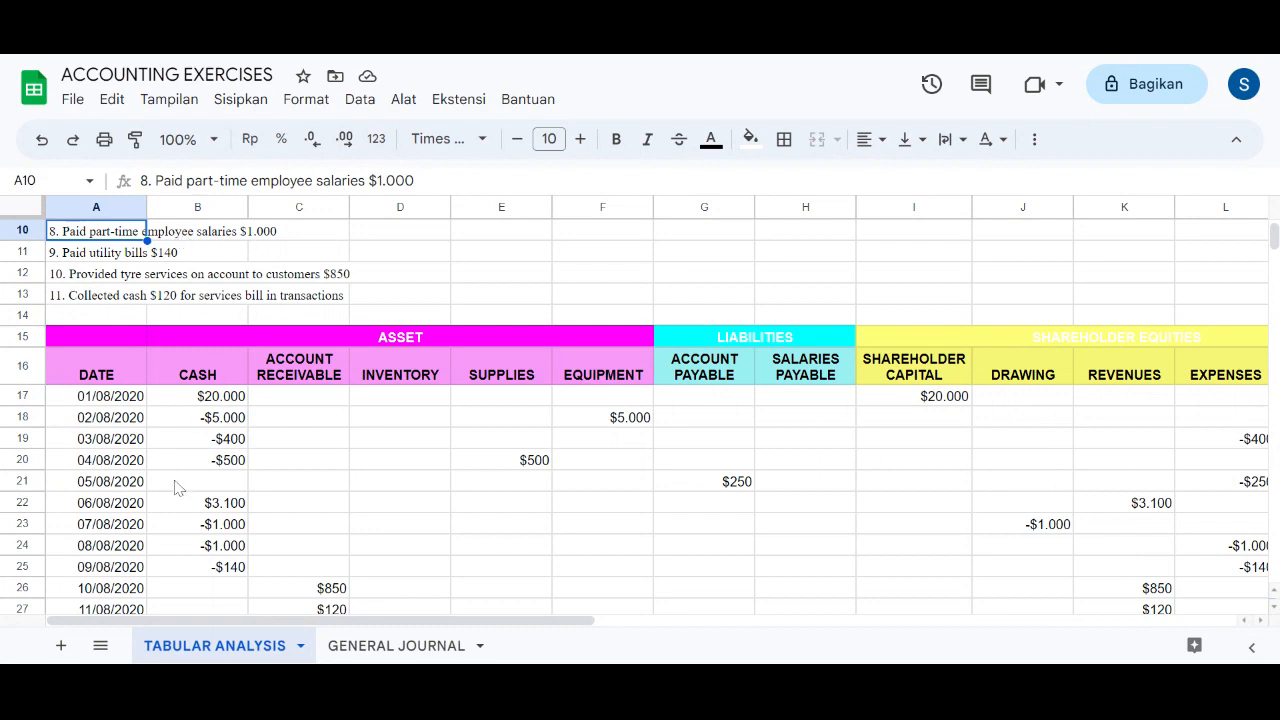
pyautogui.click(131, 550)
pyautogui.click(212, 546)
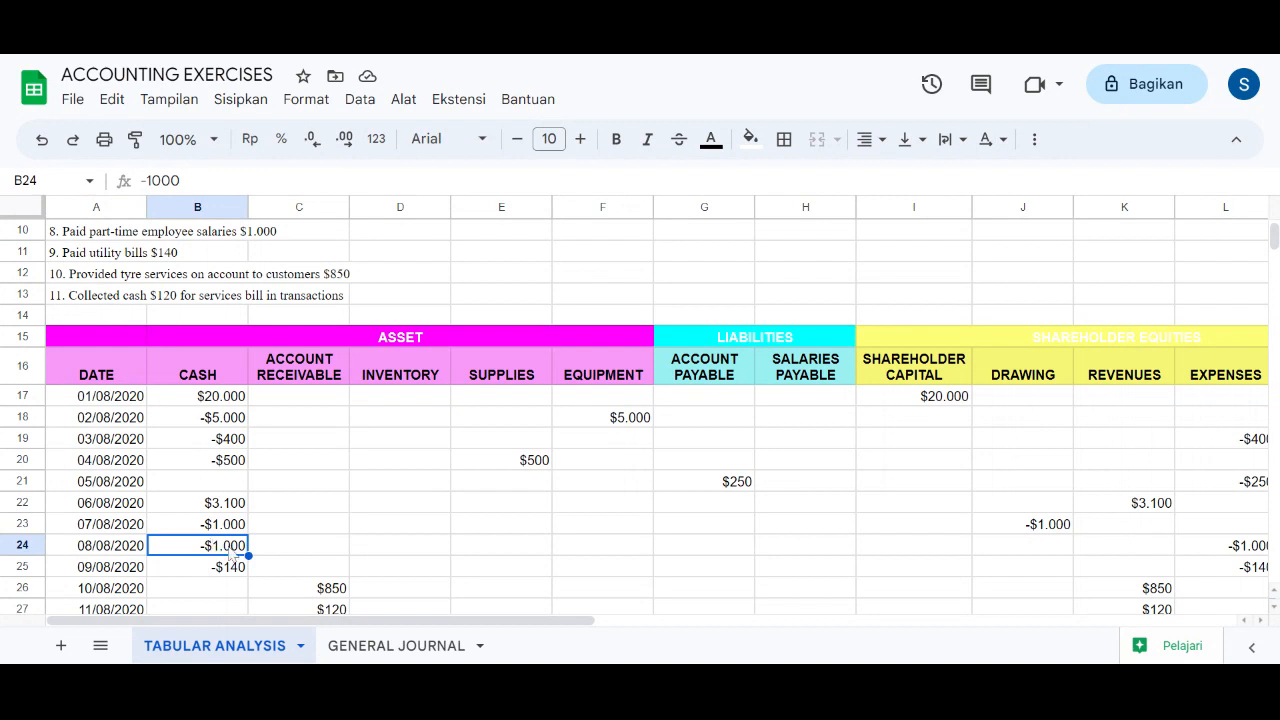
pyautogui.hscroll(1, 230, 556)
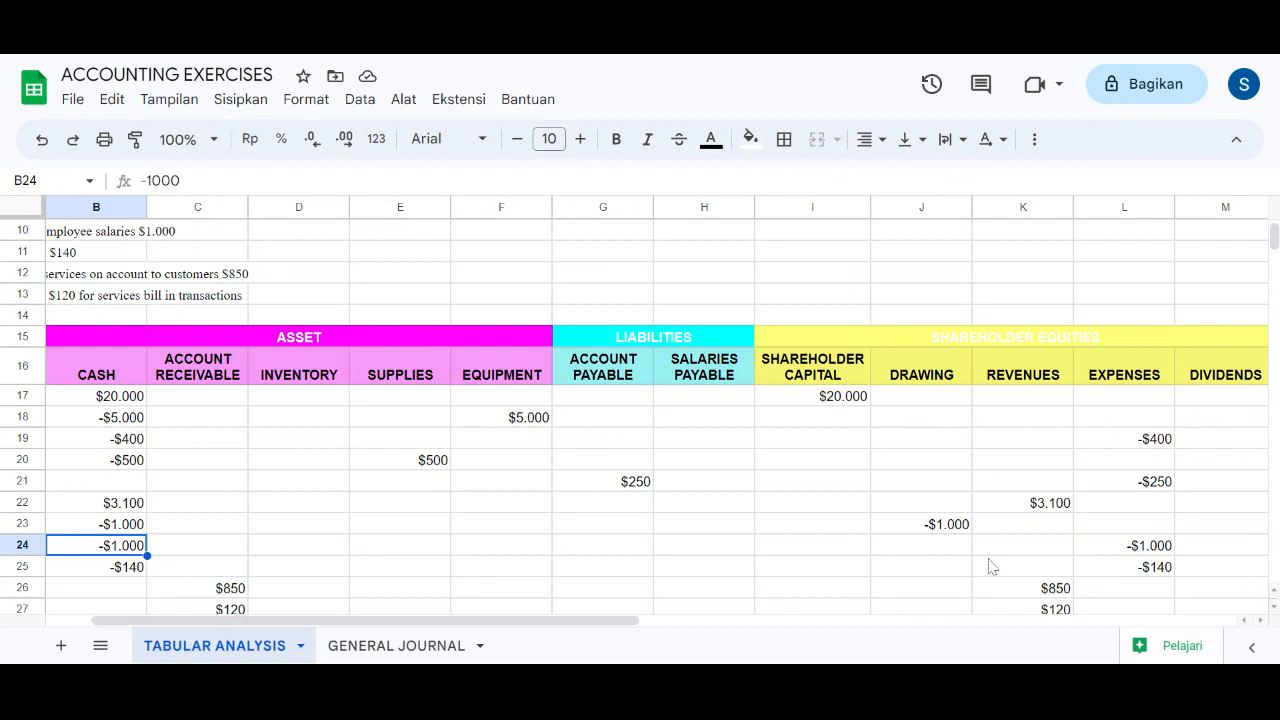
pyautogui.click(1132, 555)
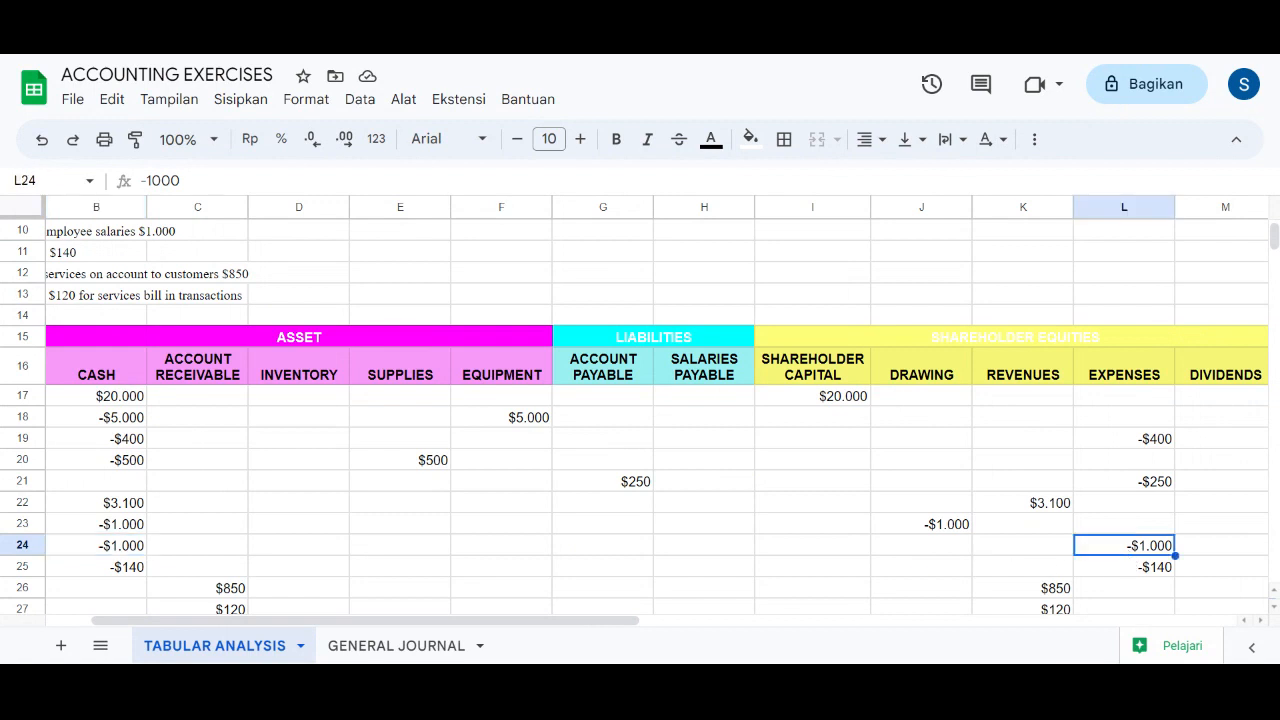
pyautogui.hscroll(-1, 150, 583)
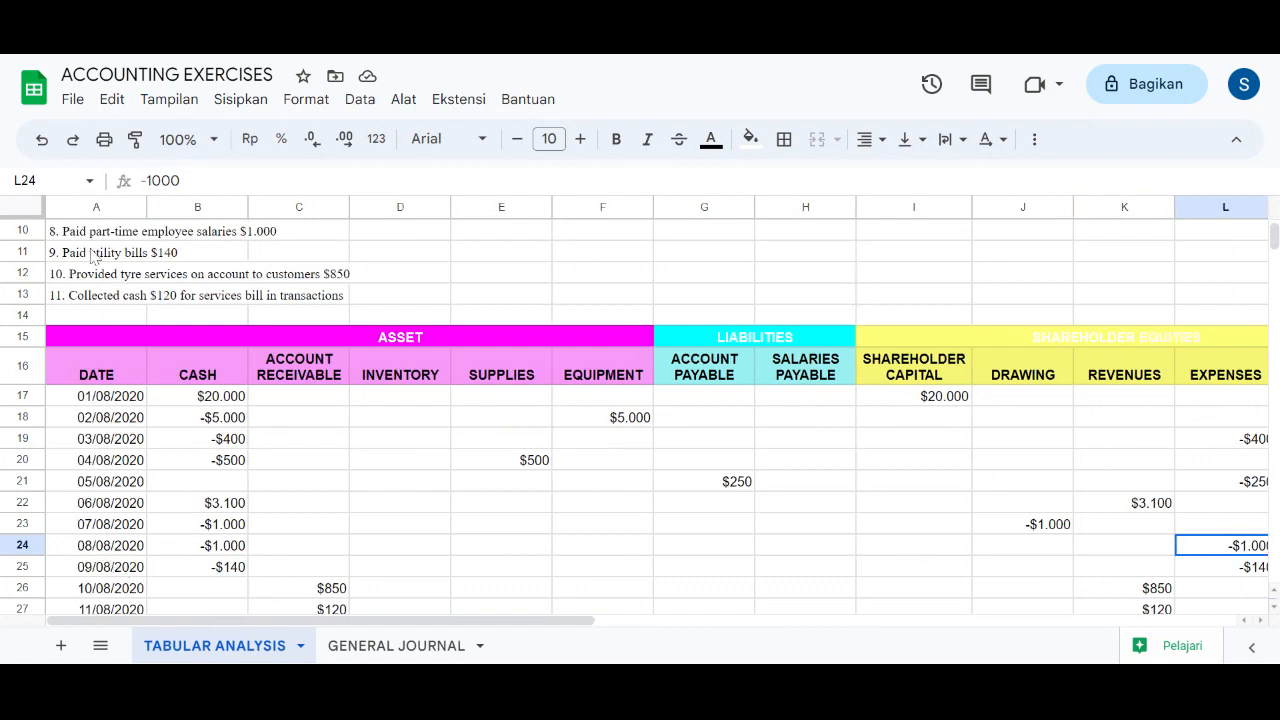
# Step: Compare the ninth transaction, the utility bills payment, with its cash and expenses entries in the 09/08/2020 row
pyautogui.click(134, 256)
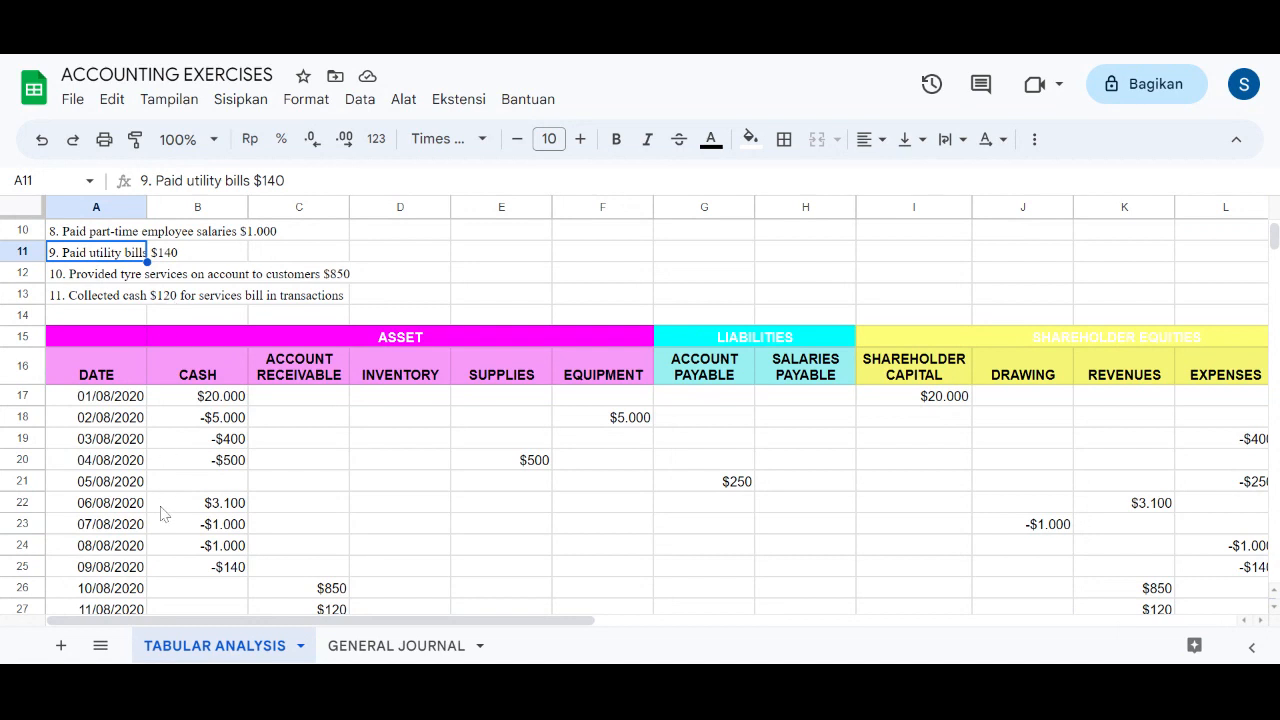
pyautogui.click(170, 548)
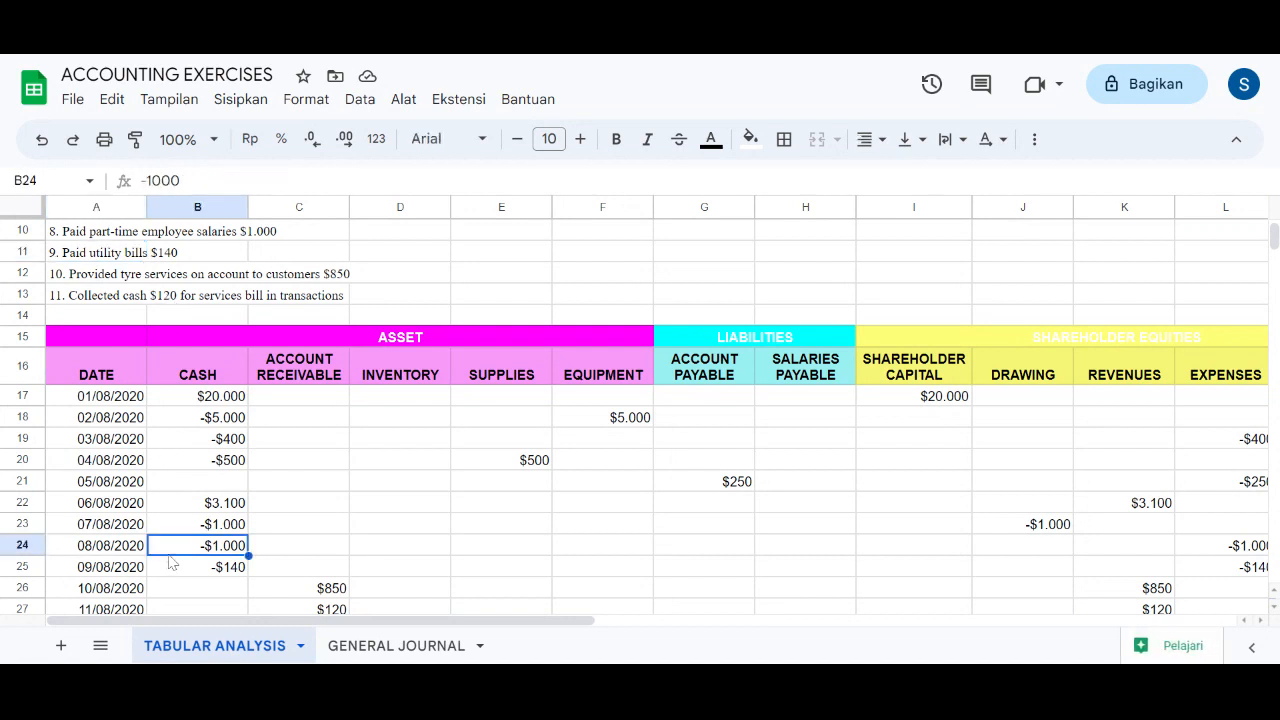
pyautogui.click(170, 574)
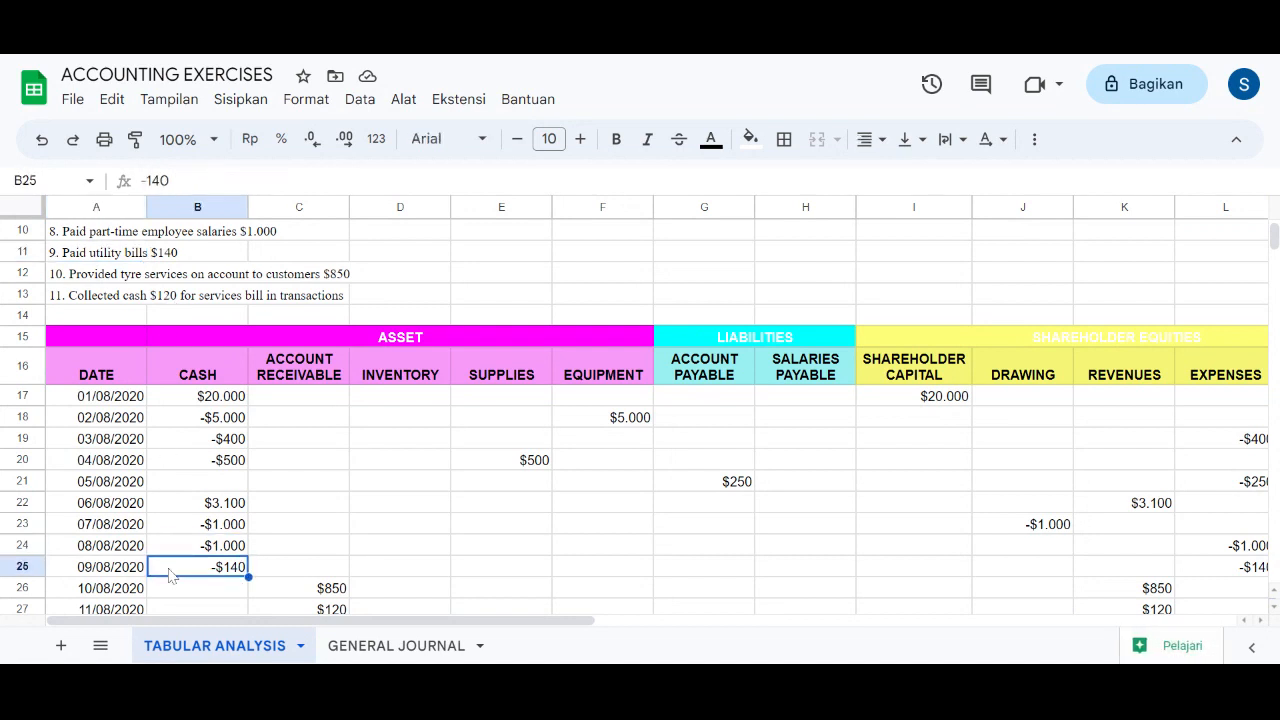
pyautogui.hscroll(4, 592, 575)
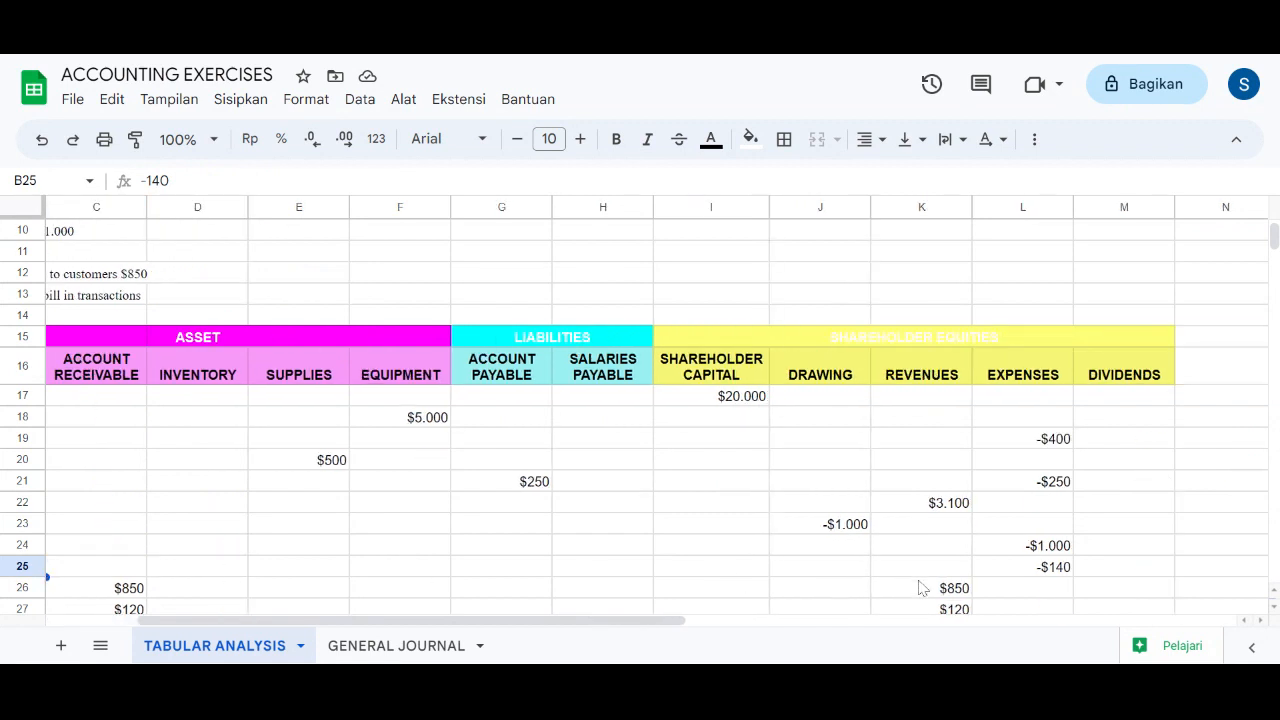
pyautogui.click(1006, 568)
pyautogui.hscroll(-4, 1006, 574)
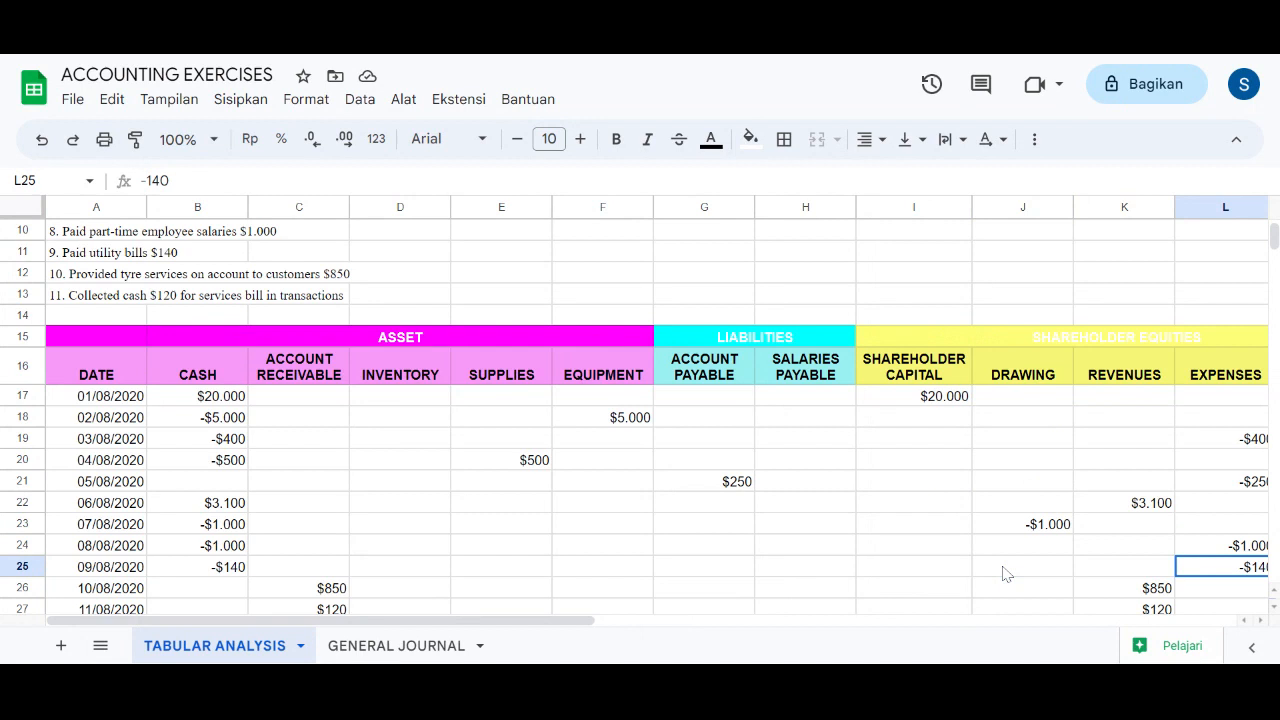
# Step: Read the tenth transaction, tyre services provided on account, and trace it to the account receivable and revenues entries in the 10/08/2020 row
pyautogui.scroll(-1, 310, 440)
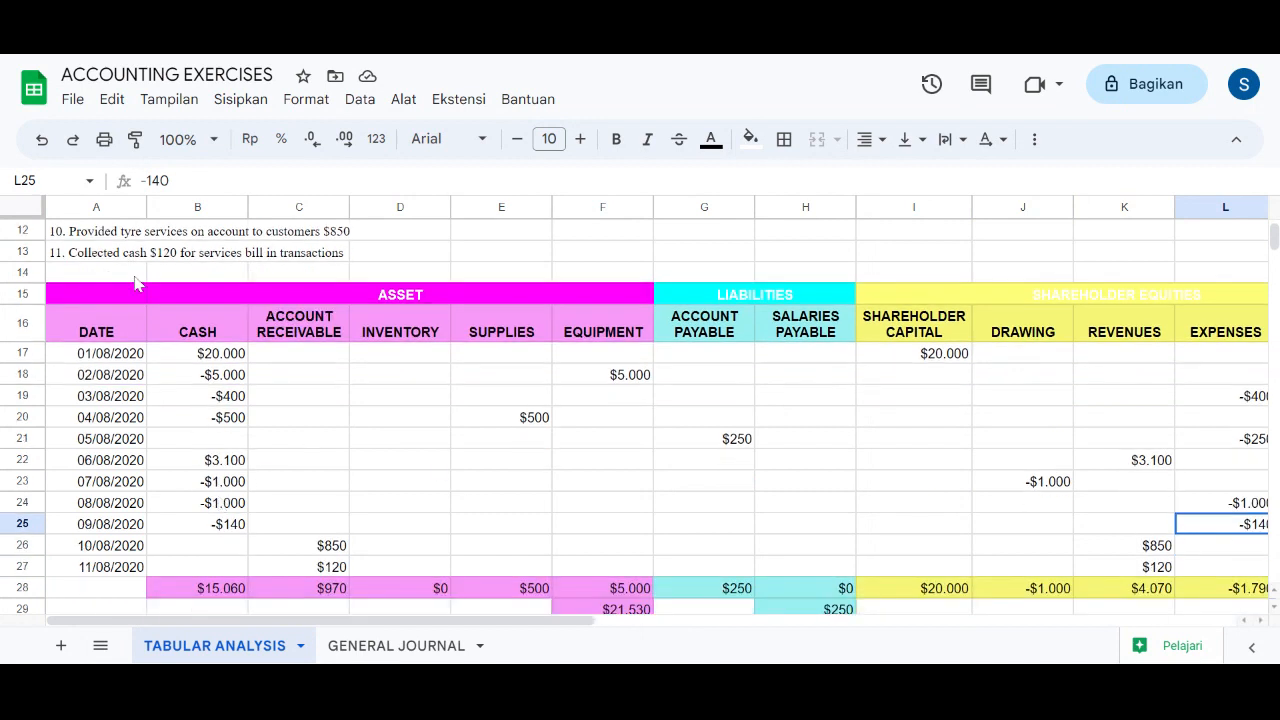
pyautogui.click(139, 237)
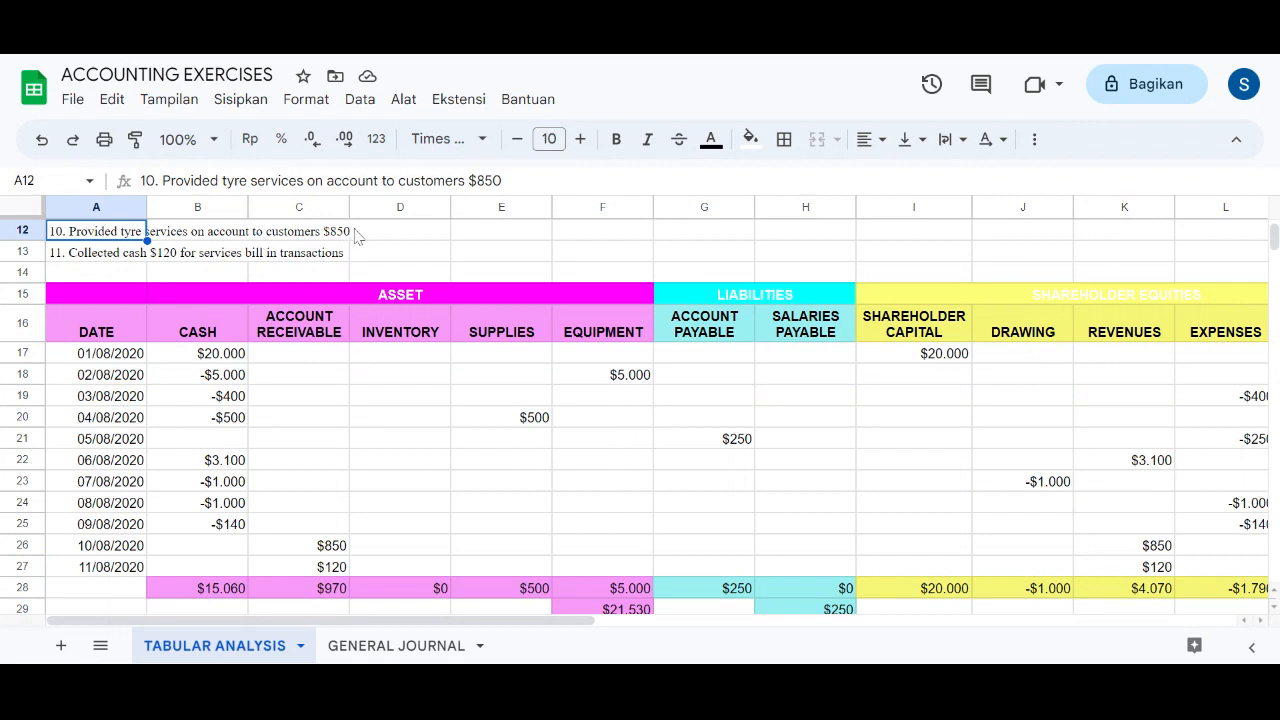
pyautogui.click(128, 530)
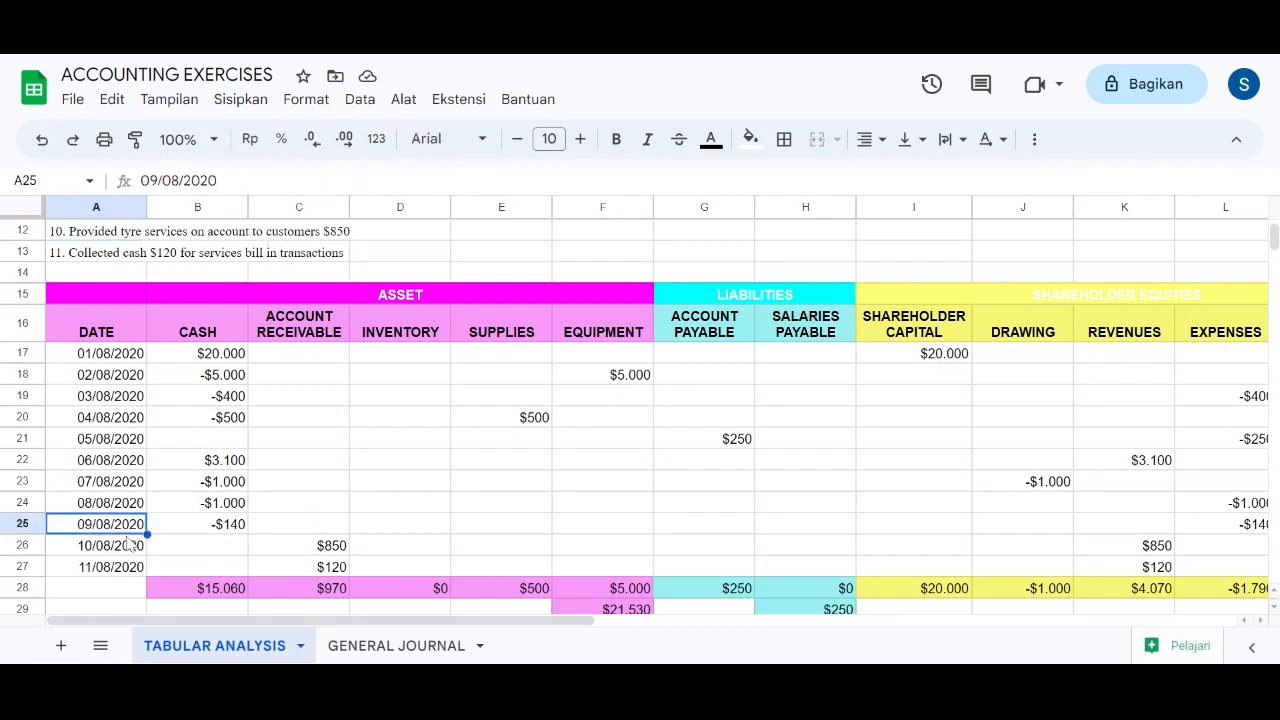
pyautogui.click(316, 545)
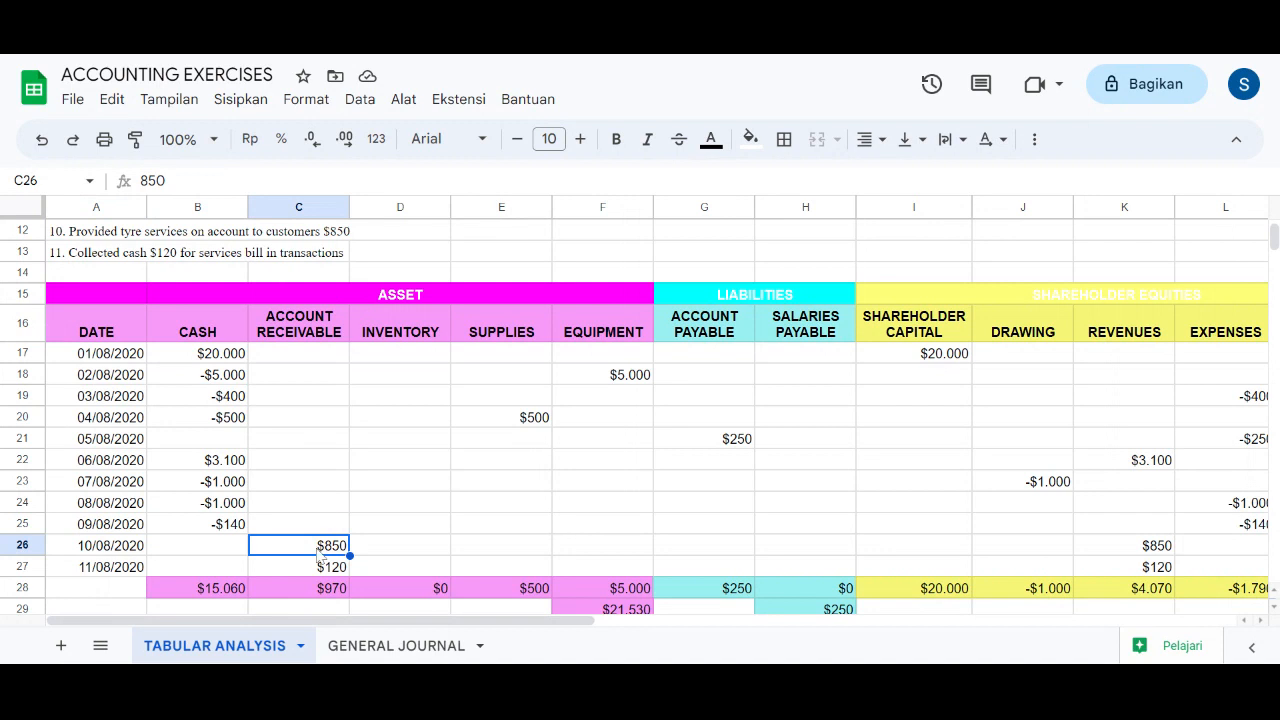
pyautogui.hscroll(4, 318, 553)
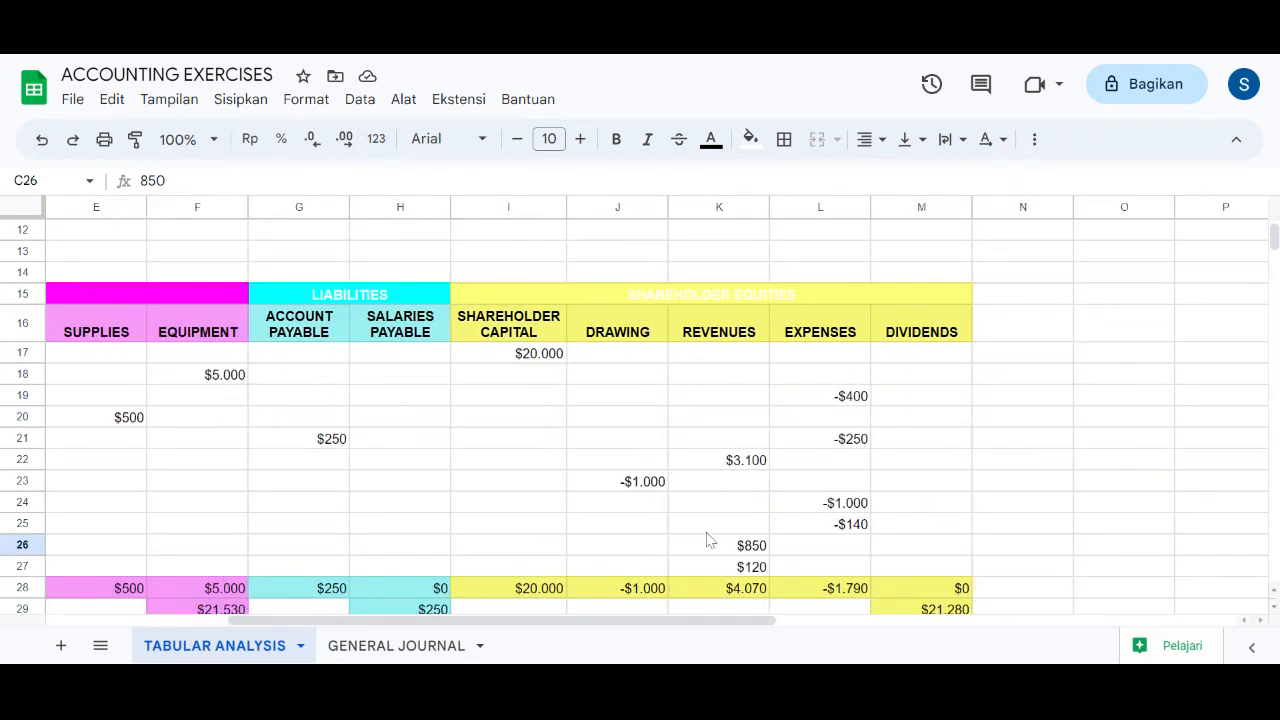
pyautogui.click(708, 544)
pyautogui.hscroll(-4, 710, 546)
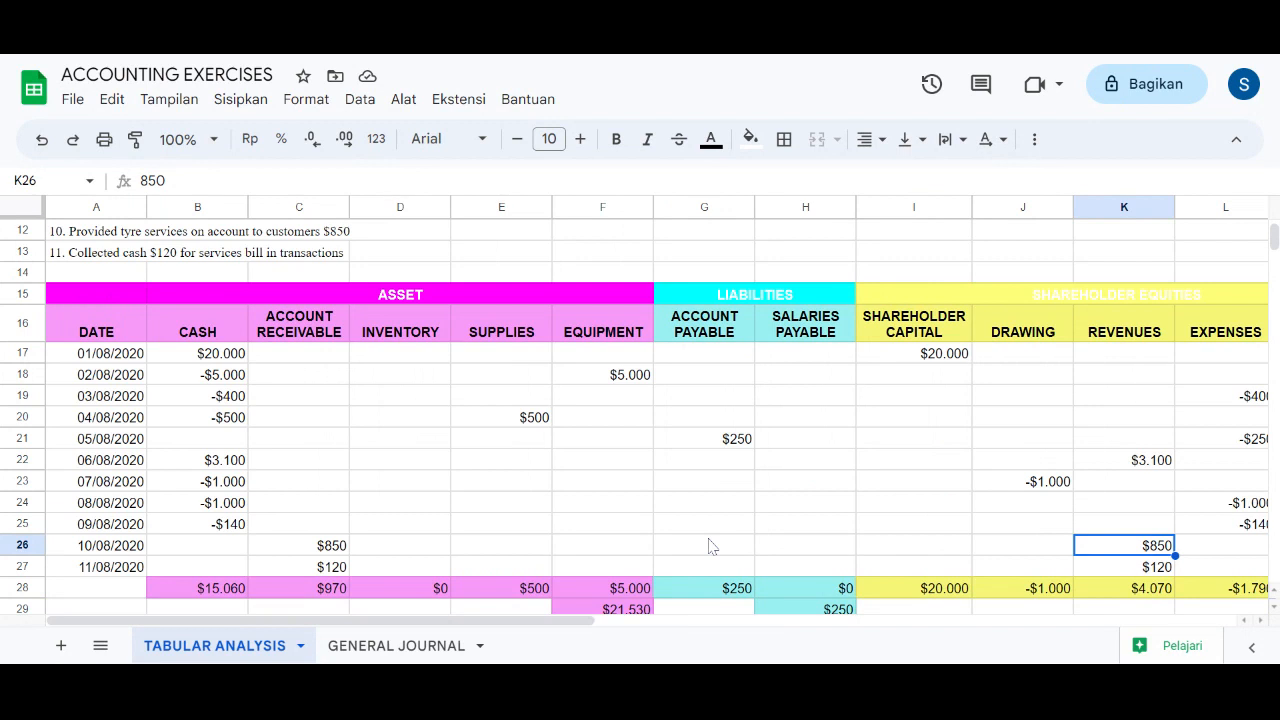
pyautogui.hscroll(1, 829, 551)
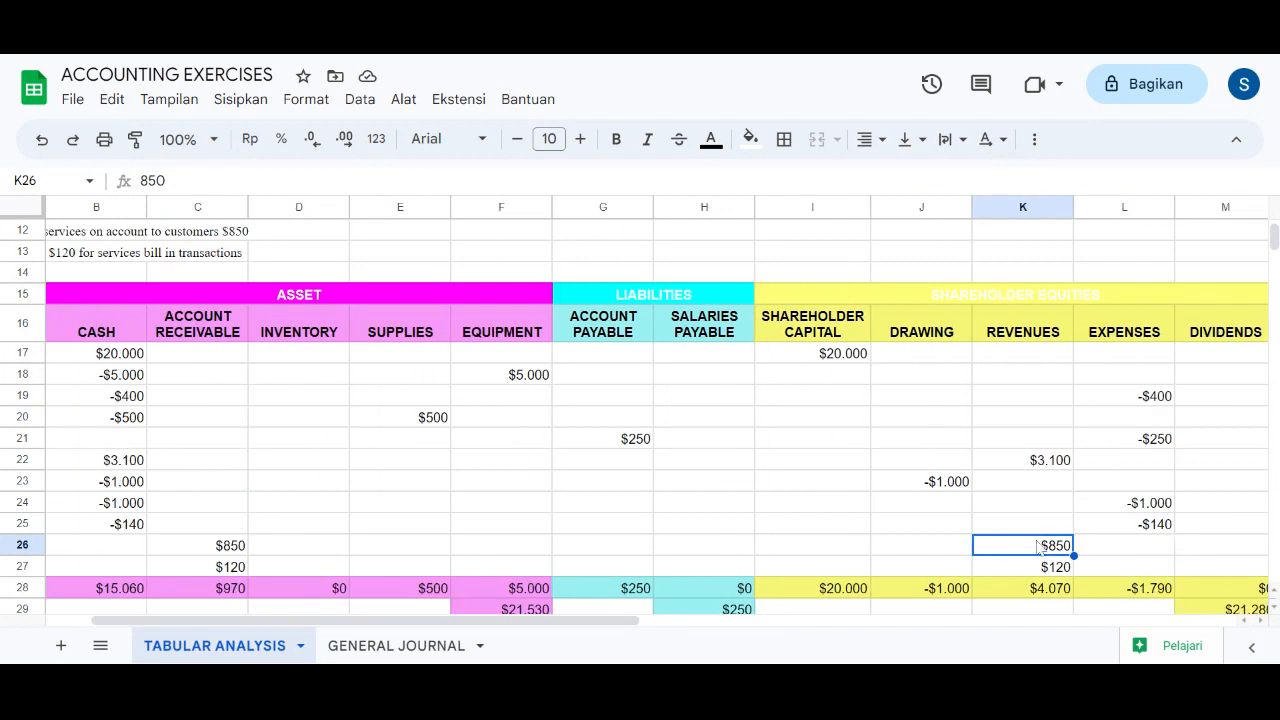
pyautogui.hscroll(-1, 230, 495)
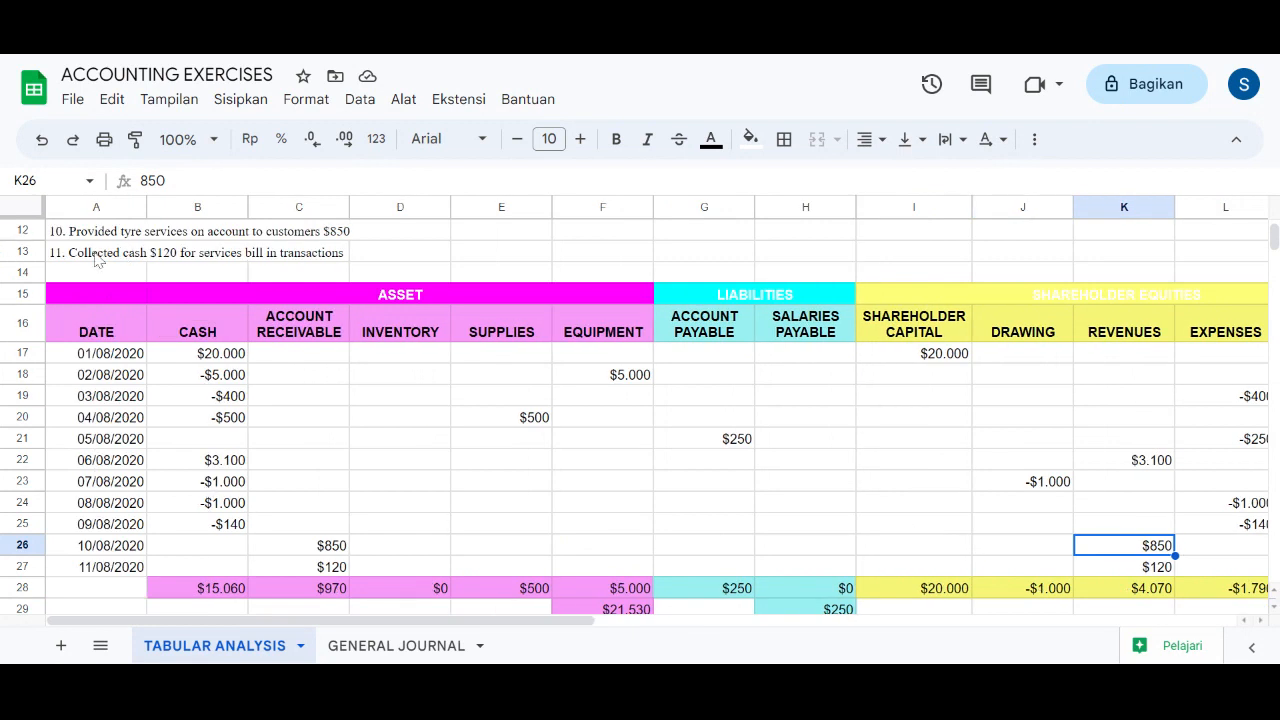
# Step: Read the eleventh transaction, the services bill collection, and check its account receivable and revenues entries in the 11/08/2020 row
pyautogui.click(135, 252)
pyautogui.click(174, 256)
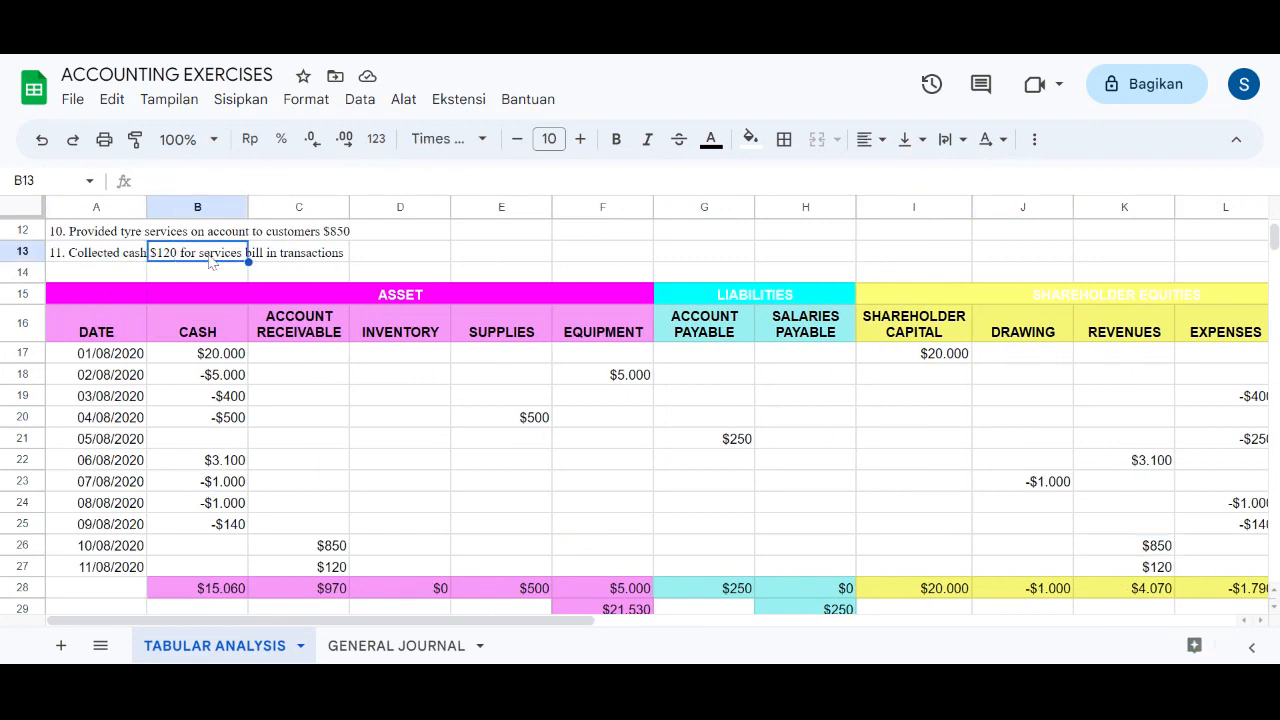
pyautogui.moveTo(140, 345); pyautogui.dragTo(122, 253)
pyautogui.click(122, 253)
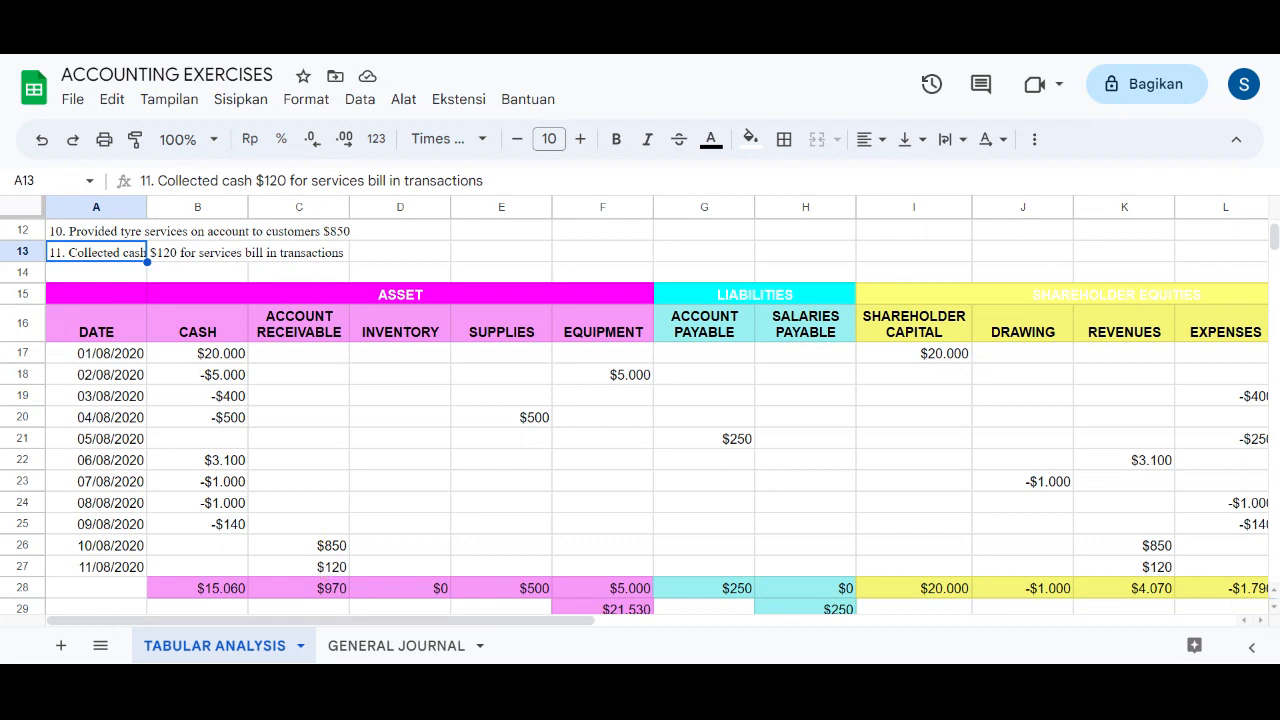
pyautogui.click(322, 571)
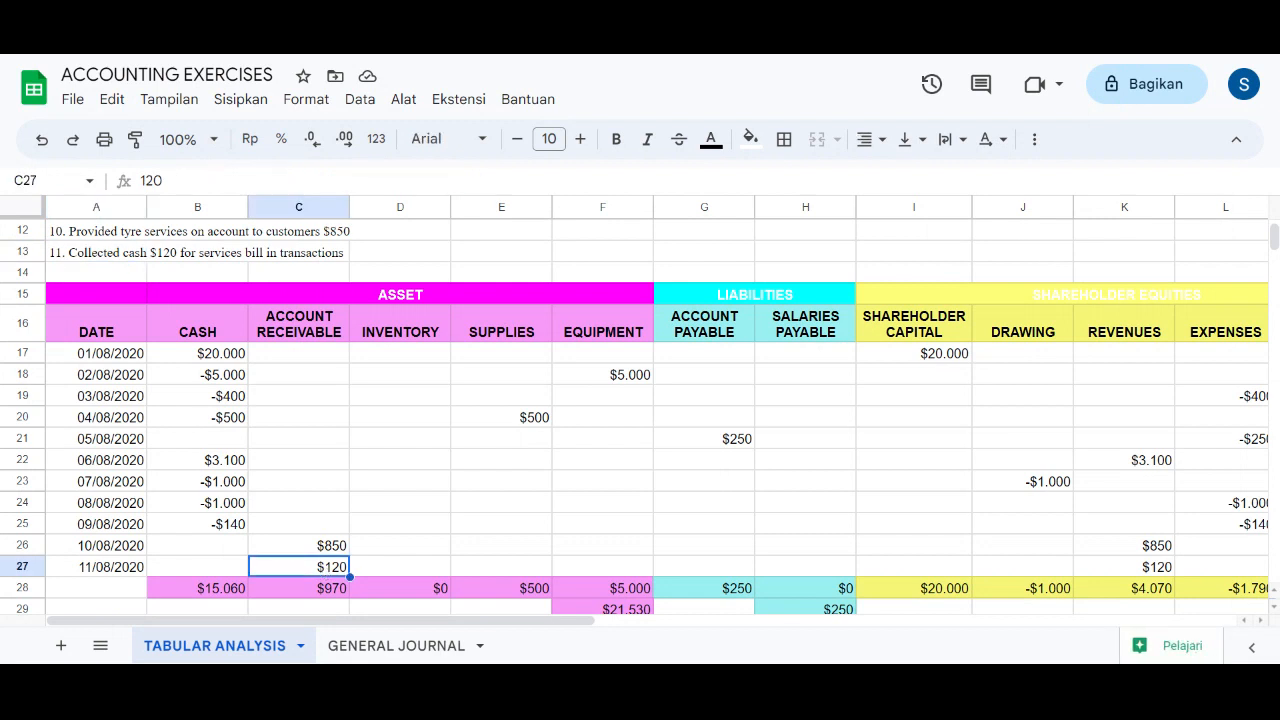
pyautogui.hscroll(10, 344, 565)
pyautogui.hscroll(-5, 344, 565)
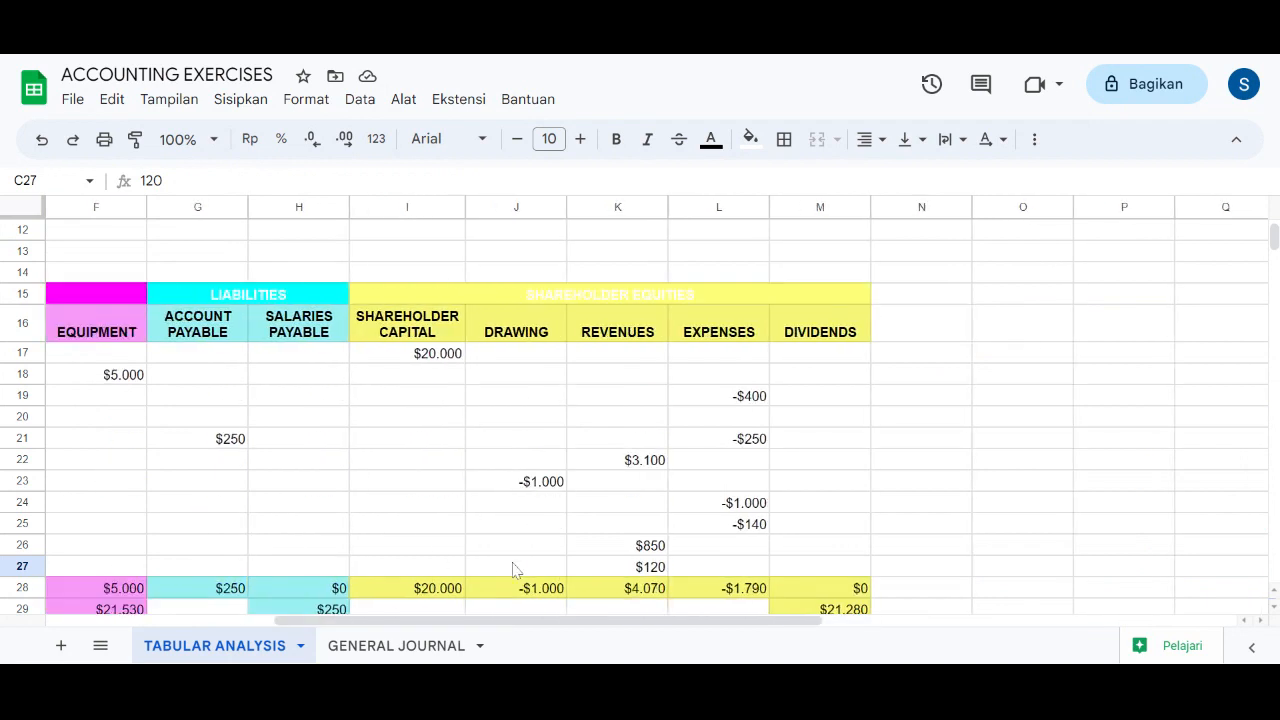
pyautogui.click(654, 568)
pyautogui.hscroll(-5, 654, 568)
pyautogui.scroll(-1, 654, 568)
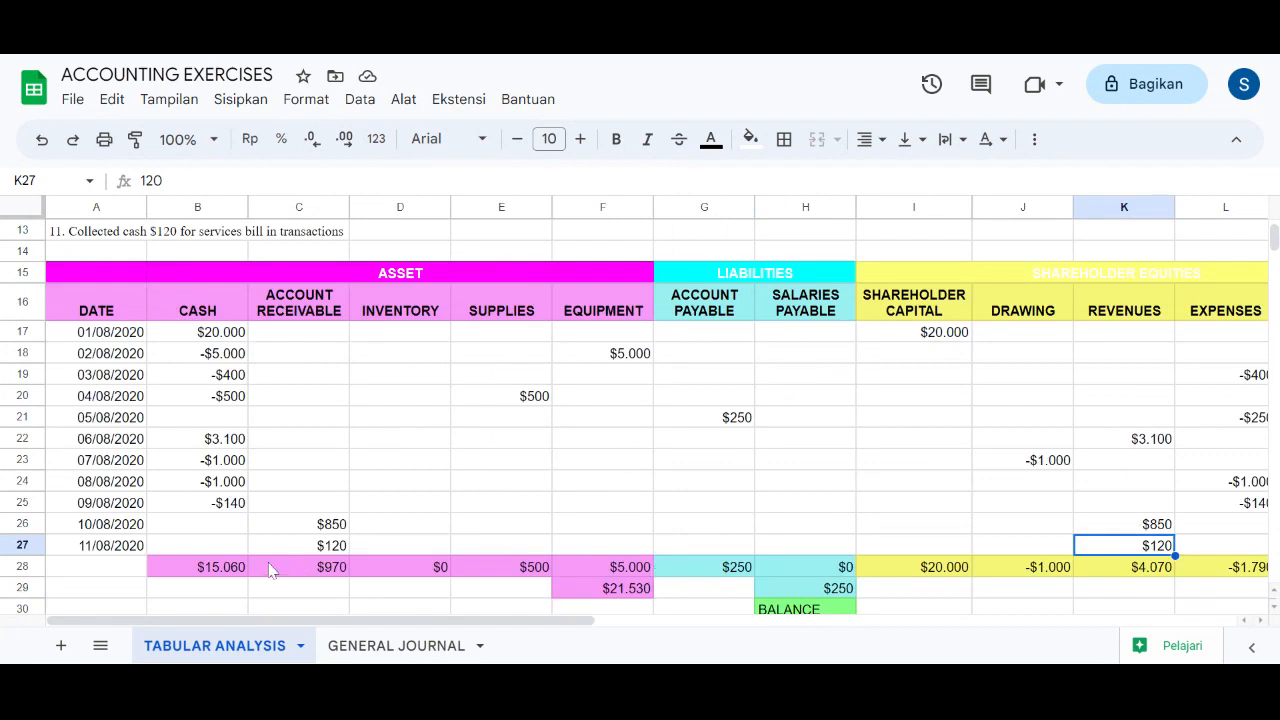
# Step: Inspect the SUM formula behind the cash total in B28 and trace its range from B17 to B27
pyautogui.scroll(1, 247, 522)
pyautogui.scroll(2, 247, 522)
pyautogui.scroll(-3, 247, 522)
pyautogui.click(238, 568)
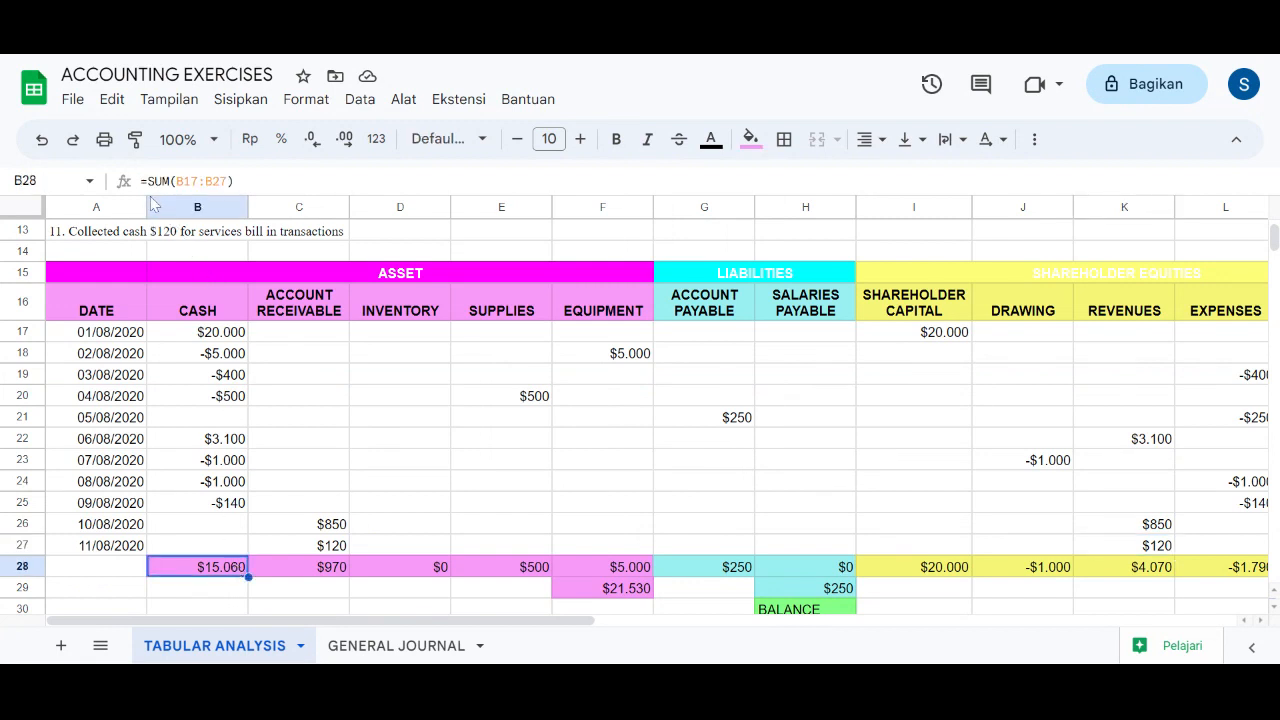
pyautogui.moveTo(141, 181); pyautogui.dragTo(170, 181)
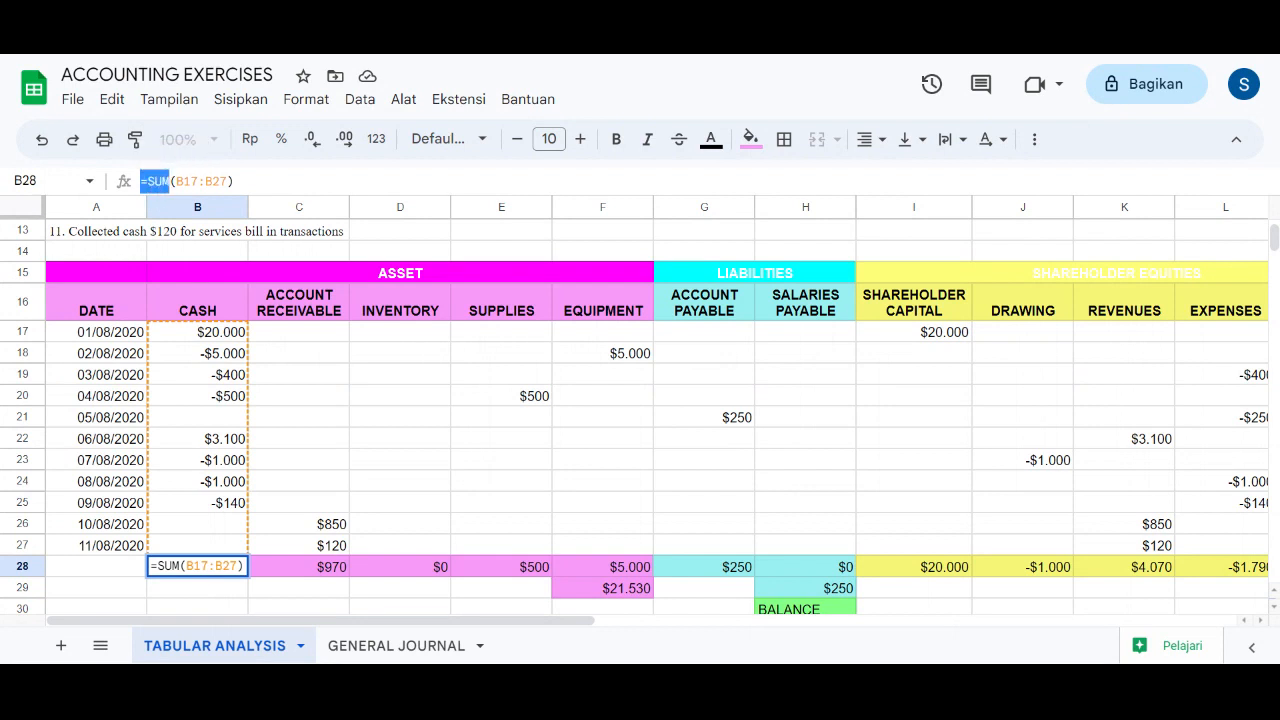
pyautogui.click(183, 331)
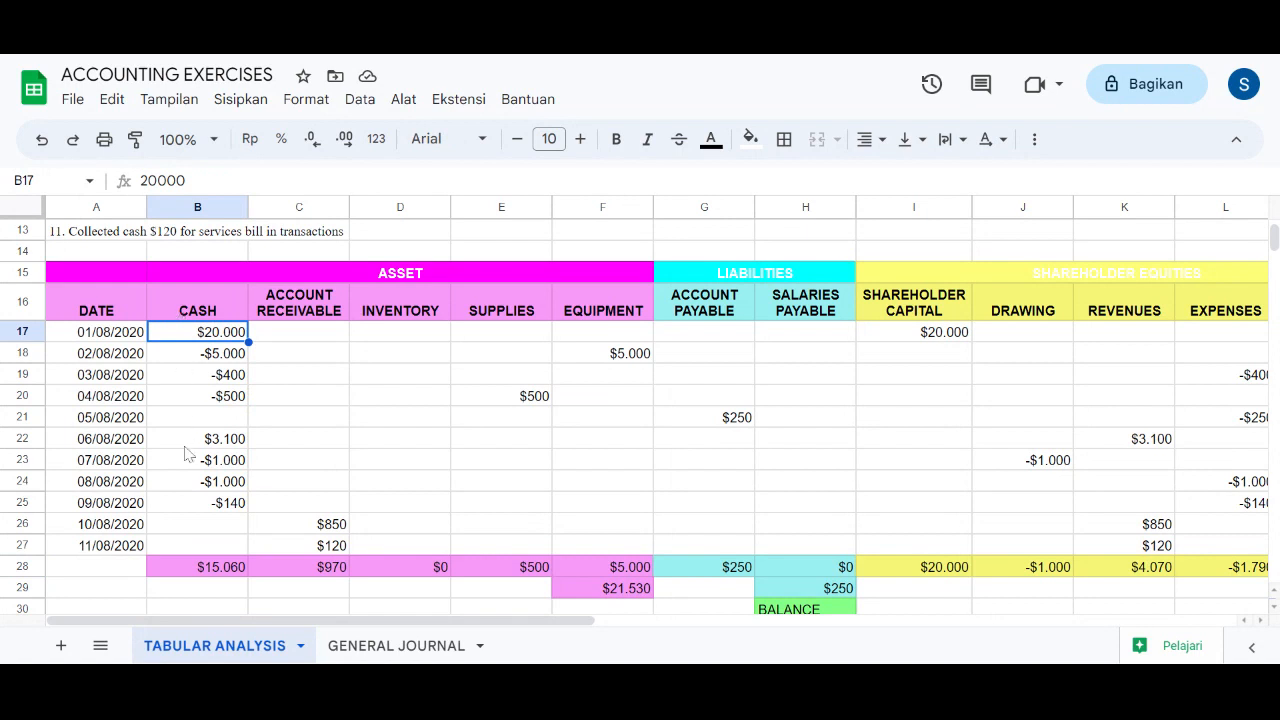
pyautogui.click(209, 548)
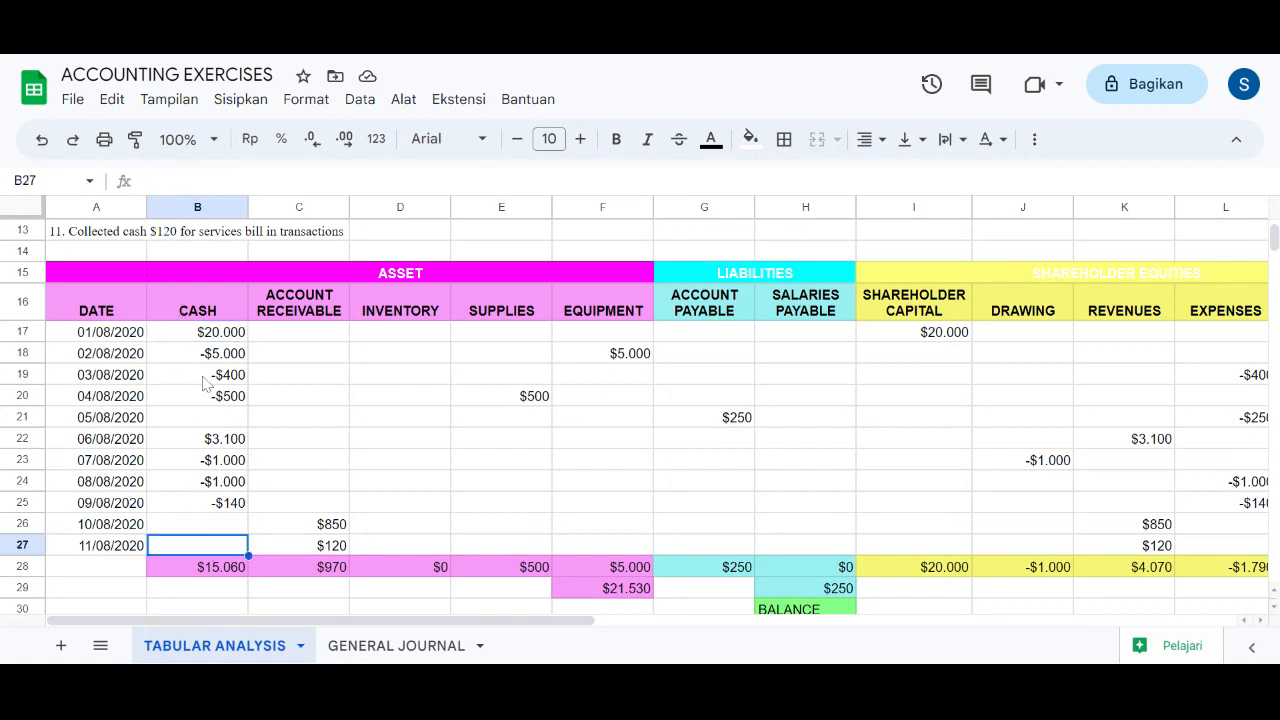
pyautogui.click(229, 568)
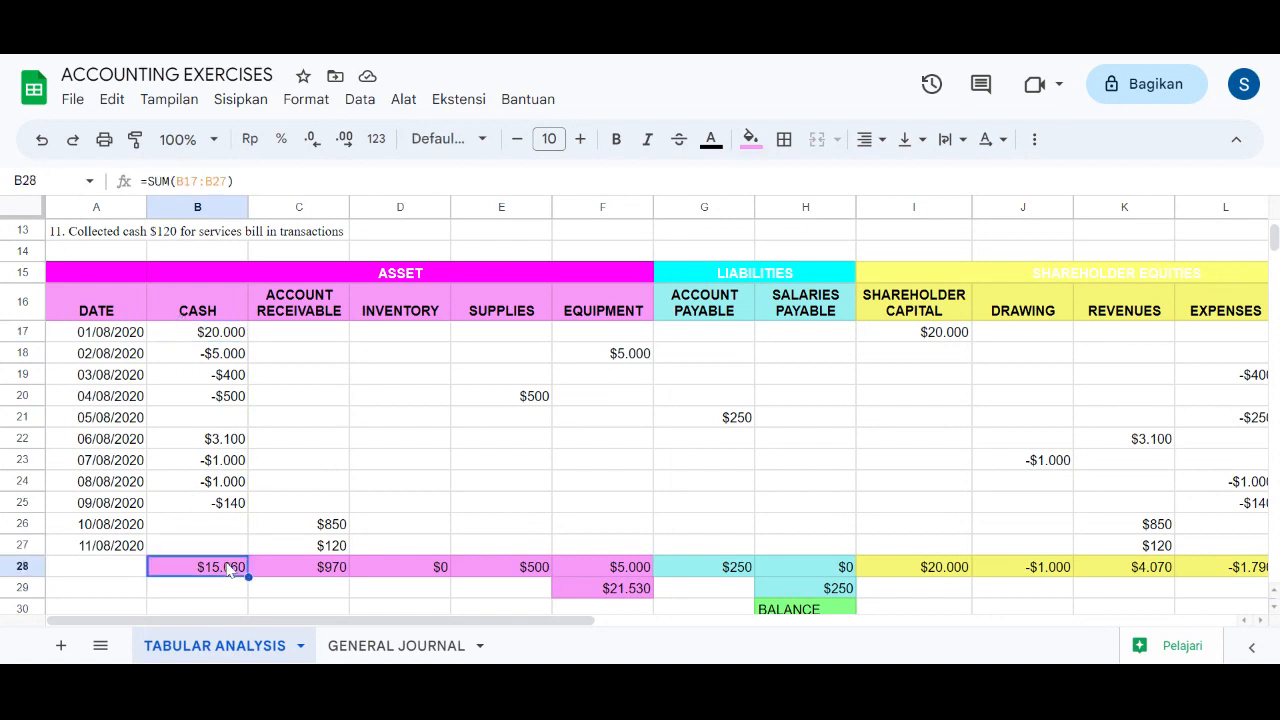
# Step: Inspect the column total formulas for account receivable in C28 and equipment in F28
pyautogui.click(303, 568)
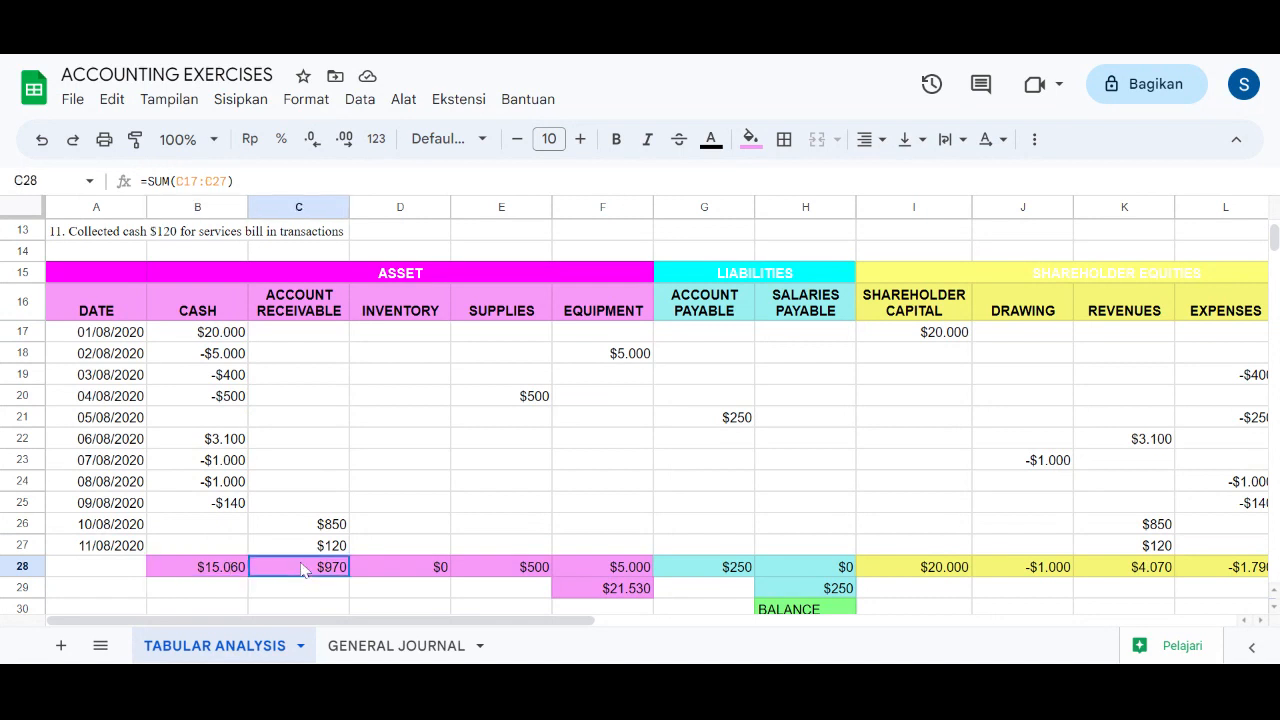
pyautogui.click(646, 576)
pyautogui.scroll(-1, 646, 575)
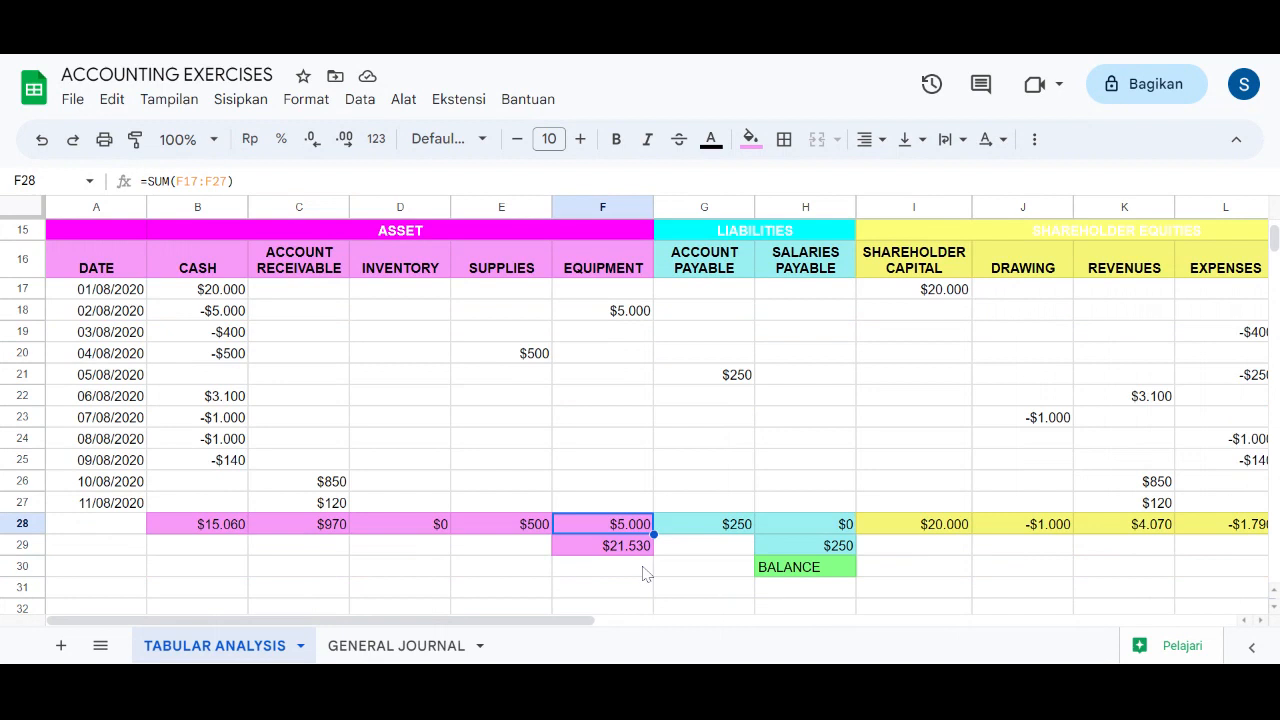
# Step: Inspect the total assets formula in F29 and trace the asset column totals it adds, from B28 to F28
pyautogui.click(641, 554)
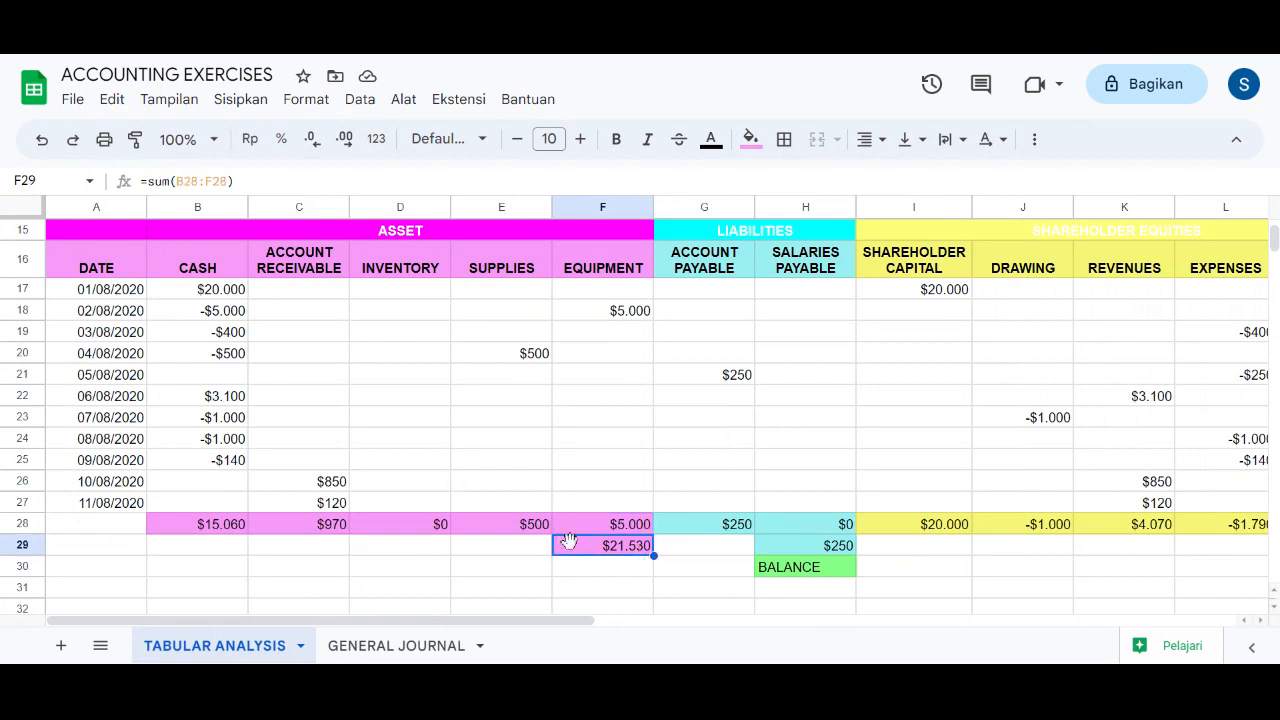
pyautogui.click(142, 181)
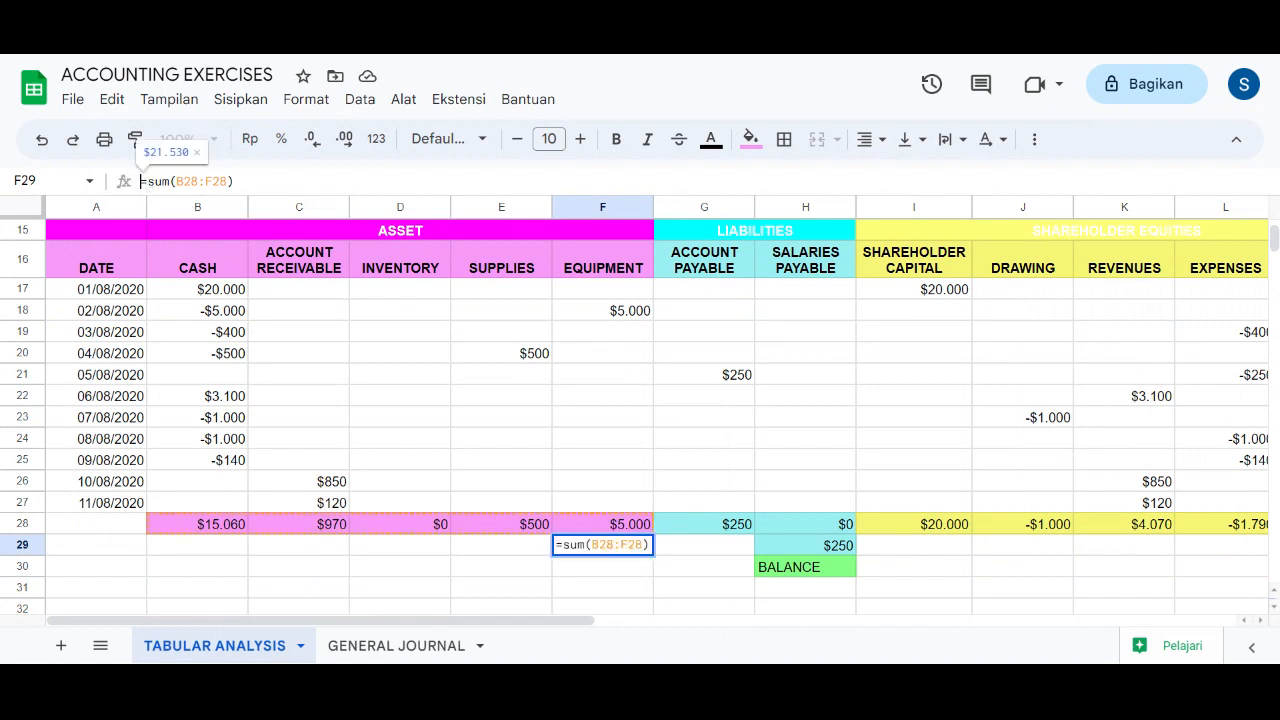
pyautogui.moveTo(142, 181); pyautogui.dragTo(160, 181)
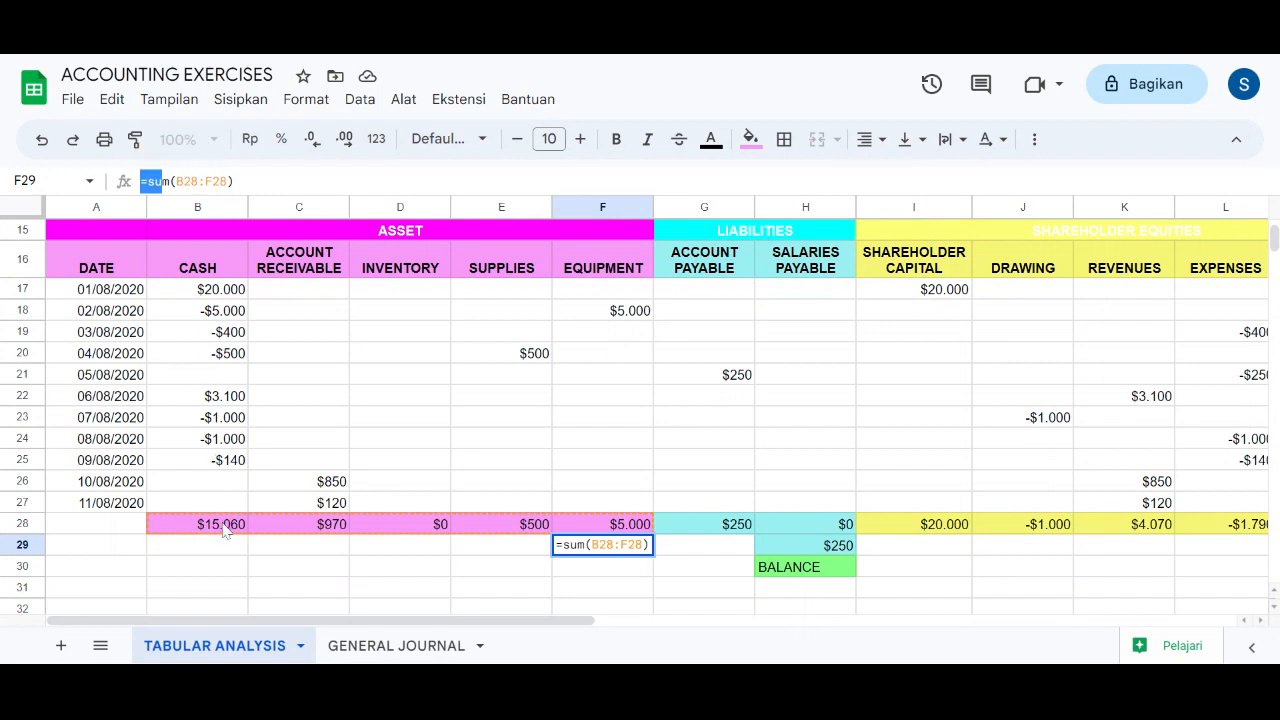
pyautogui.click(601, 526)
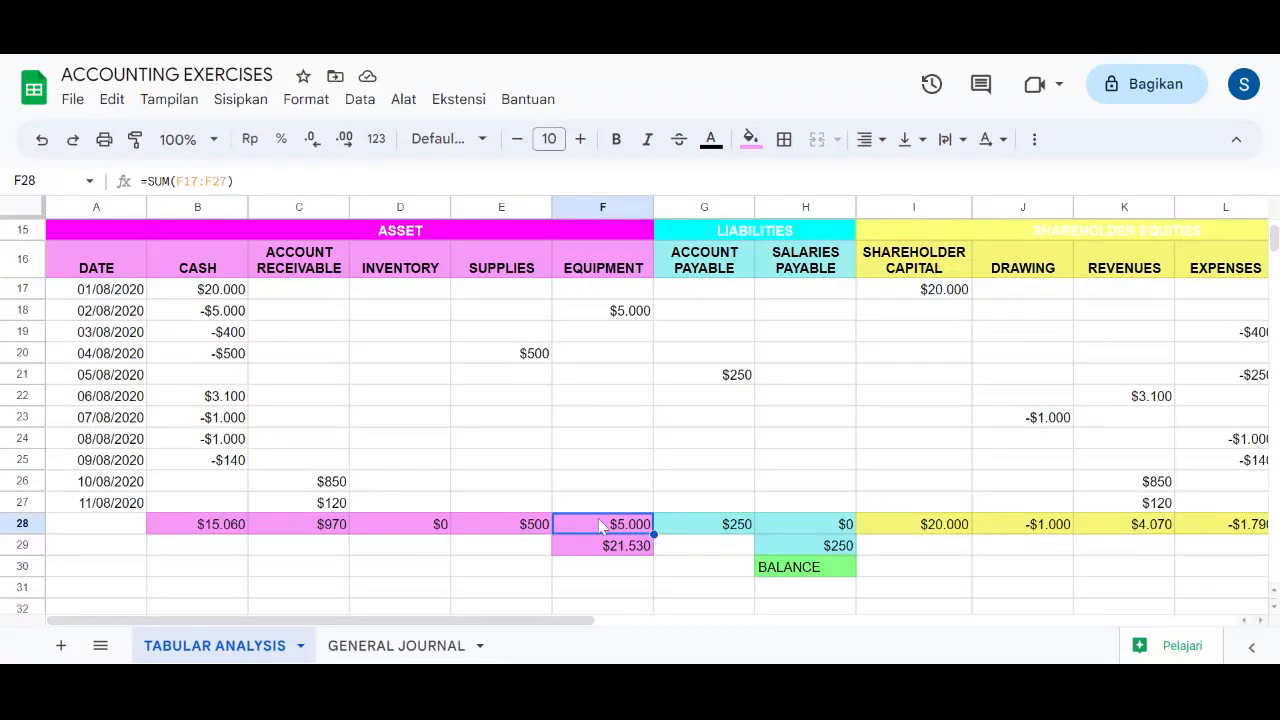
# Step: Review the account payable and salaries payable totals in row 28, along with the liabilities and shareholder equities totals in row 29
pyautogui.click(719, 531)
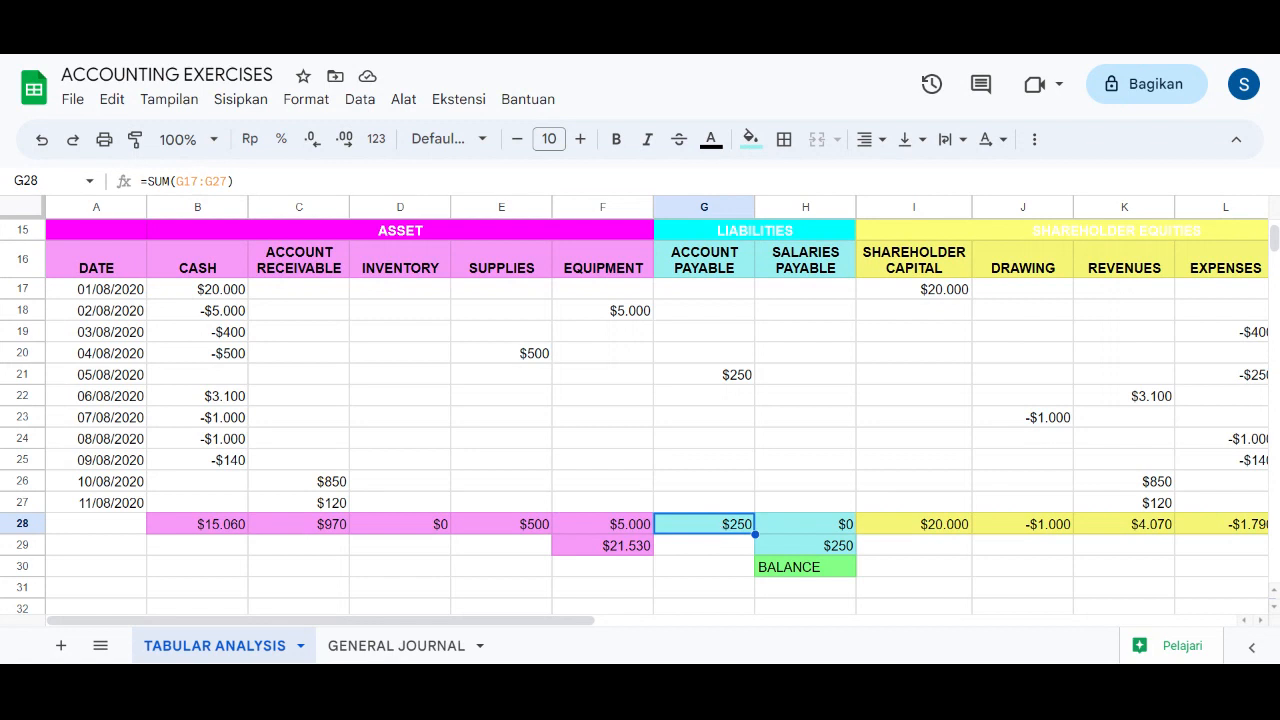
pyautogui.click(772, 526)
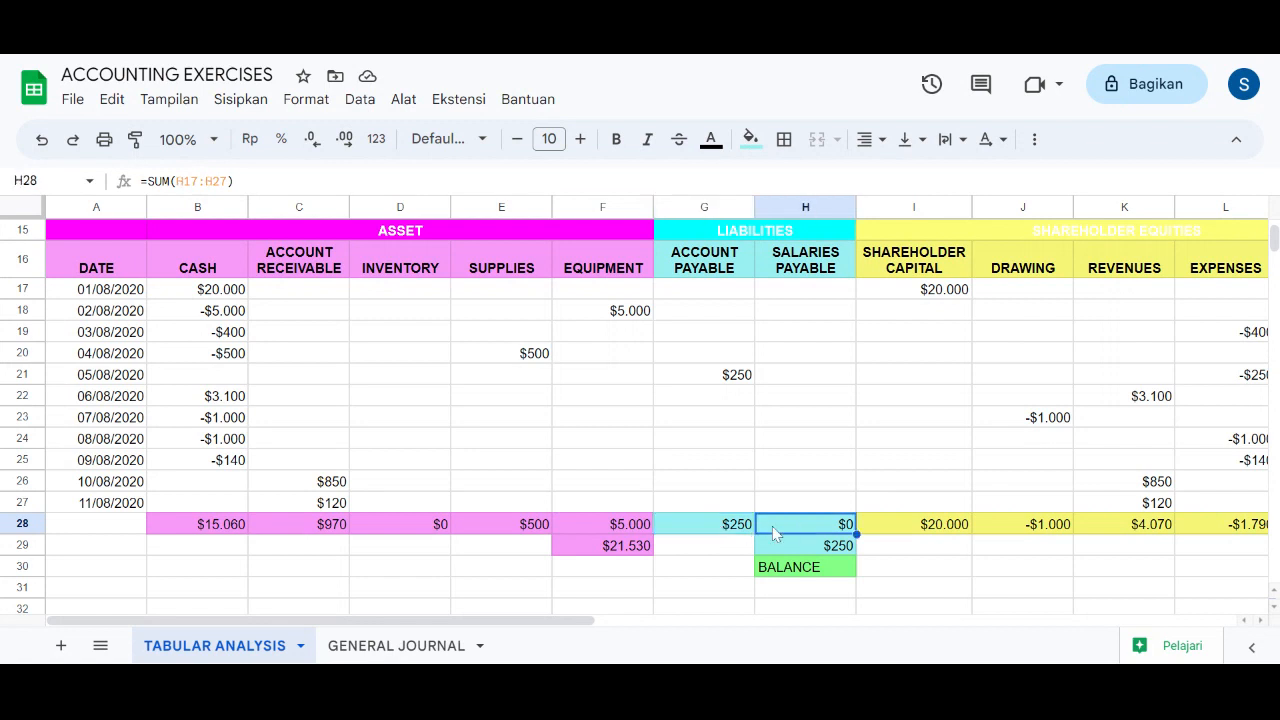
pyautogui.hscroll(2, 772, 526)
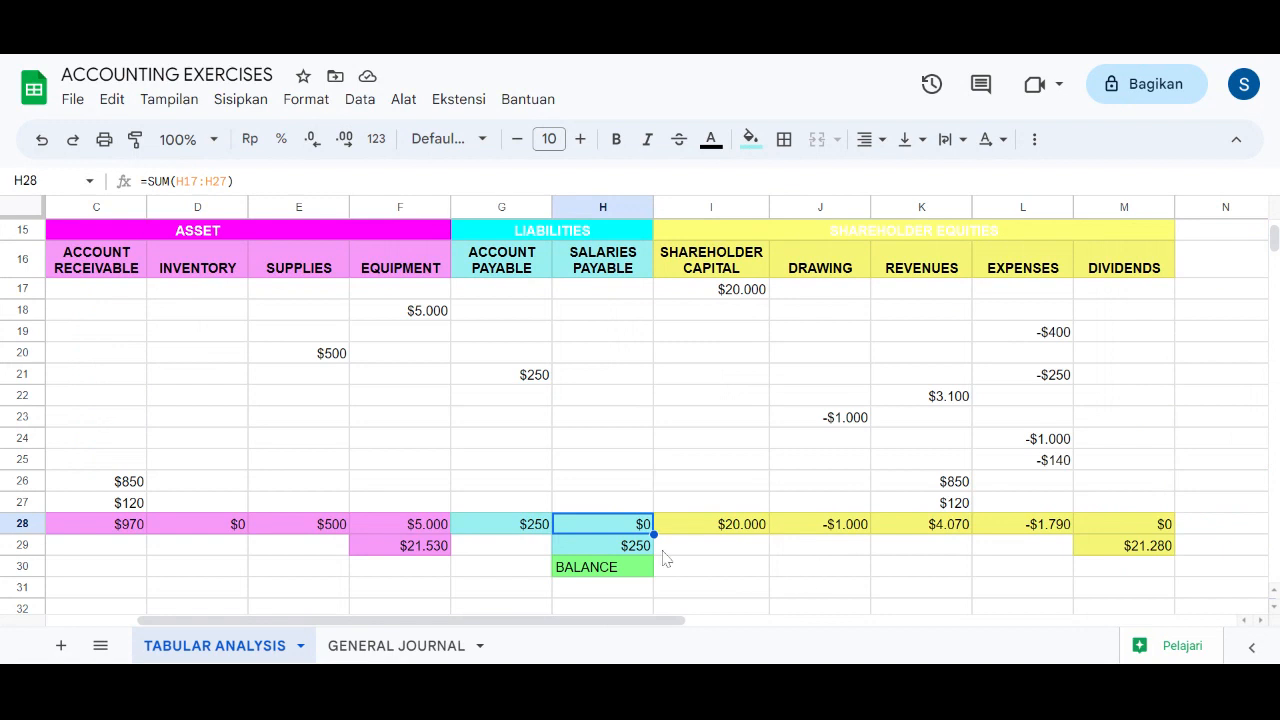
pyautogui.hscroll(-1, 666, 558)
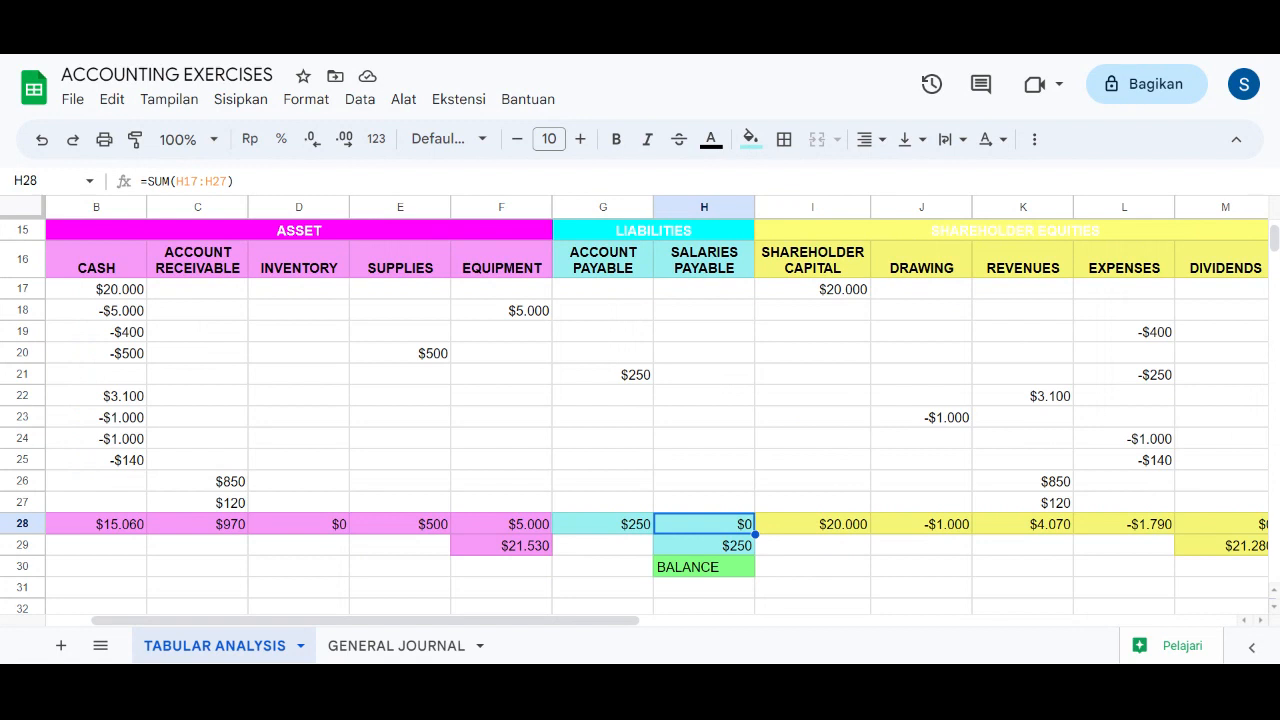
# Step: Examine the IF formula in H30 that checks total assets against liabilities plus shareholder equities, and return to the transaction list
pyautogui.click(684, 571)
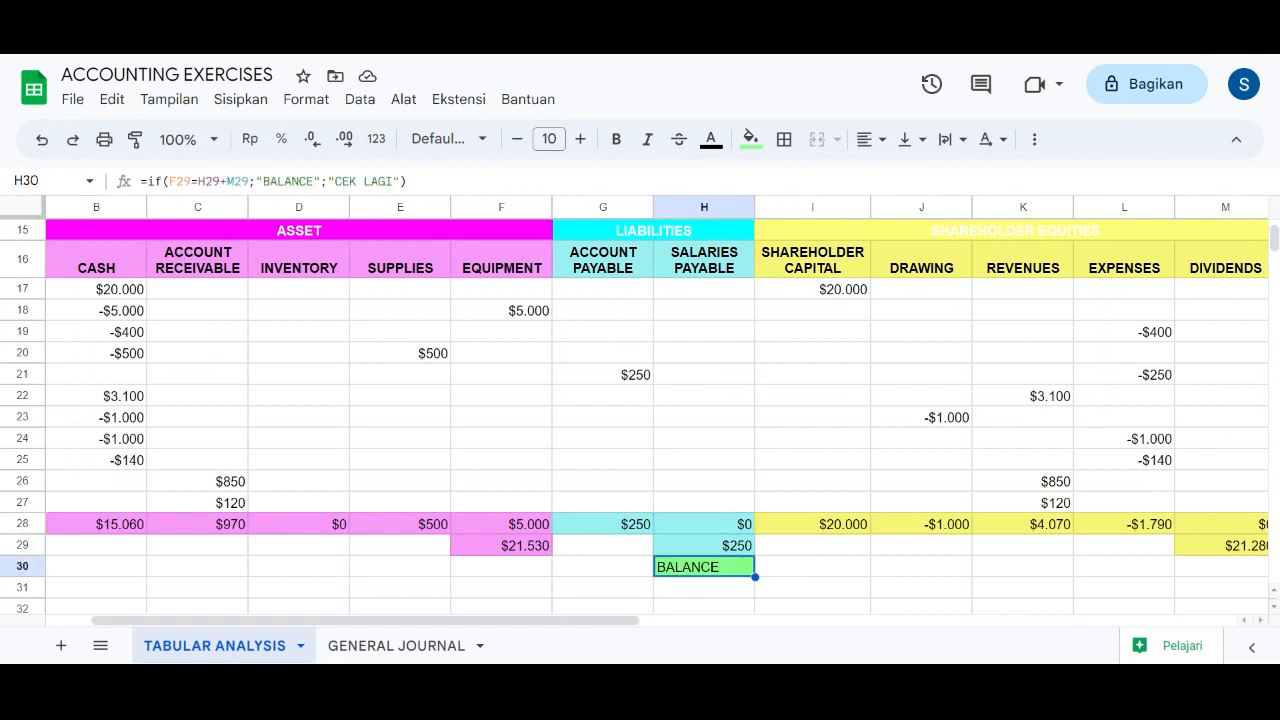
pyautogui.moveTo(141, 181); pyautogui.dragTo(161, 181)
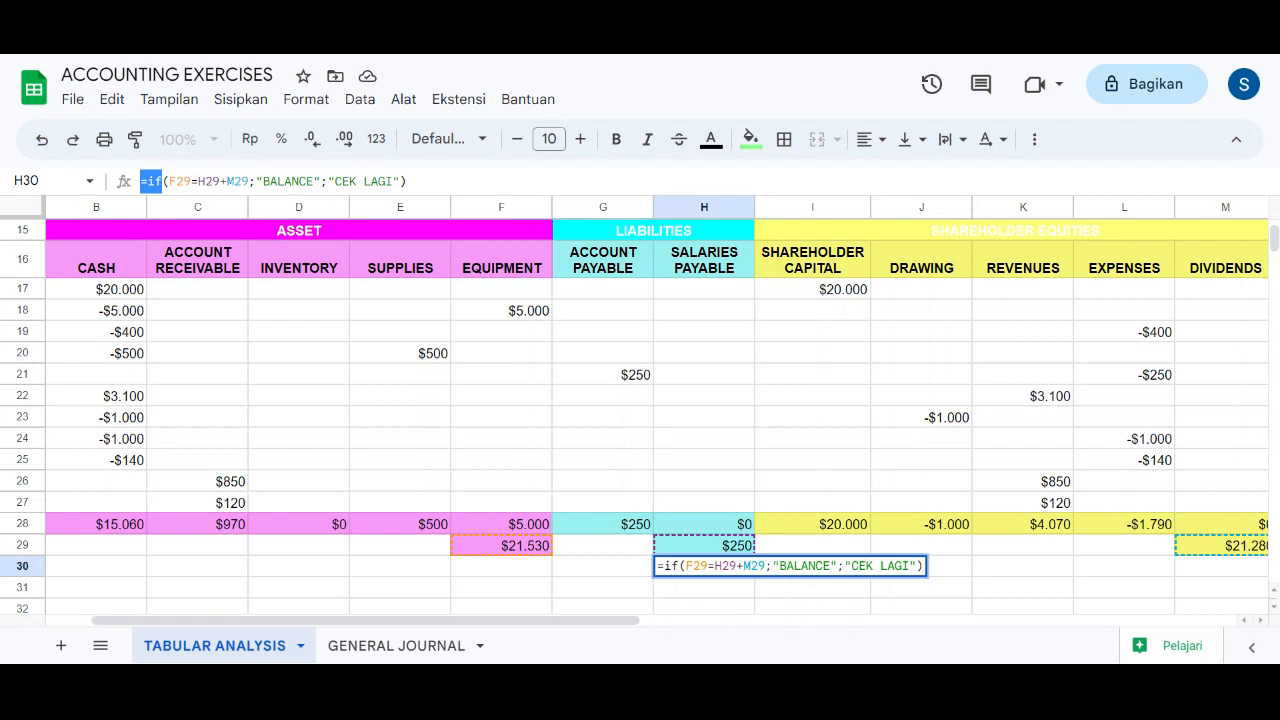
pyautogui.click(605, 592)
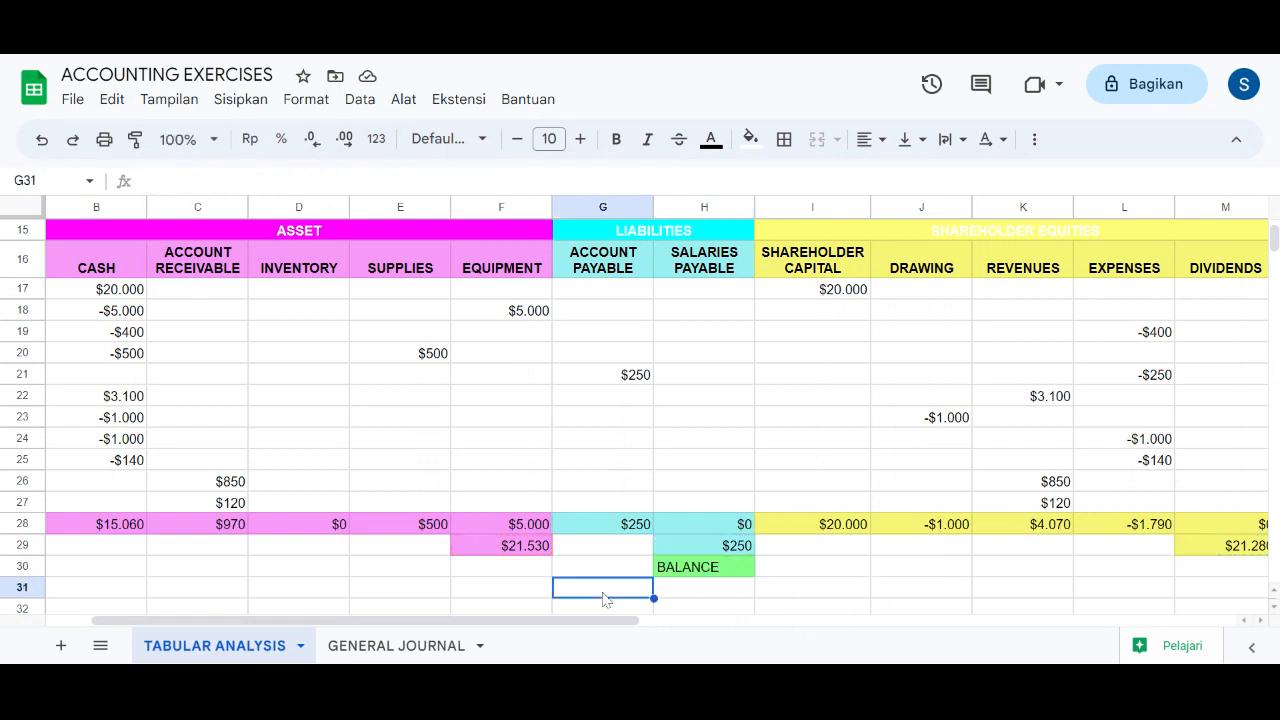
pyautogui.click(670, 574)
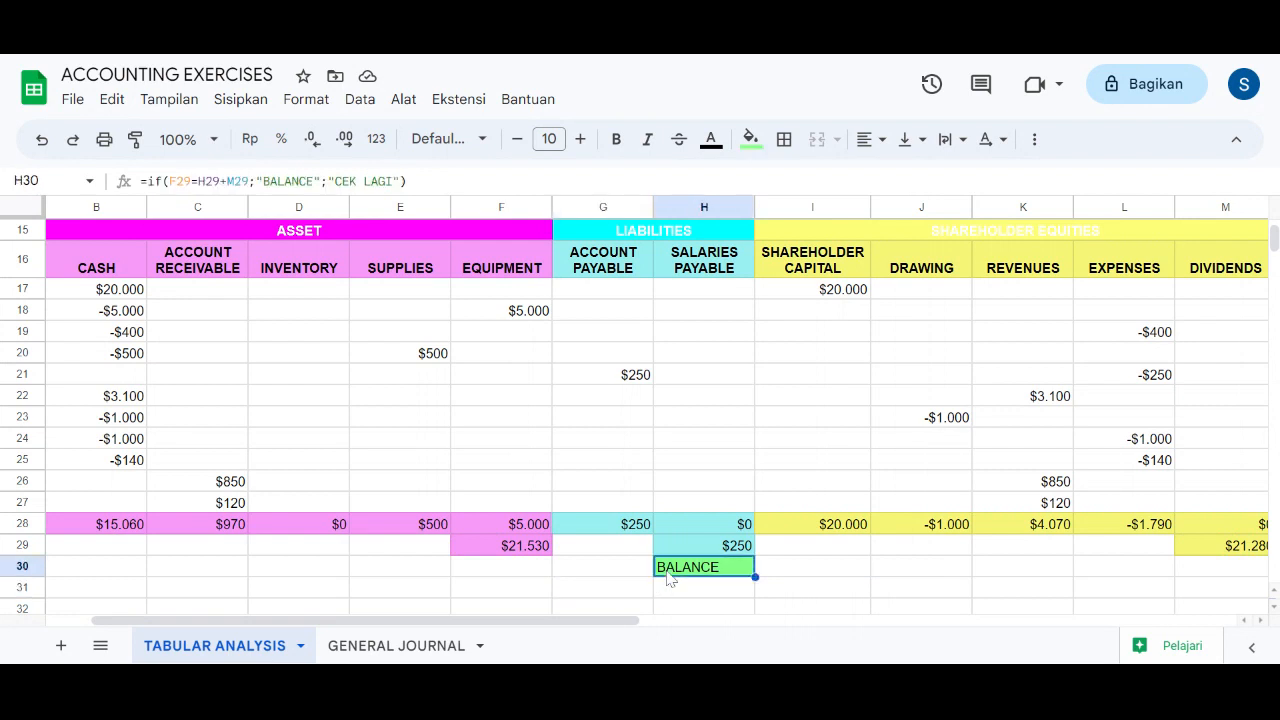
pyautogui.hscroll(-2, 670, 578)
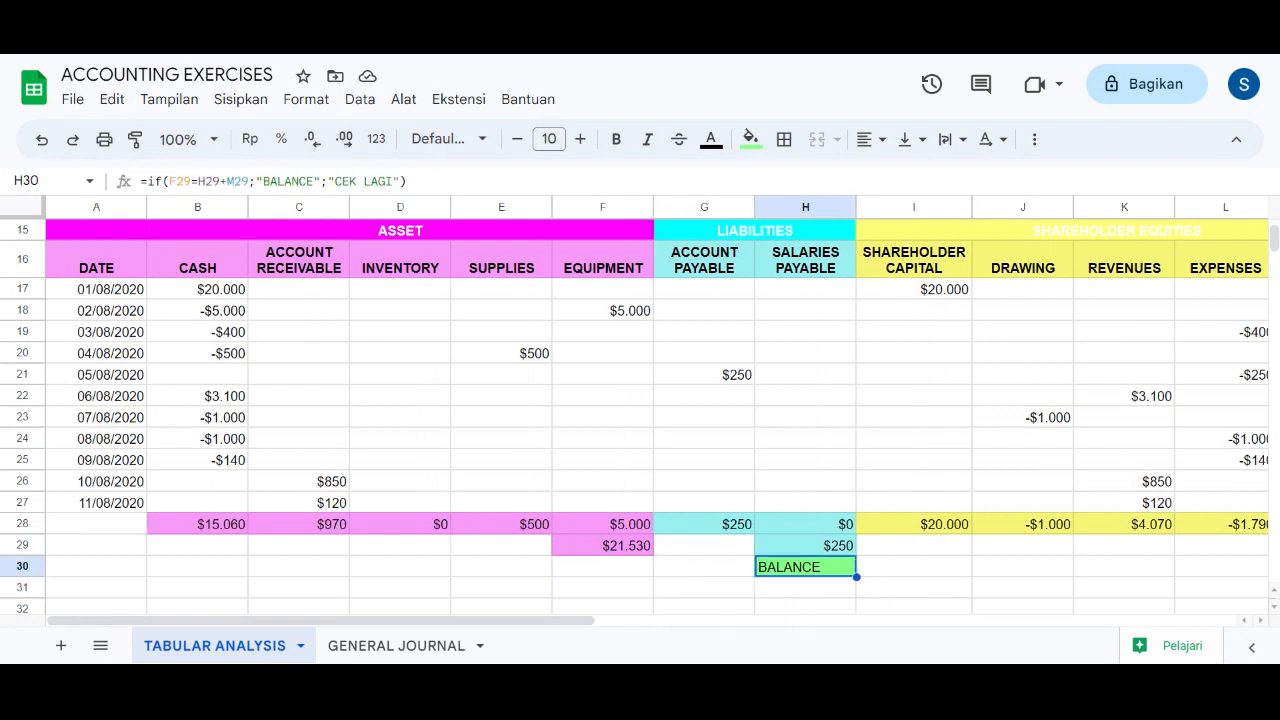
pyautogui.scroll(5, 640, 420)
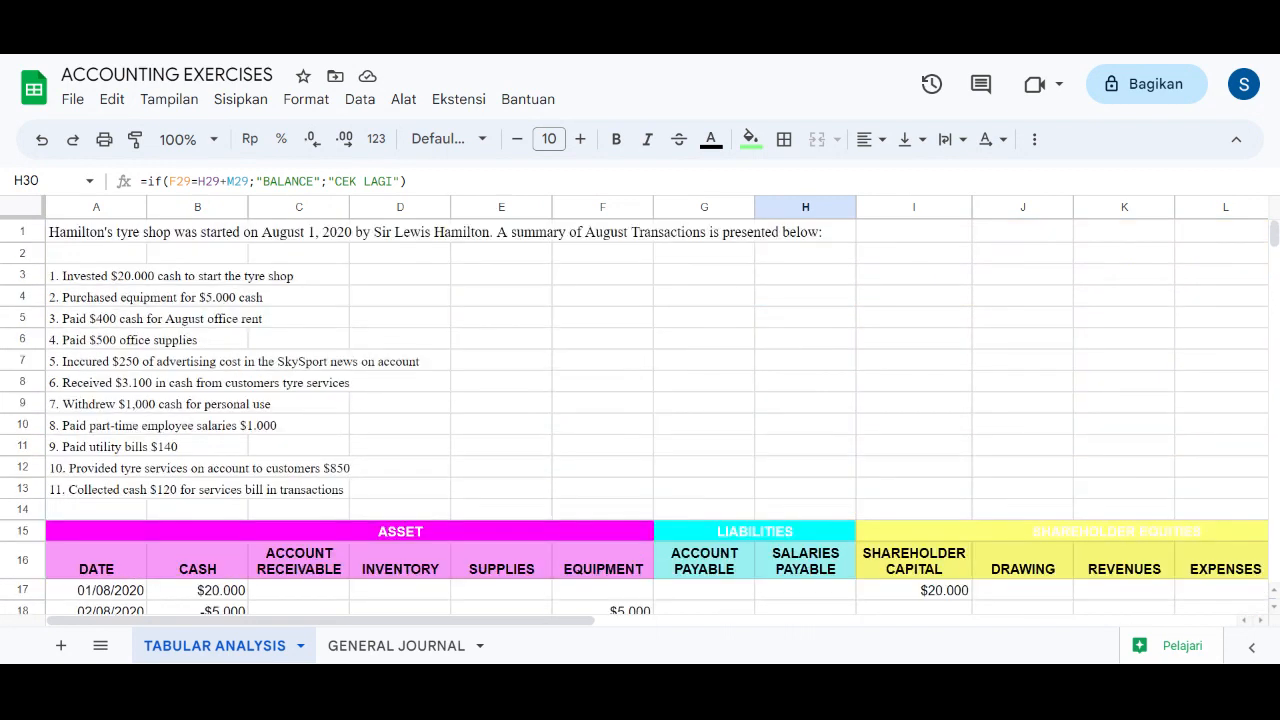